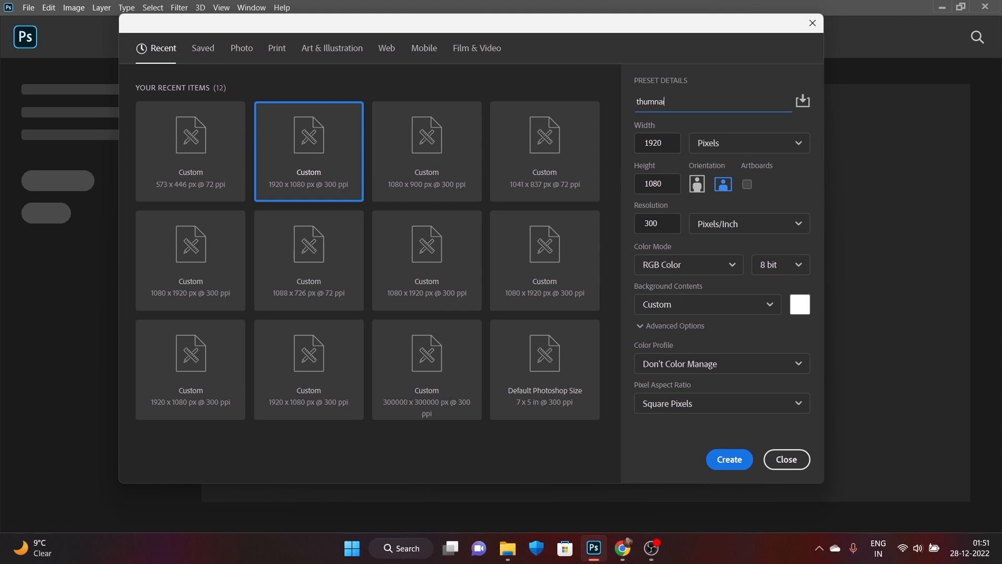
Create the 1920 x 1080 px document thumnail with a mid-grey background and place the desktop image ssssmmmmm in it
click(800, 304)
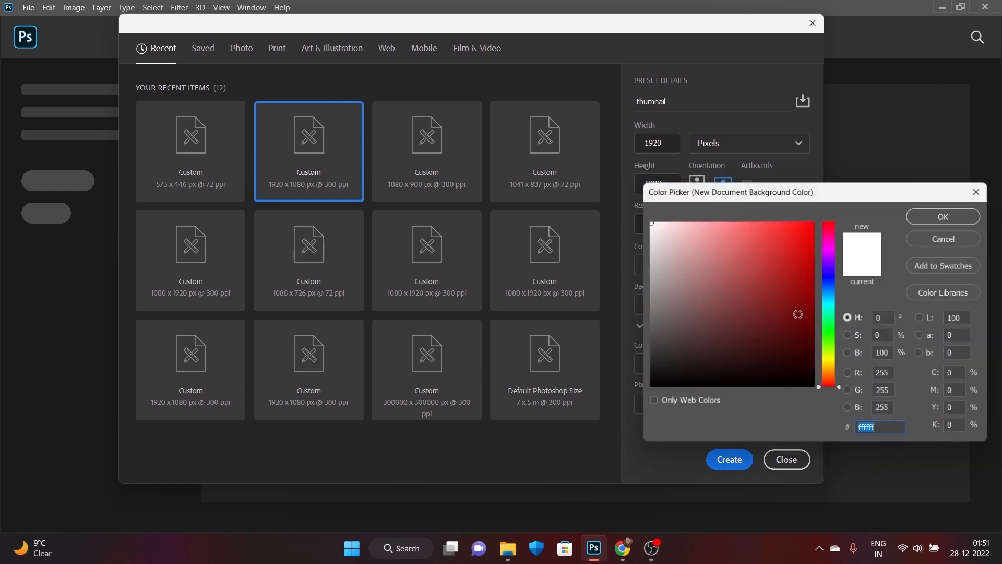
click(649, 340)
click(935, 215)
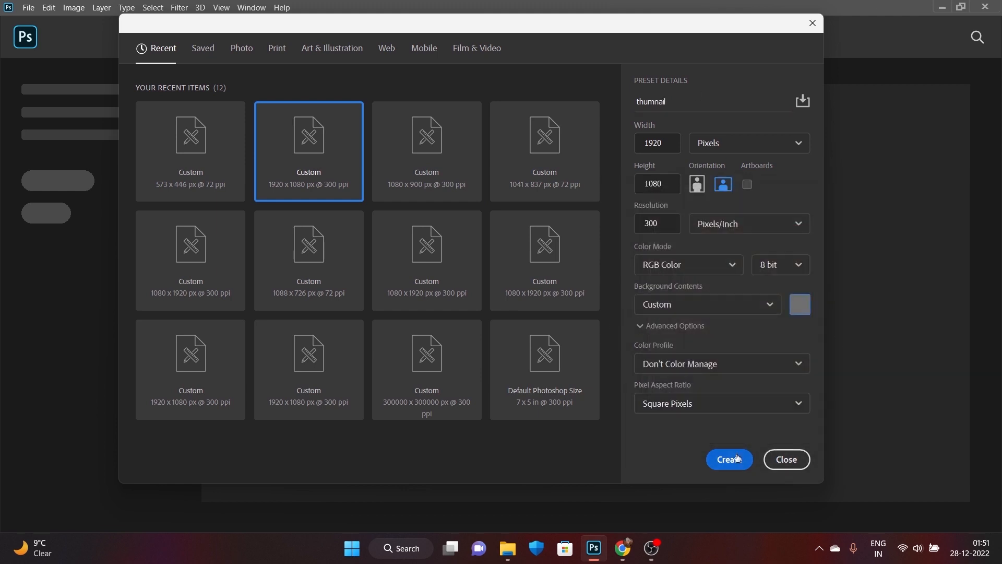
click(729, 460)
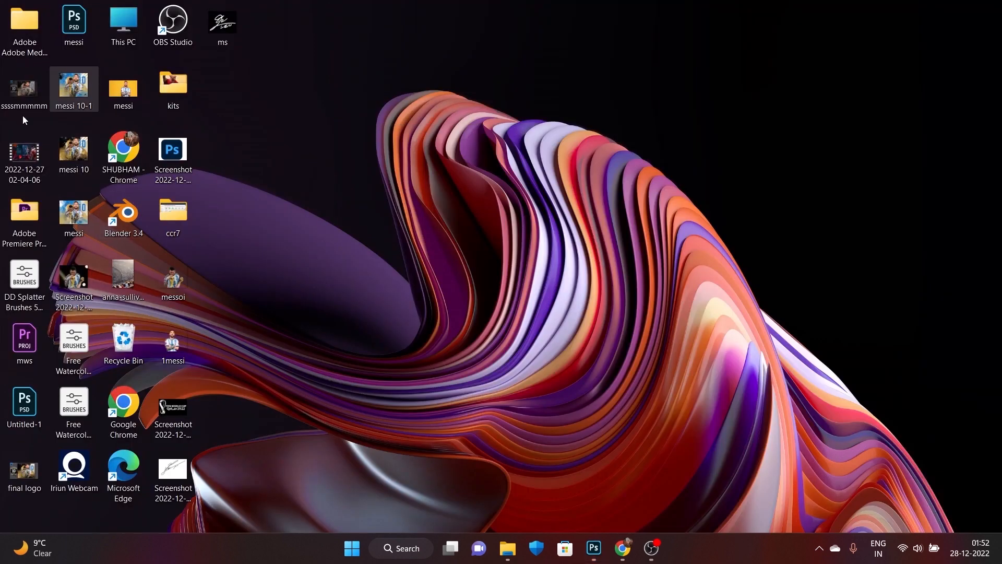
drag(302, 186, 465, 290)
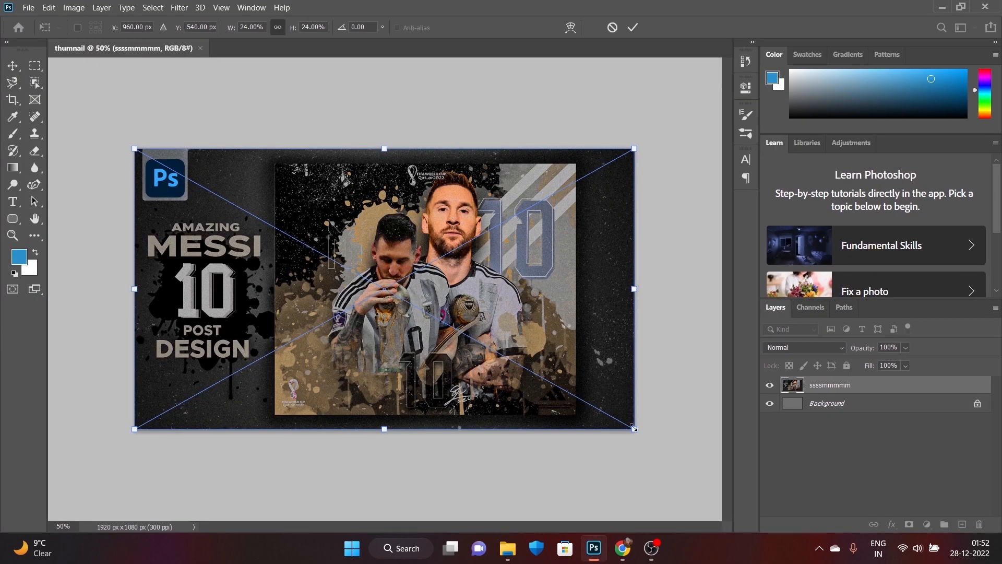
mouse_move(509, 146)
mouse_down()
mouse_move(481, 105)
mouse_move(508, 137)
mouse_up()
drag(342, 237, 448, 267)
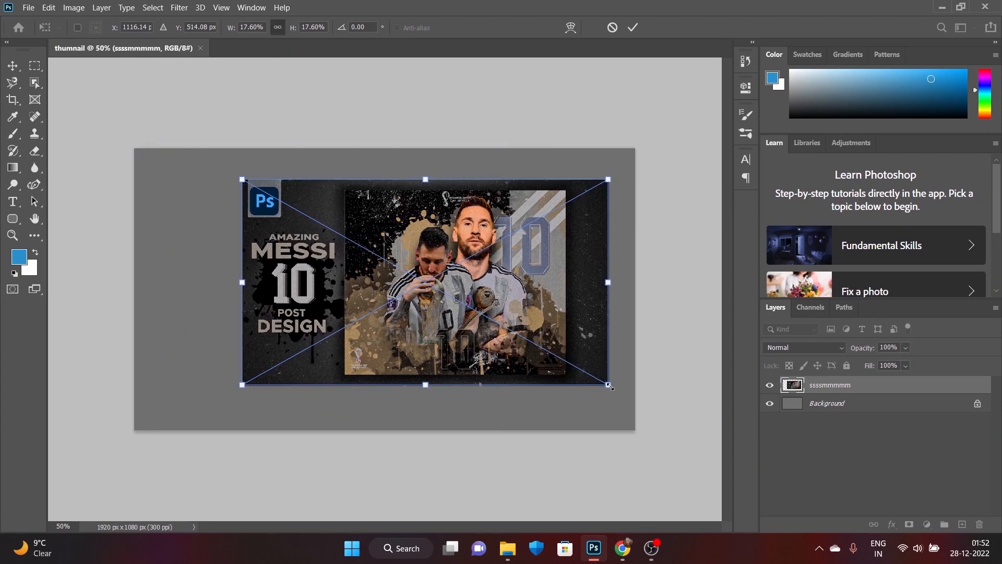
key(ctrl+z)
key(ctrl+z)
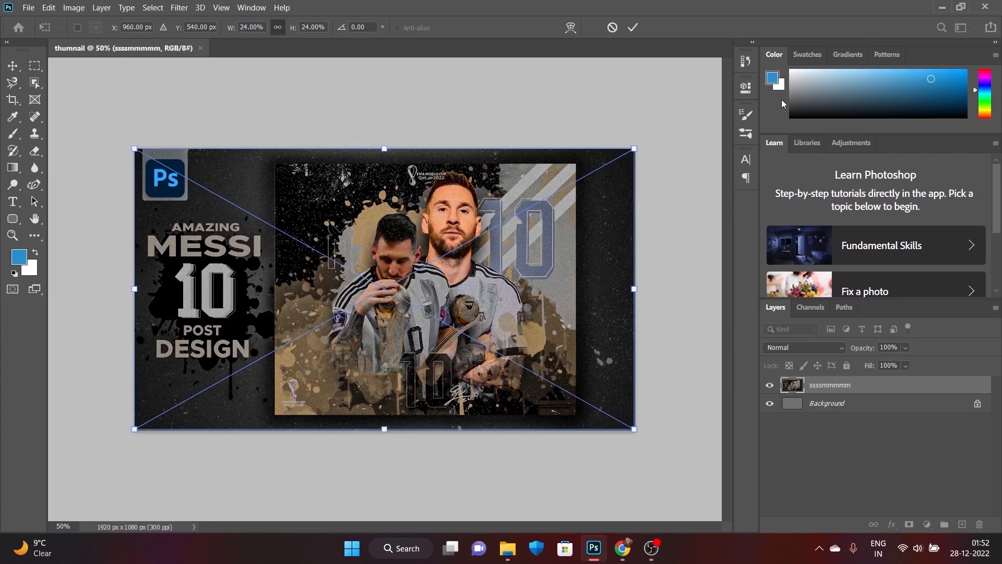
Hide the placed ssssmmmmm image, unlock the Background layer, and move the image layer beneath it
click(769, 386)
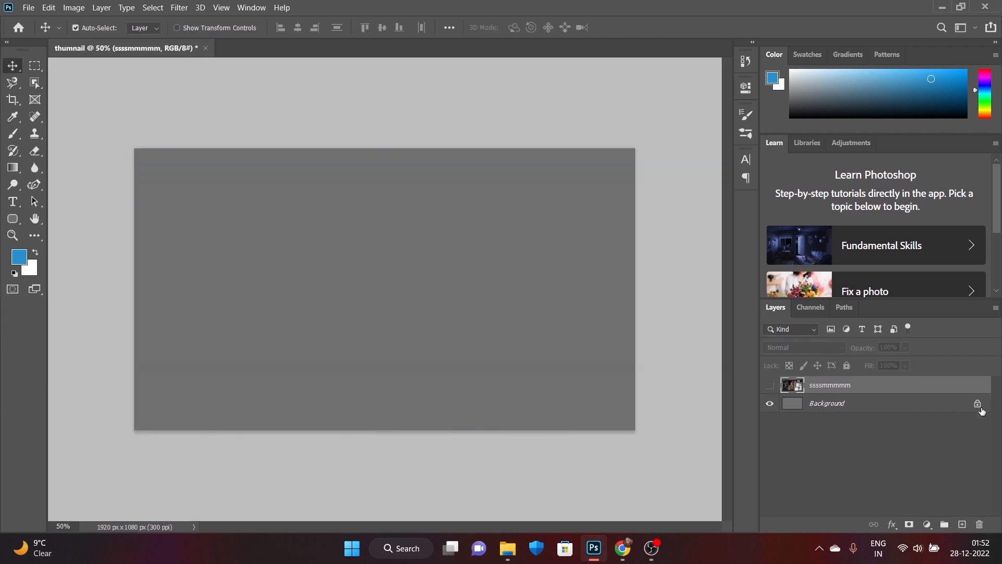
click(978, 404)
drag(829, 385, 825, 415)
Place the ripped 1 PNG from the r1 download folder into the document and shift it slightly lower on the canvas
click(507, 548)
double_click(401, 278)
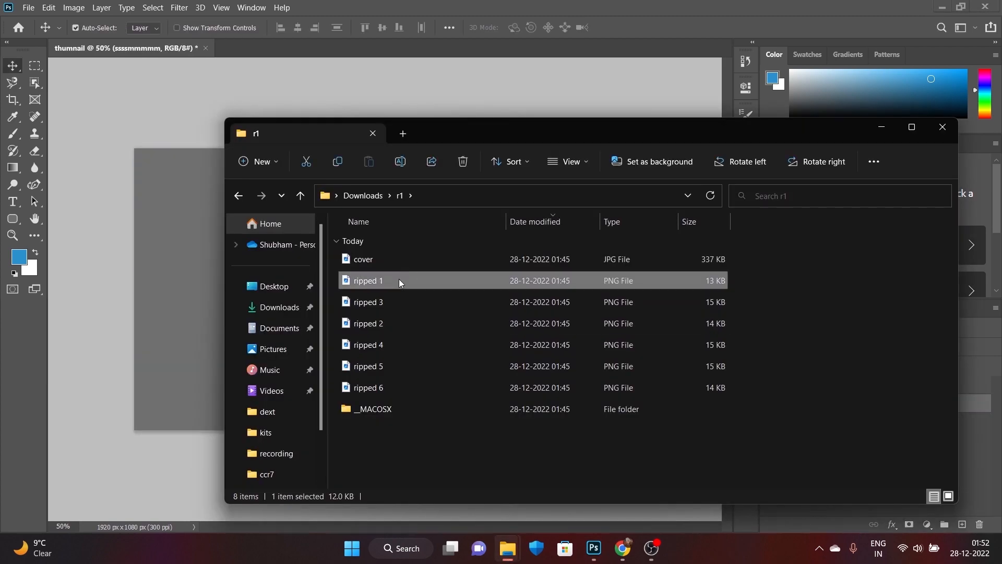
click(978, 14)
drag(496, 281, 169, 294)
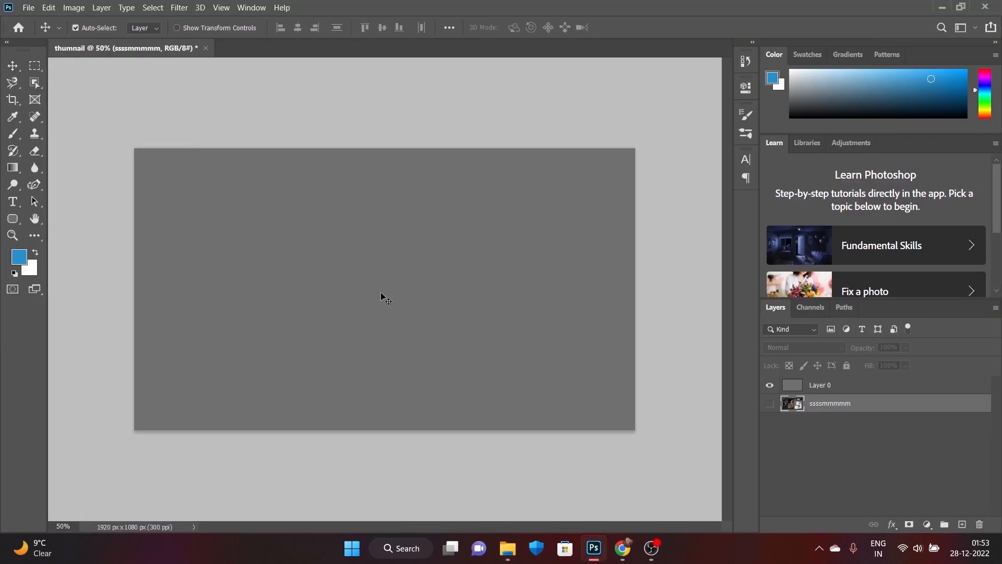
key(Return)
drag(605, 271, 595, 299)
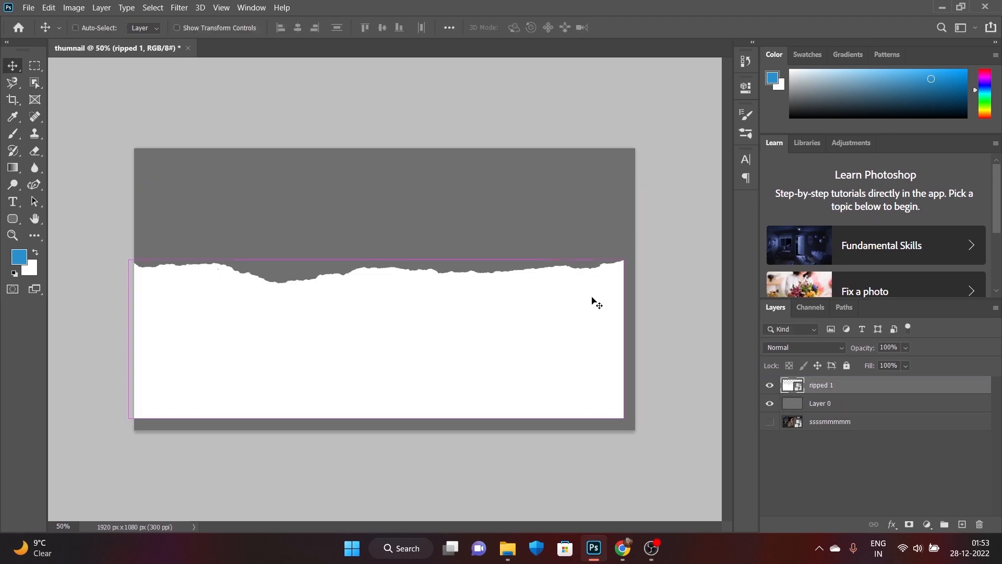
Rotate the ripped paper about 71.64° and stretch it so it fills the left side of the canvas with its torn edge facing right
key(ctrl+t)
drag(625, 201, 566, 511)
drag(366, 334, 287, 340)
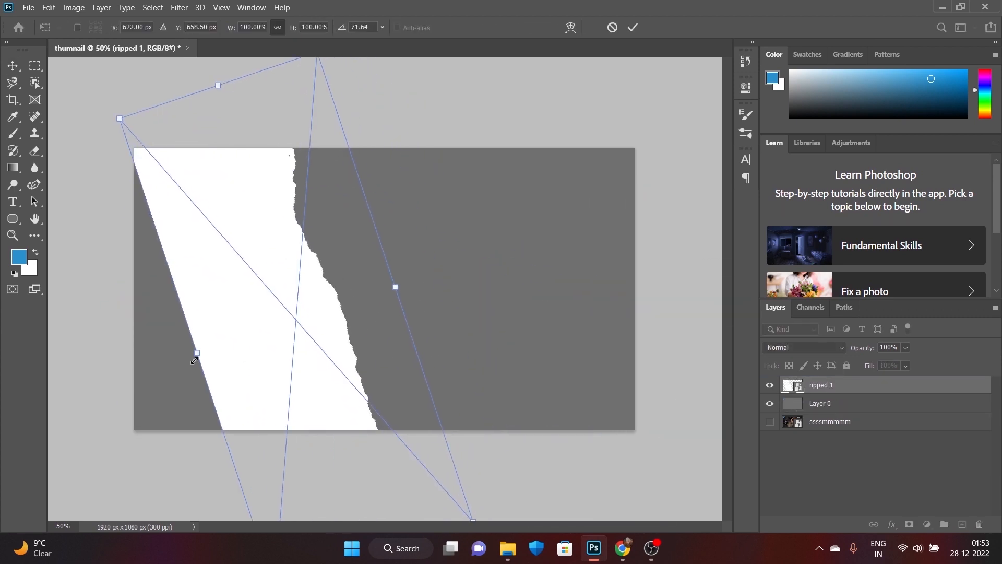
drag(196, 354, 102, 379)
drag(205, 318, 218, 324)
key(Return)
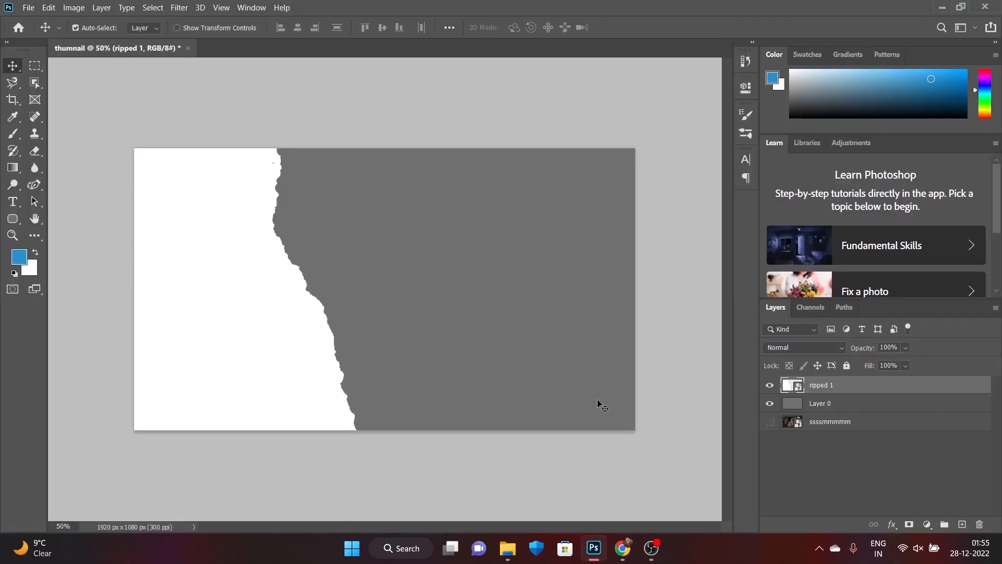
Stretch the ripped paper to about 165% height and reposition it so its torn edge reaches farther toward the canvas centre
drag(245, 326, 226, 292)
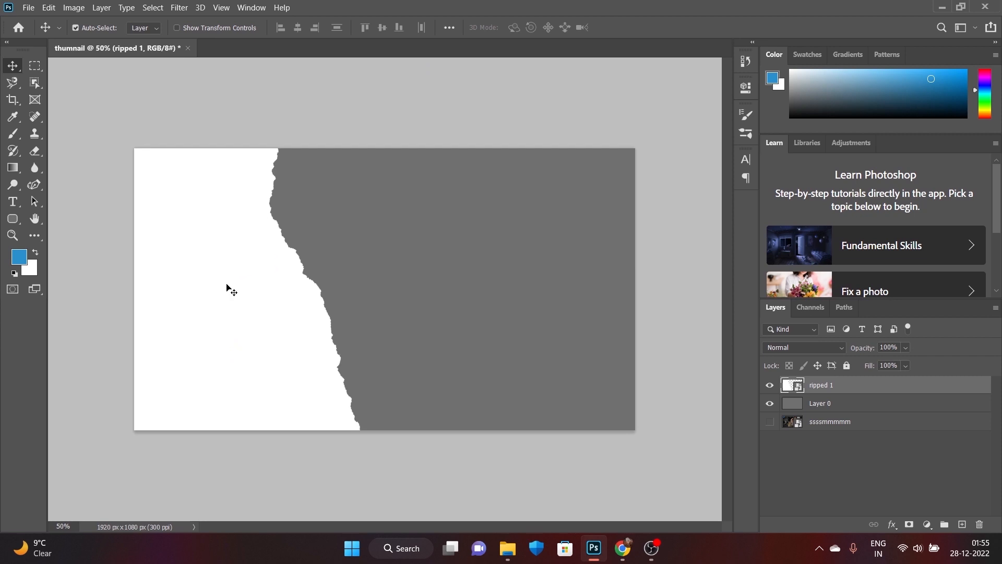
key(ctrl+t)
drag(405, 278, 440, 264)
drag(319, 304, 322, 315)
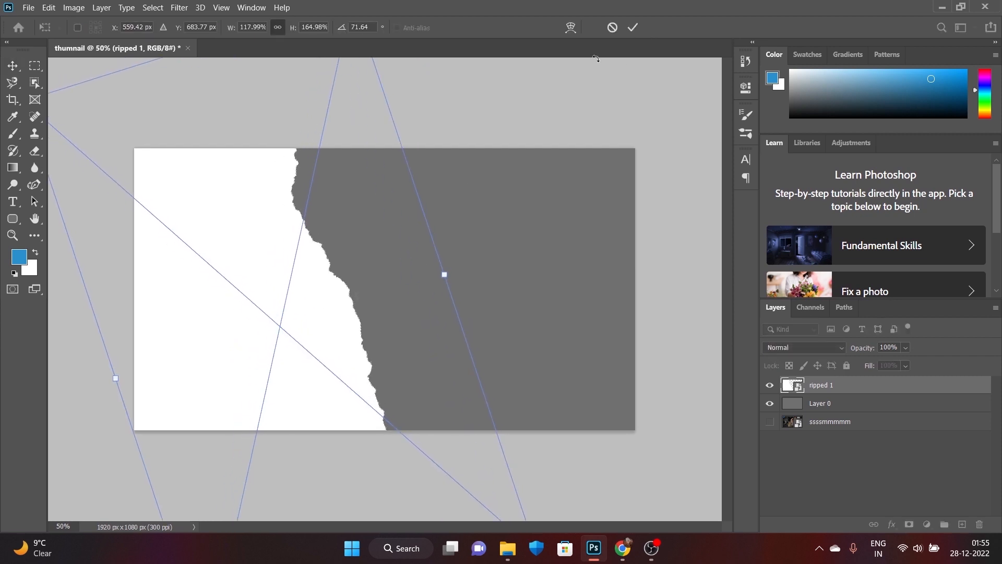
drag(231, 308, 234, 328)
key(Return)
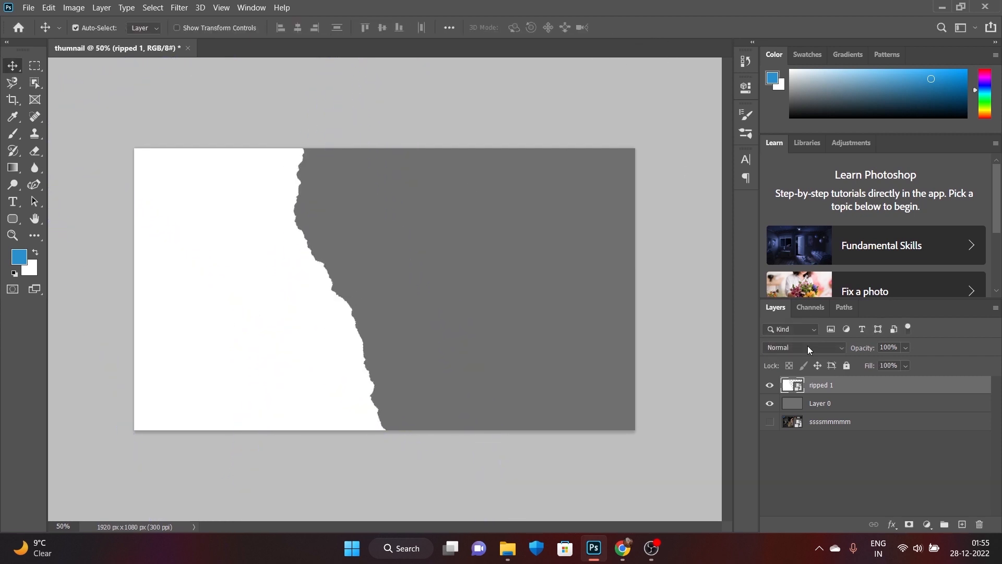
Move the ssssmmmmm layer above Layer 0, show it, and scale it to about 12.35% on the grey area
drag(826, 405, 826, 404)
click(769, 404)
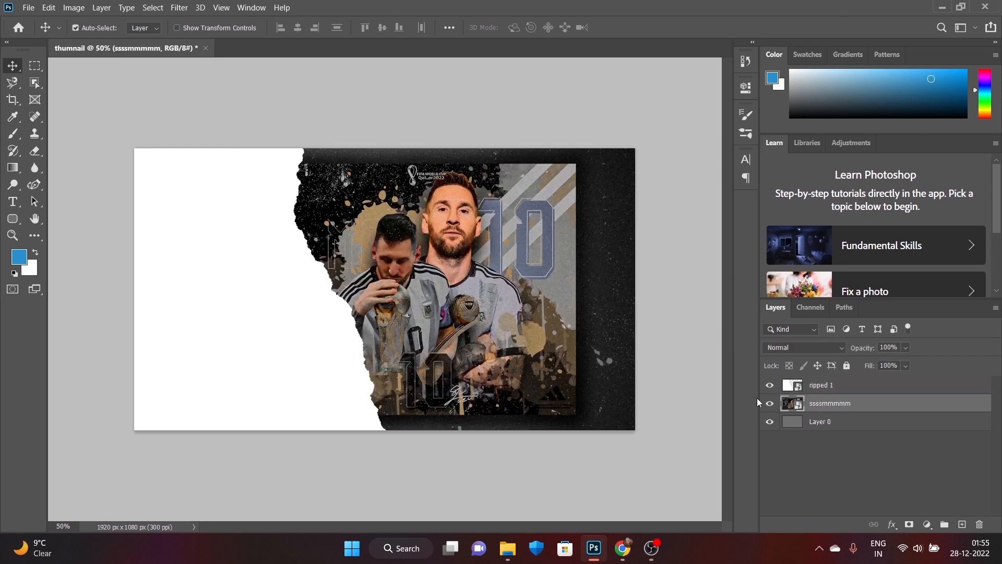
drag(537, 357, 569, 363)
key(ctrl+t)
drag(667, 437, 496, 342)
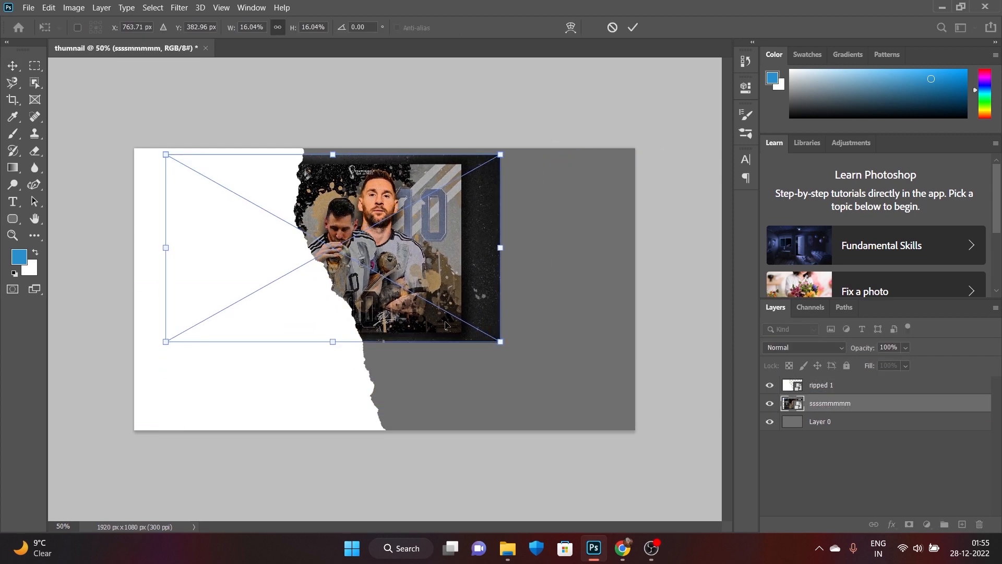
drag(407, 282, 533, 327)
drag(621, 380, 549, 340)
drag(439, 315, 494, 337)
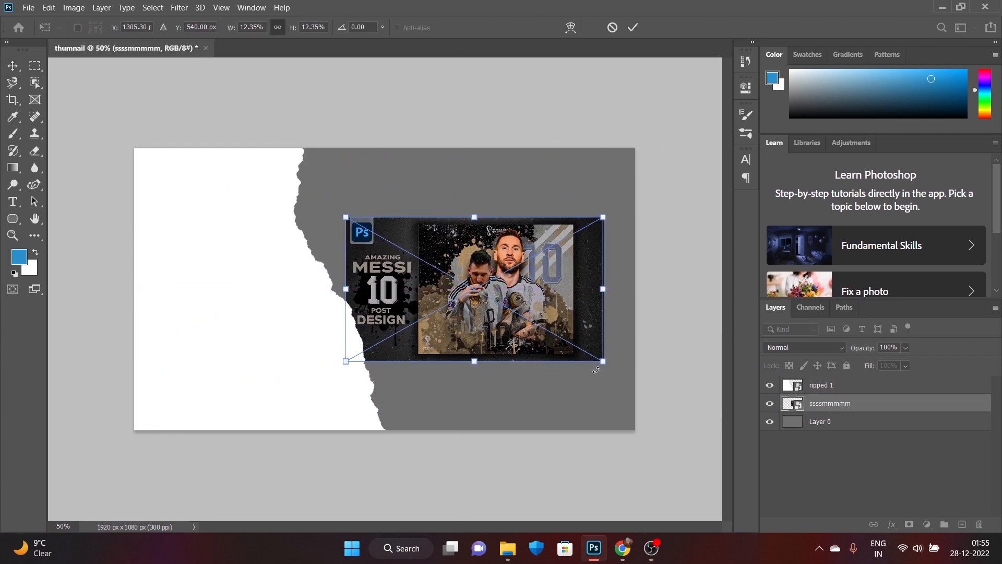
Fine-tune the size and position of the ssssmmmmm image beside the torn edge and apply the transform
drag(603, 361, 575, 345)
drag(468, 310, 478, 319)
drag(588, 354, 611, 365)
drag(549, 347, 531, 340)
drag(532, 340, 534, 340)
key(Return)
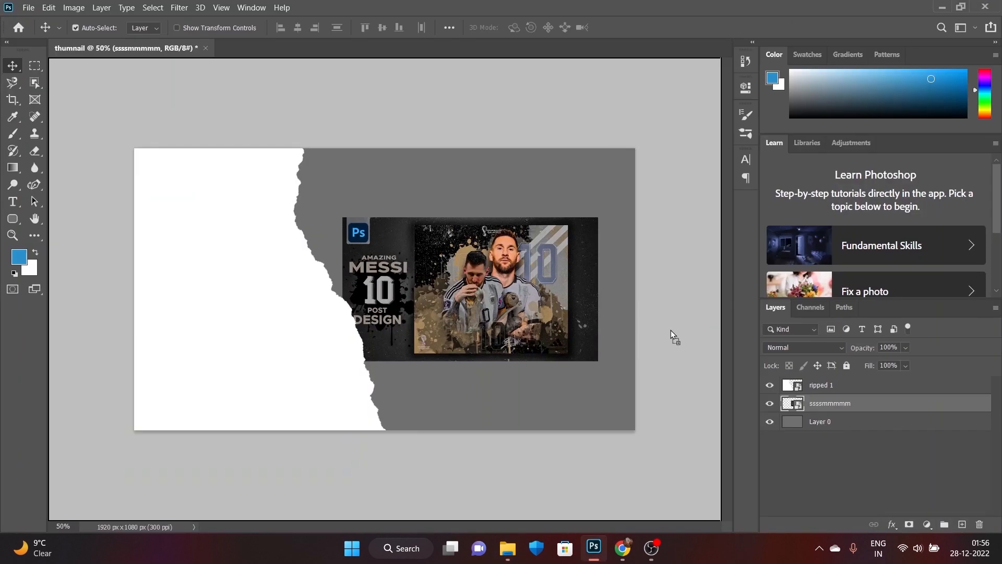
Place the cr7-1 image at about 12% scale, rotate it -15°, and position it in the grey area behind the ssssmmmmm image
drag(674, 337, 665, 345)
drag(635, 430, 385, 289)
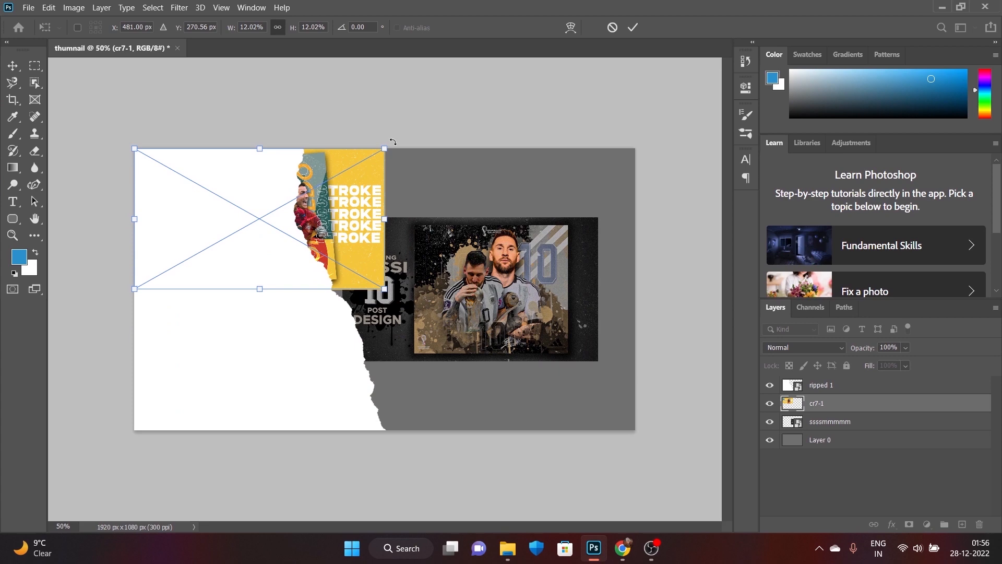
drag(393, 141, 405, 99)
drag(307, 217, 504, 246)
drag(839, 433, 838, 431)
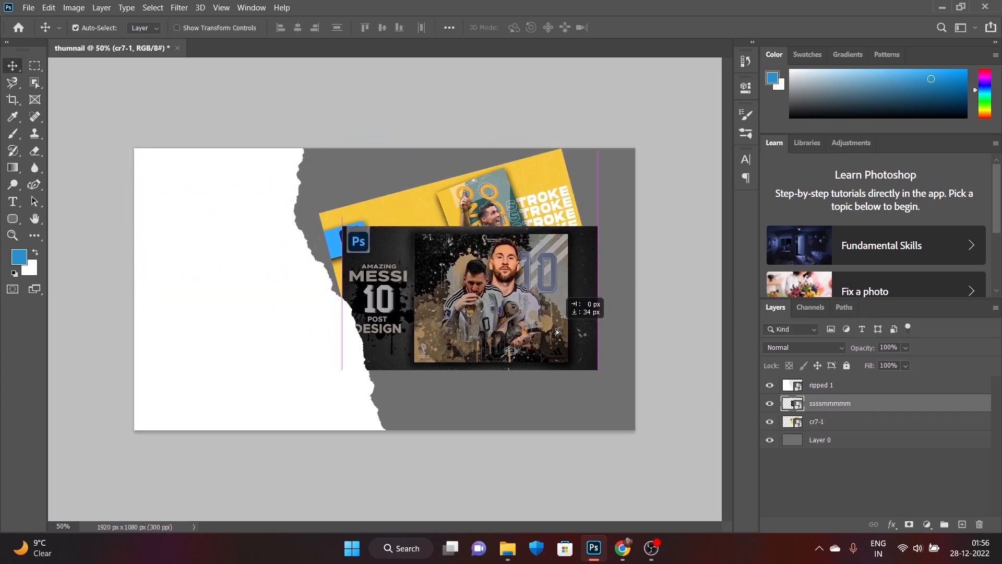
Shrink the tilted cr7-1 image slightly and apply the transform
key(ctrl+t)
mouse_move(562, 148)
mouse_down()
mouse_move(568, 127)
mouse_move(609, 149)
mouse_move(554, 156)
mouse_up()
click(632, 28)
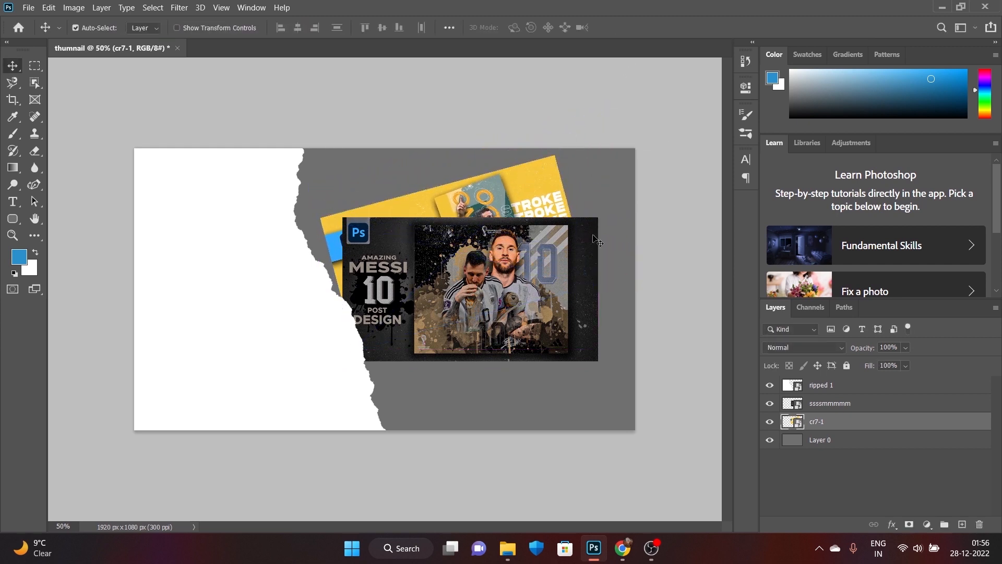
Scale the ssssmmmmm image to 9.90% and move it to the lower right, with cr7-1 shifted slightly above it
click(586, 253)
key(ctrl+t)
drag(598, 289, 548, 288)
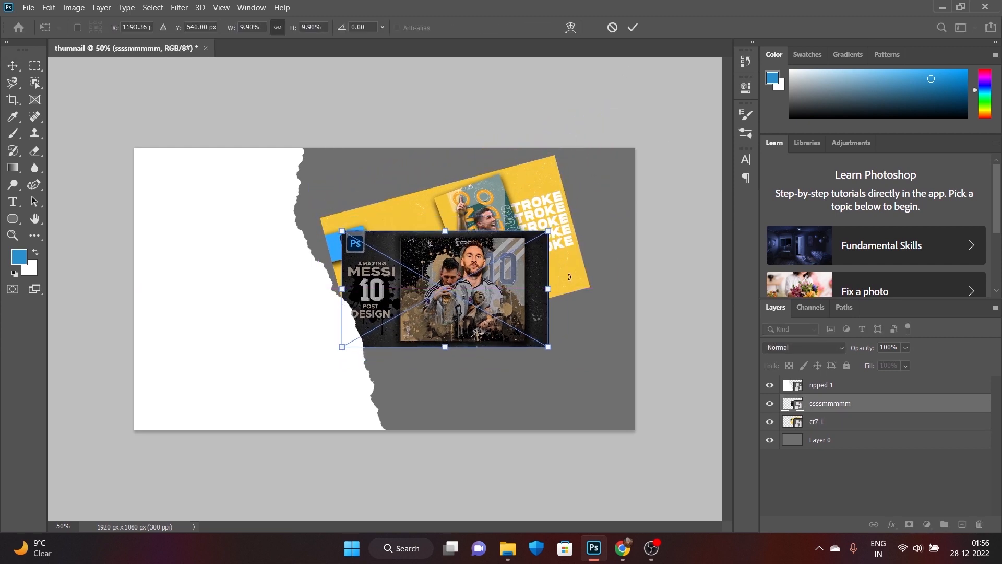
click(633, 27)
mouse_move(568, 232)
mouse_down()
mouse_move(559, 240)
mouse_move(578, 229)
mouse_up()
drag(535, 270, 593, 327)
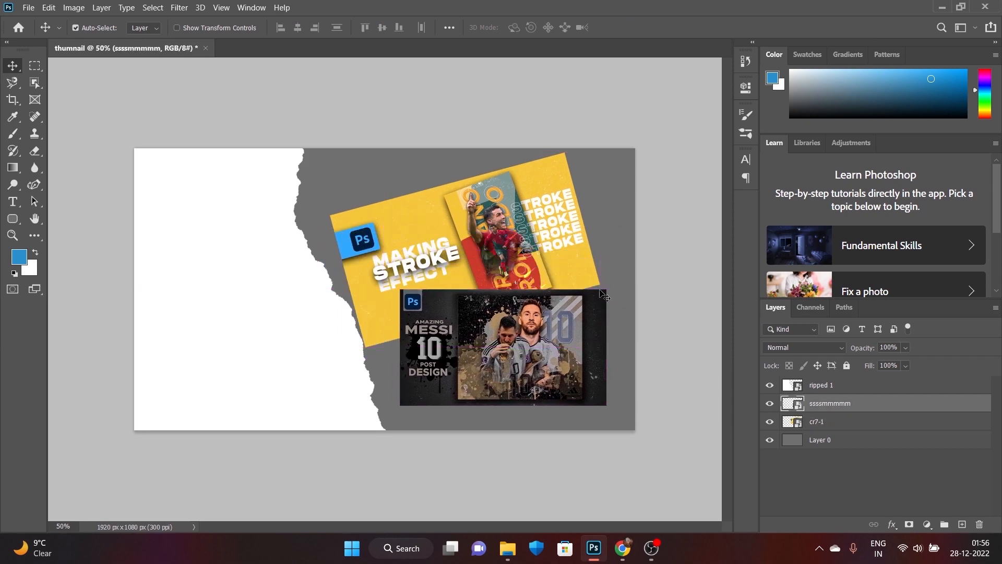
Rotate the ssssmmmmm image about 5.26° and reduce its size a little
key(ctrl+t)
drag(615, 278, 649, 273)
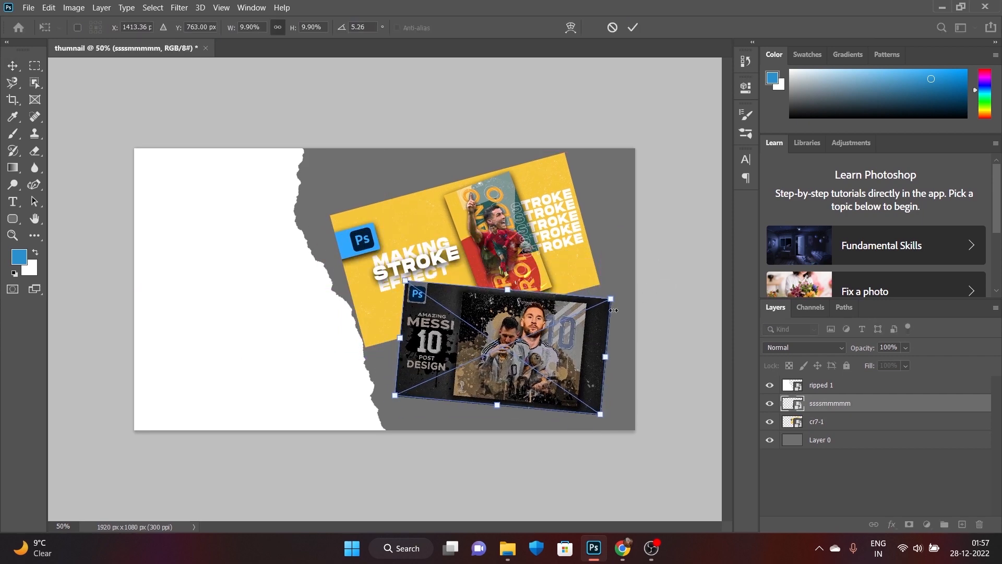
drag(610, 332, 585, 334)
key(Return)
Scale the cr7-1 image to about 8% and shift both thumbnail images slightly lower and closer to the torn edge
ctrl+click(566, 217)
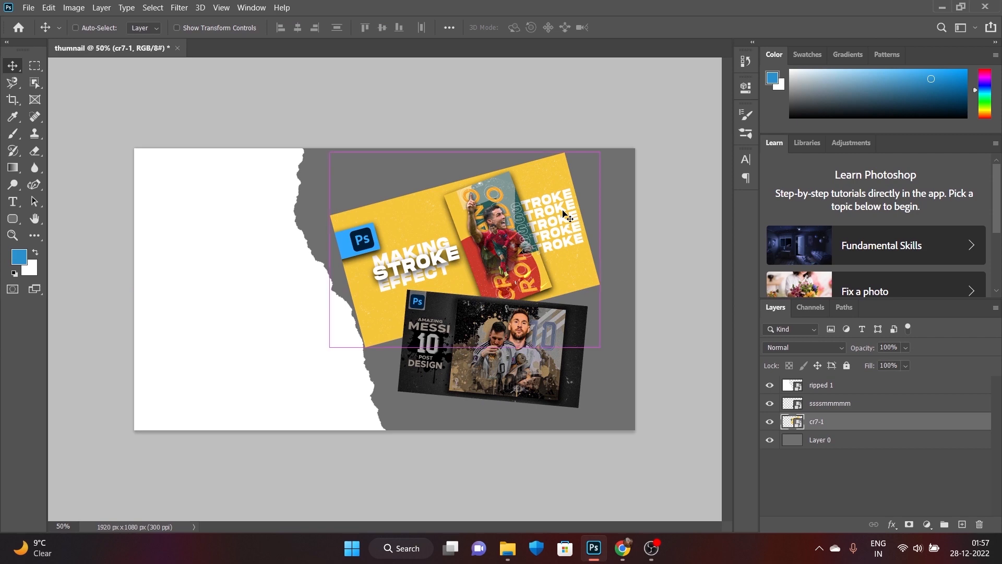
key(ctrl+t)
drag(582, 218, 510, 237)
drag(469, 231, 492, 236)
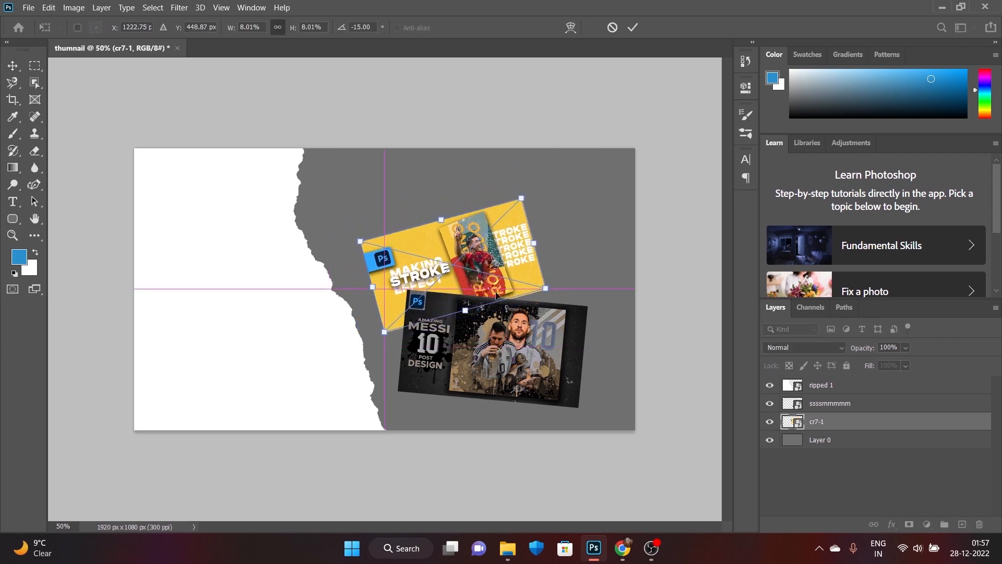
click(632, 27)
drag(496, 360, 483, 371)
drag(488, 280, 481, 288)
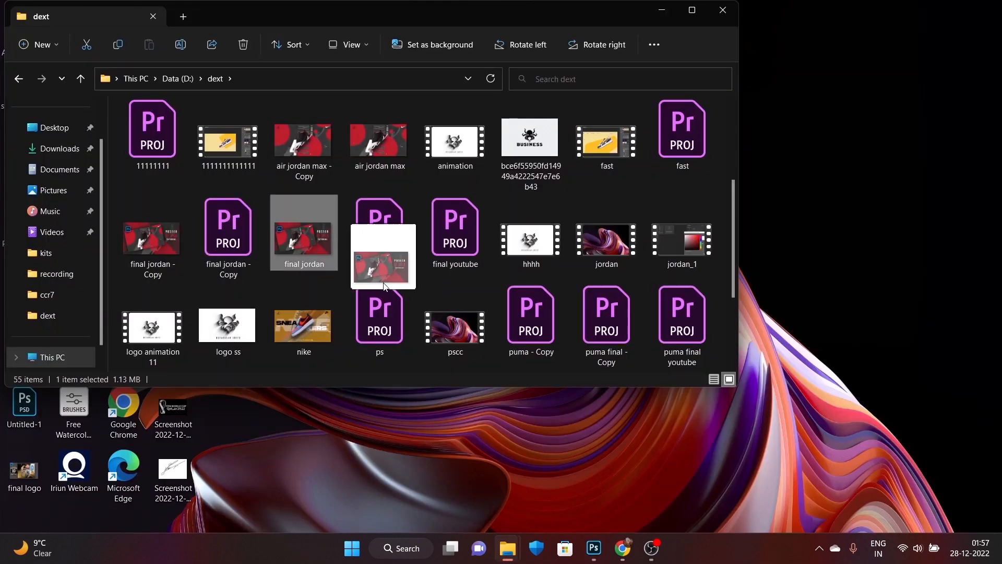
Place the final jordan image from the dext folder, rotate it about 16°, scale it to 7.50%, and position it at the canvas's upper right
drag(380, 257, 384, 273)
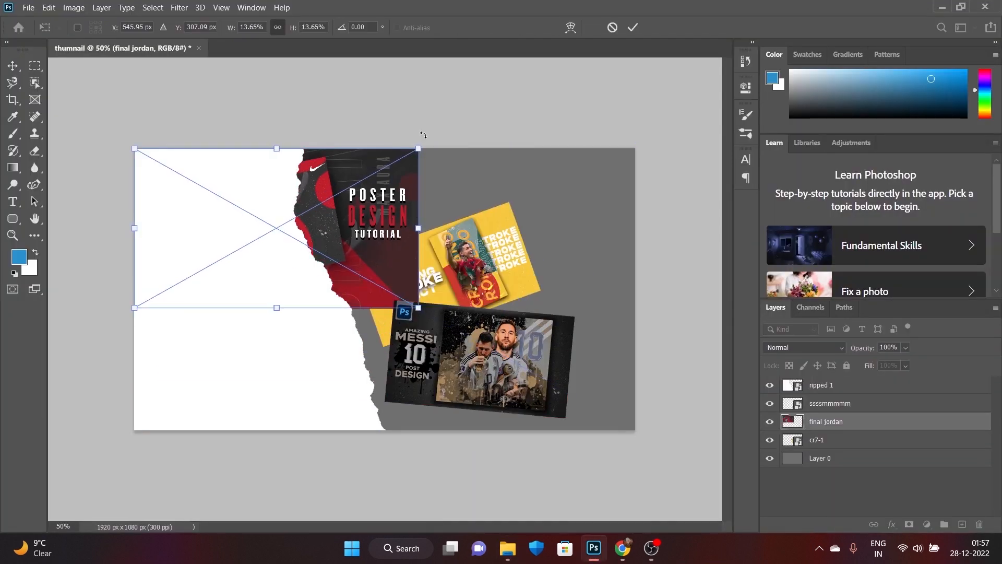
drag(422, 134, 394, 101)
drag(347, 197, 589, 298)
drag(636, 217, 576, 182)
drag(540, 215, 573, 226)
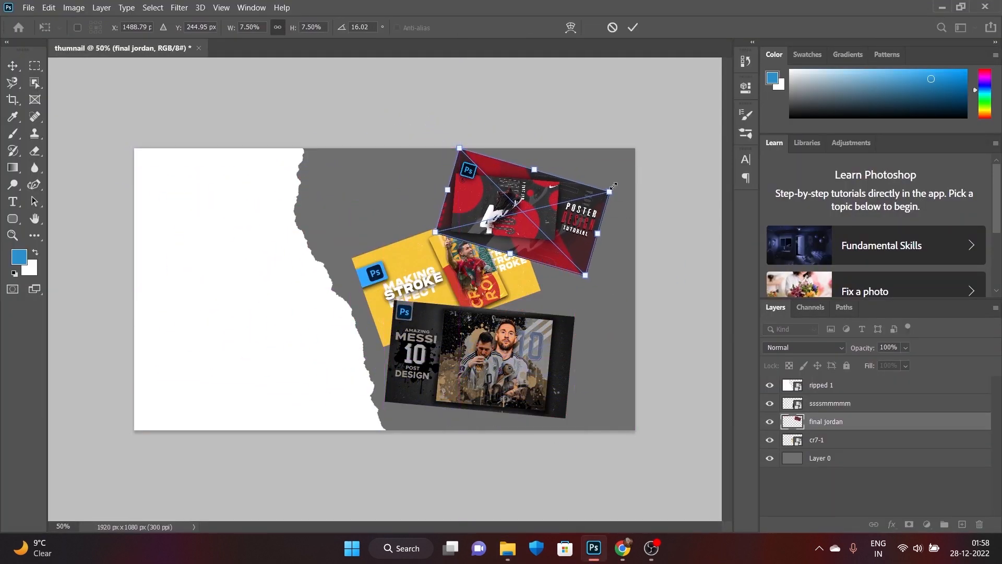
key(Return)
Restack the thumbnail layers as final jordan, cr7-1, ssssmmmmm from top to bottom, and spread the images apart on the grey area
mouse_move(830, 403)
mouse_down()
mouse_move(829, 423)
mouse_move(837, 397)
mouse_up()
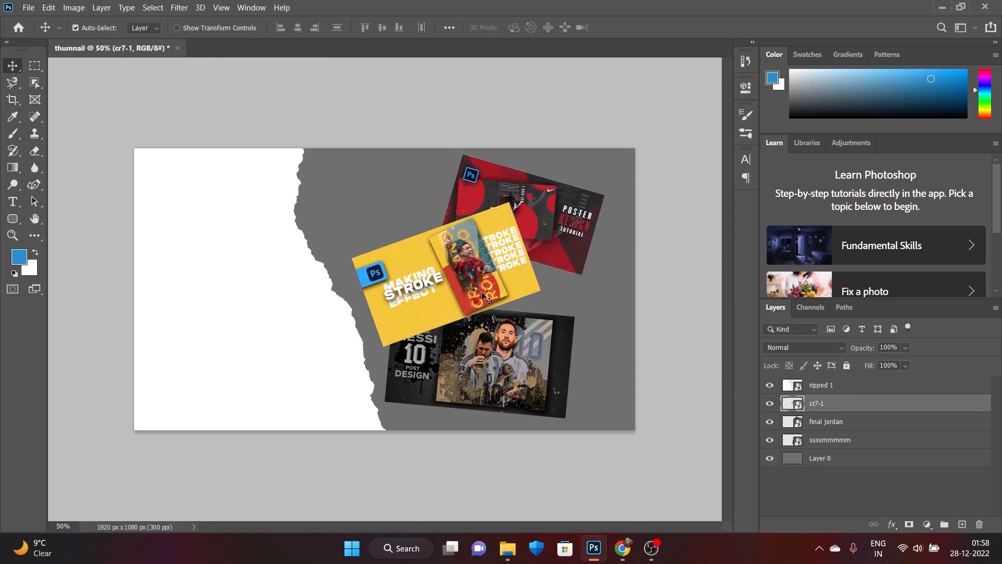
drag(554, 333, 580, 341)
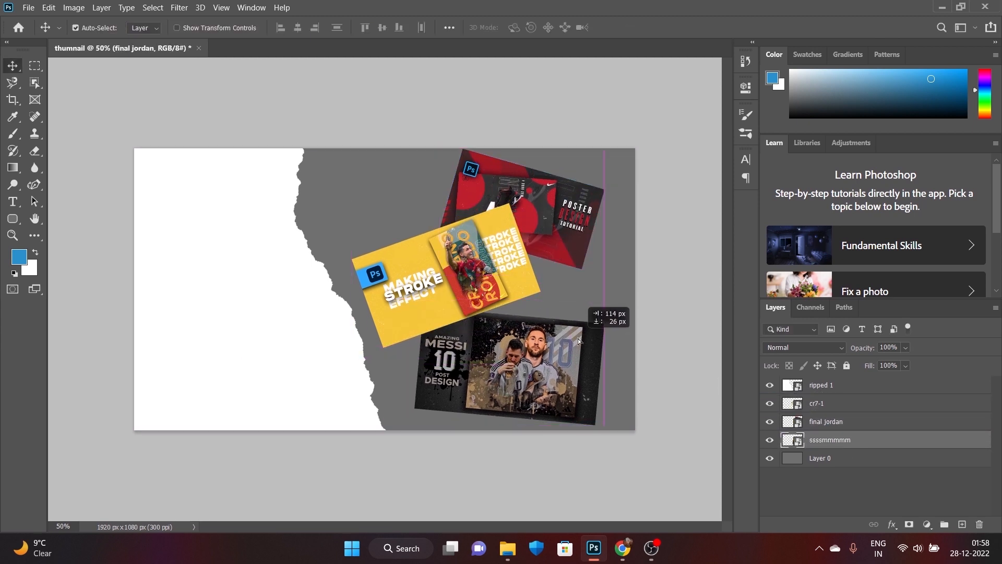
drag(493, 287, 492, 299)
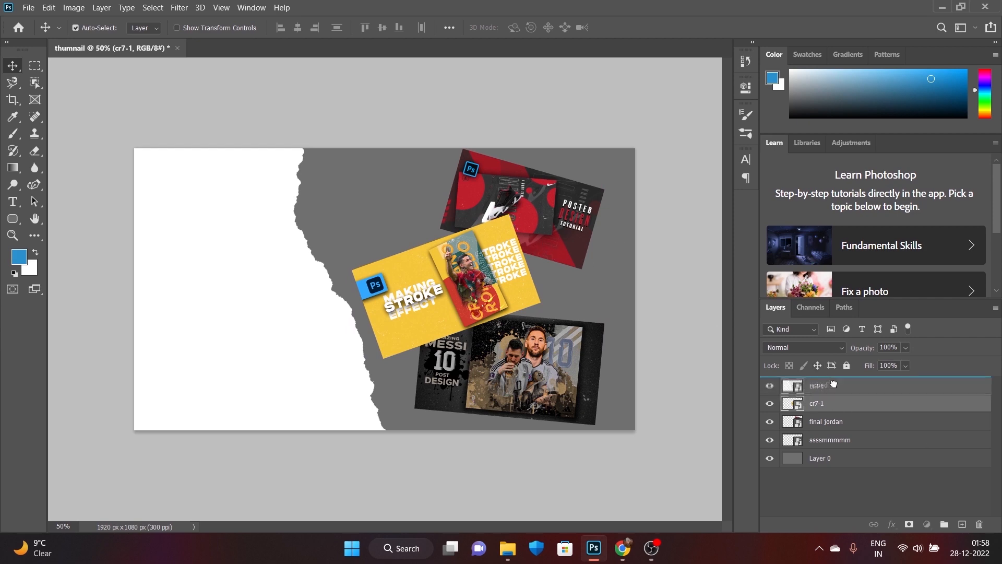
drag(828, 405, 804, 436)
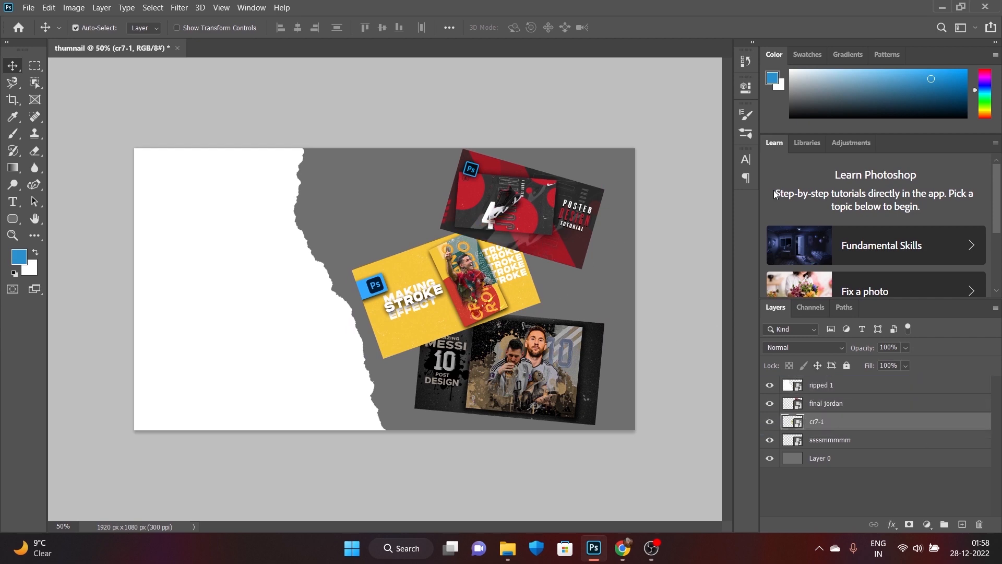
Place the poster image from the nike poster folder, scale it to 6.56%, rotate it about -2.85°, and position it beside the torn edge
click(945, 9)
drag(955, 150, 396, 234)
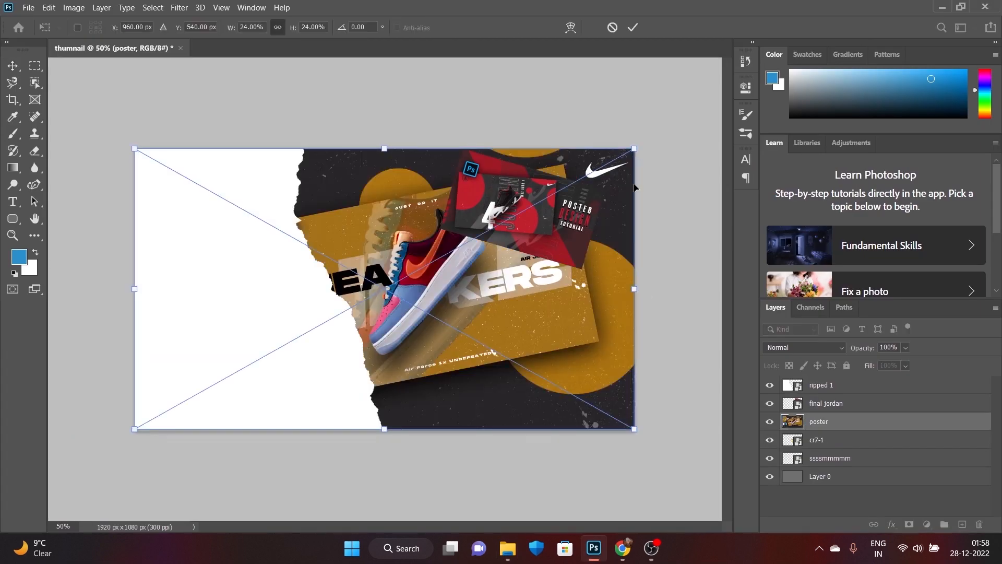
drag(634, 149, 271, 352)
drag(203, 391, 375, 198)
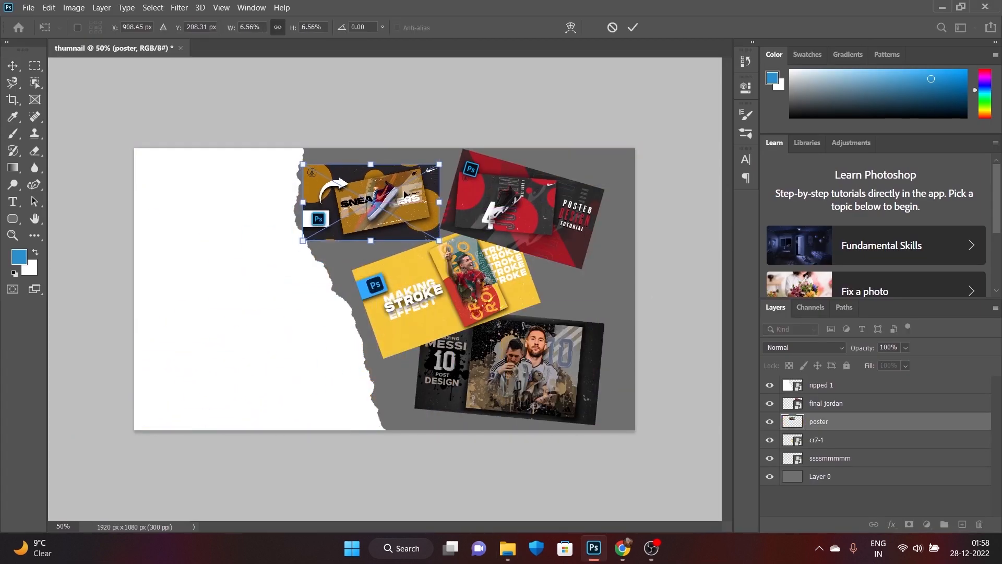
mouse_move(445, 166)
mouse_down()
mouse_move(436, 150)
mouse_move(440, 163)
mouse_up()
drag(407, 196, 420, 227)
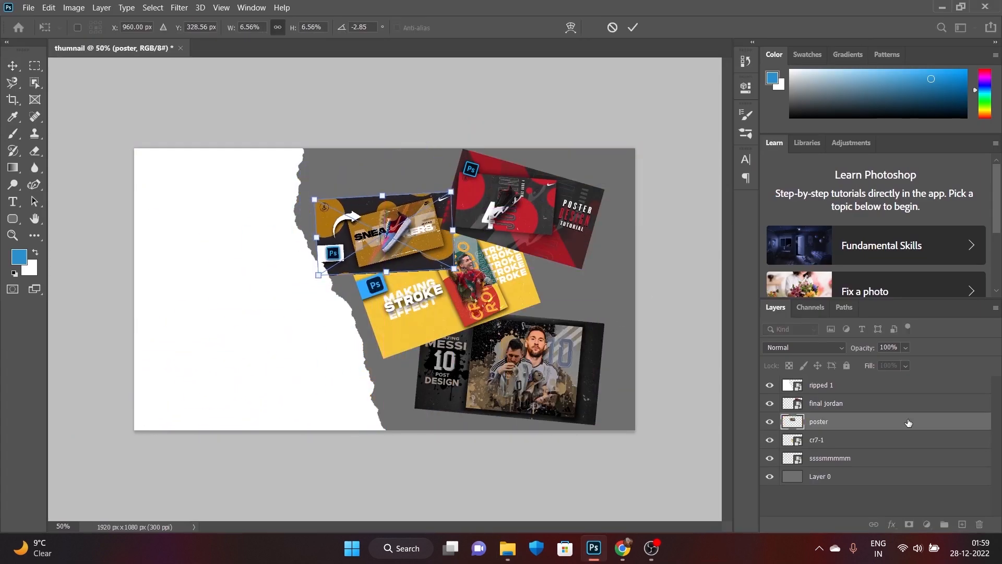
Move the poster layer below ssssmmmmm and shift the four thumbnail images slightly away from the torn edge
drag(841, 421, 835, 474)
drag(477, 266, 491, 286)
drag(578, 379, 591, 384)
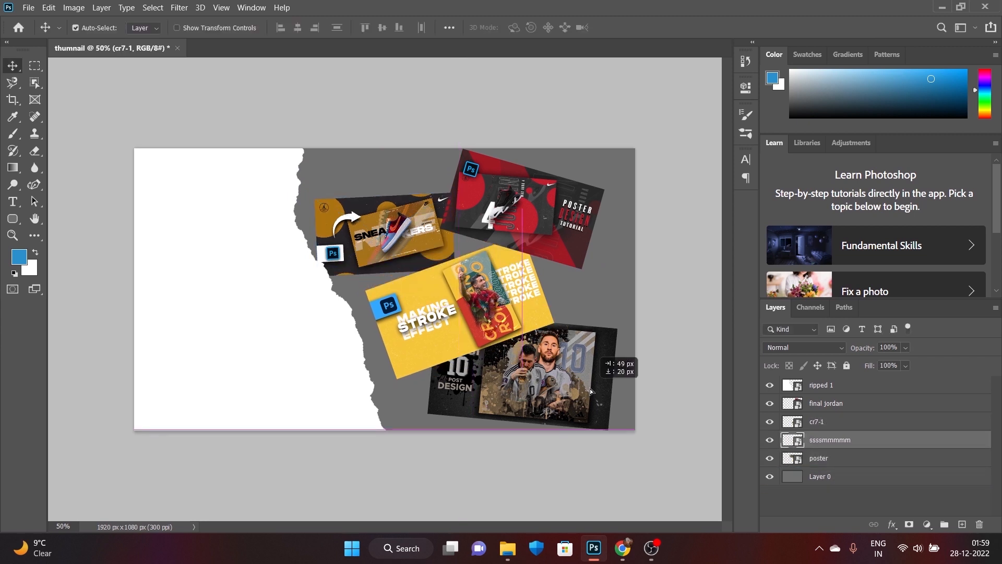
drag(512, 241, 524, 243)
drag(501, 277, 510, 277)
drag(386, 235, 390, 235)
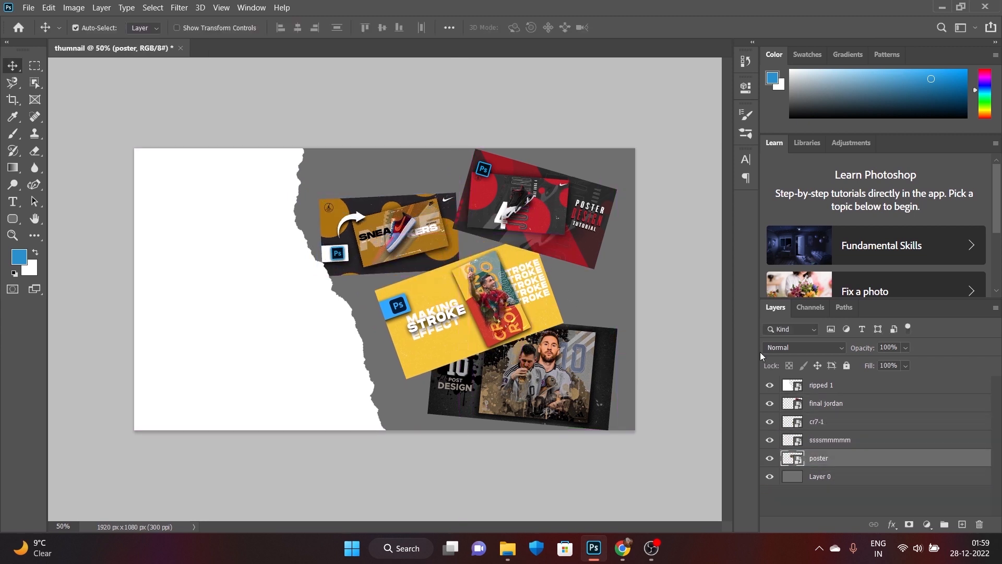
Add drop shadows to the final jordan and cr7-1 layers with 46% opacity, 4 px distance, 35% spread, and 95 px size
click(554, 208)
click(927, 524)
click(850, 490)
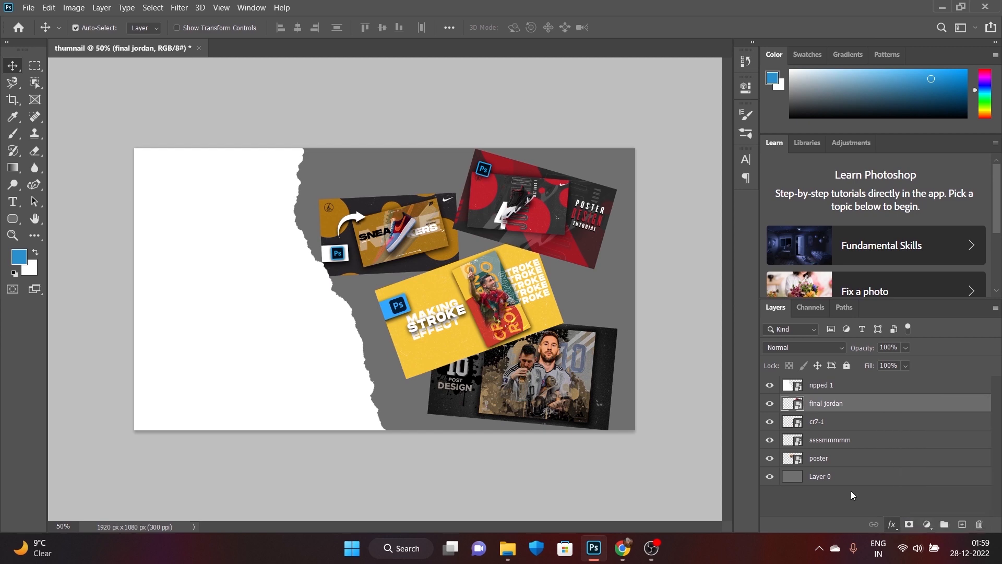
key(Return)
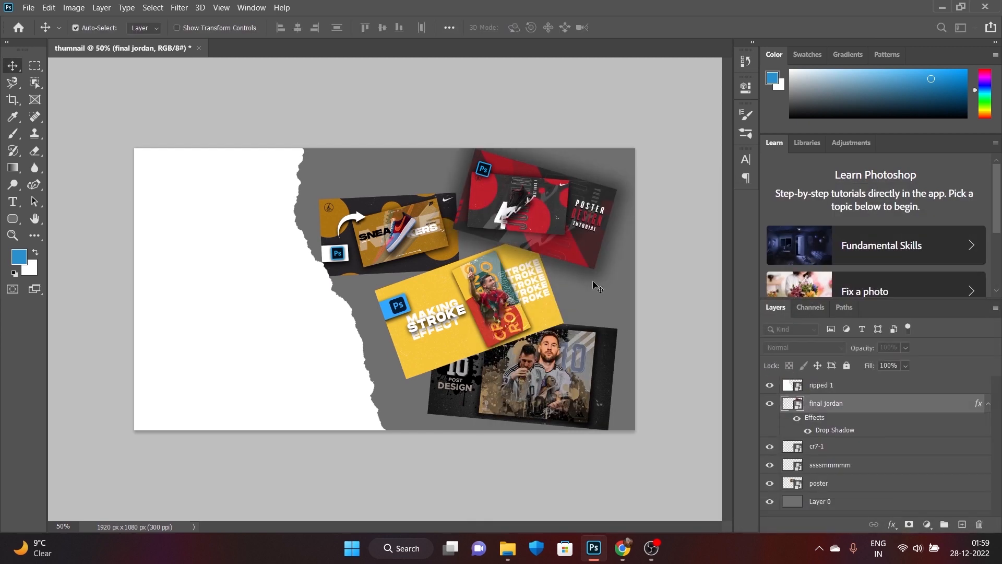
click(524, 353)
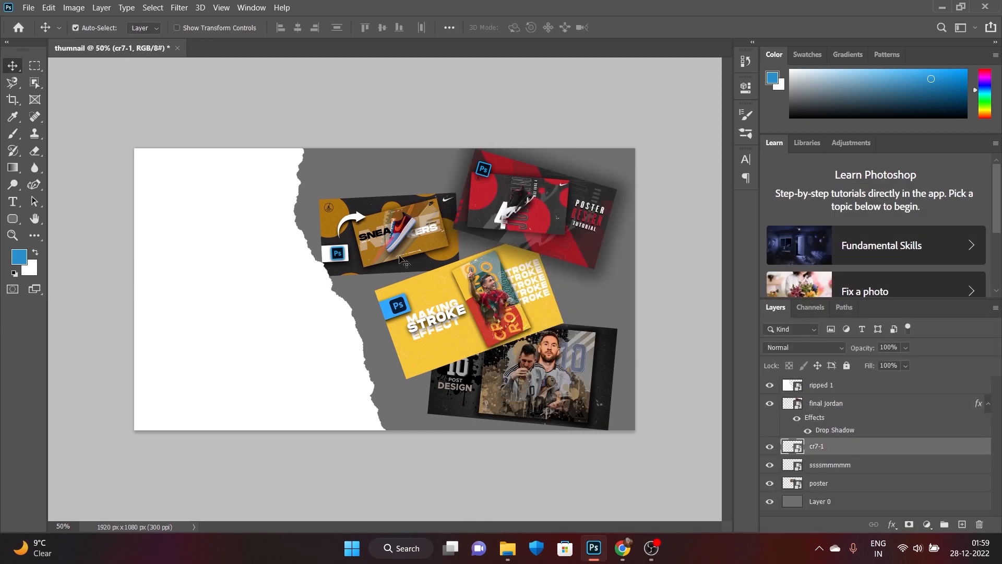
click(892, 524)
click(845, 538)
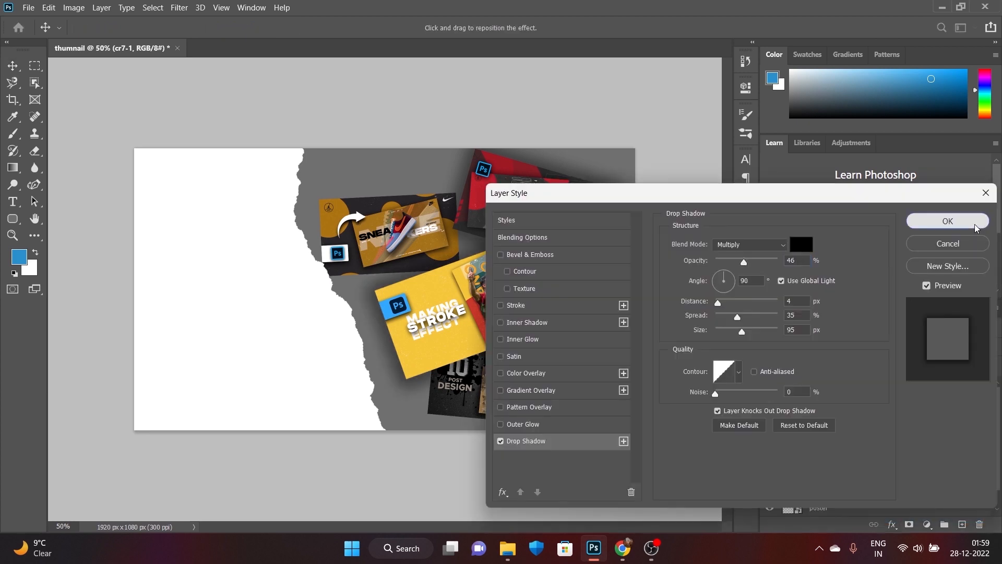
key(Return)
Add the same drop shadow with 46% opacity, 35% spread, and 95 px size to the poster and ssssmmmmm layers
click(654, 363)
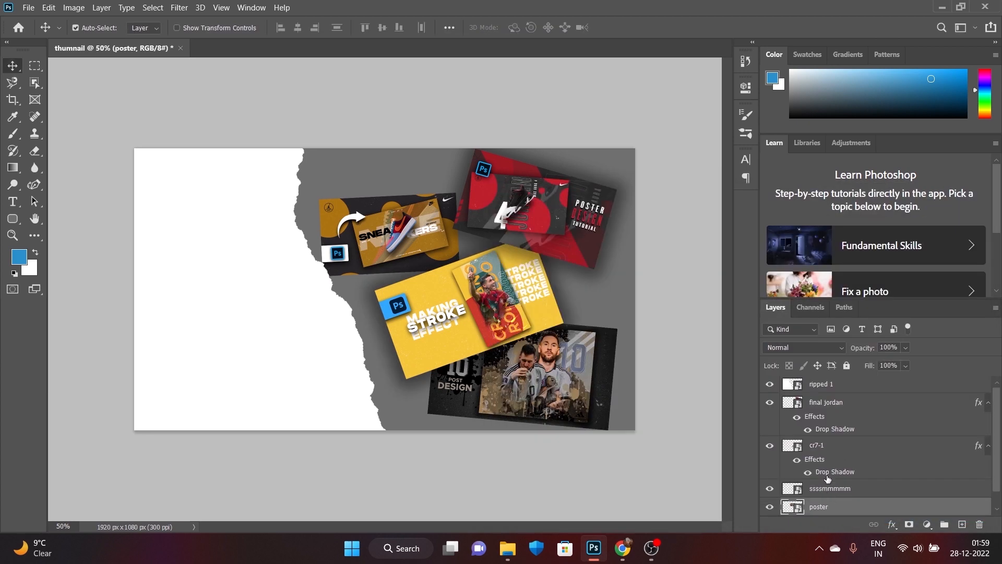
click(896, 523)
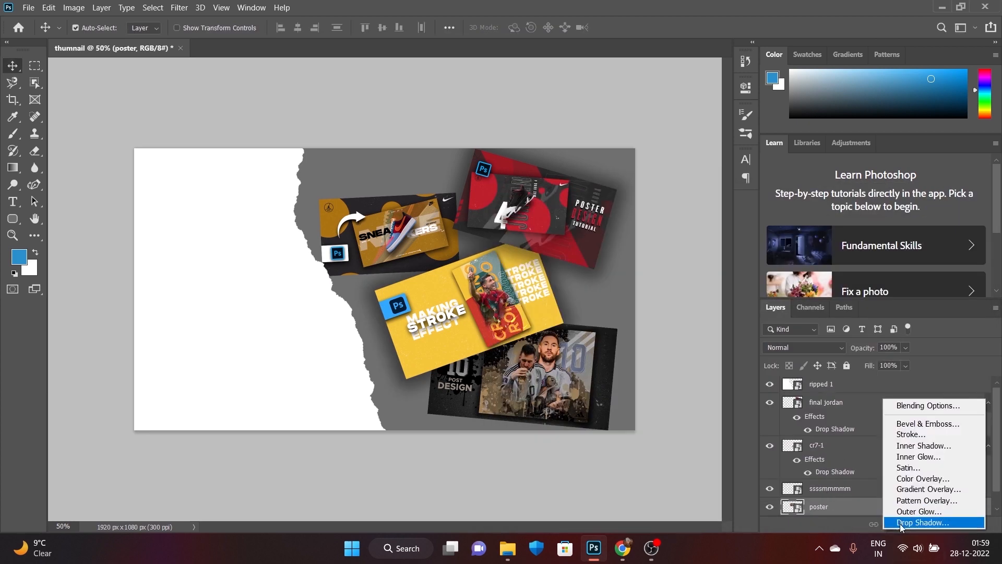
click(850, 525)
key(Return)
click(581, 415)
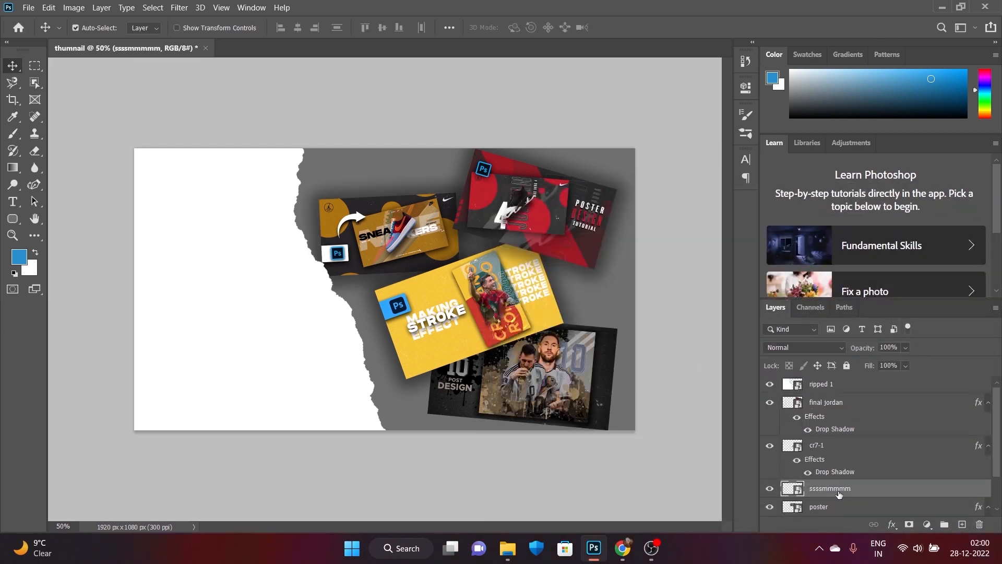
click(892, 524)
click(898, 526)
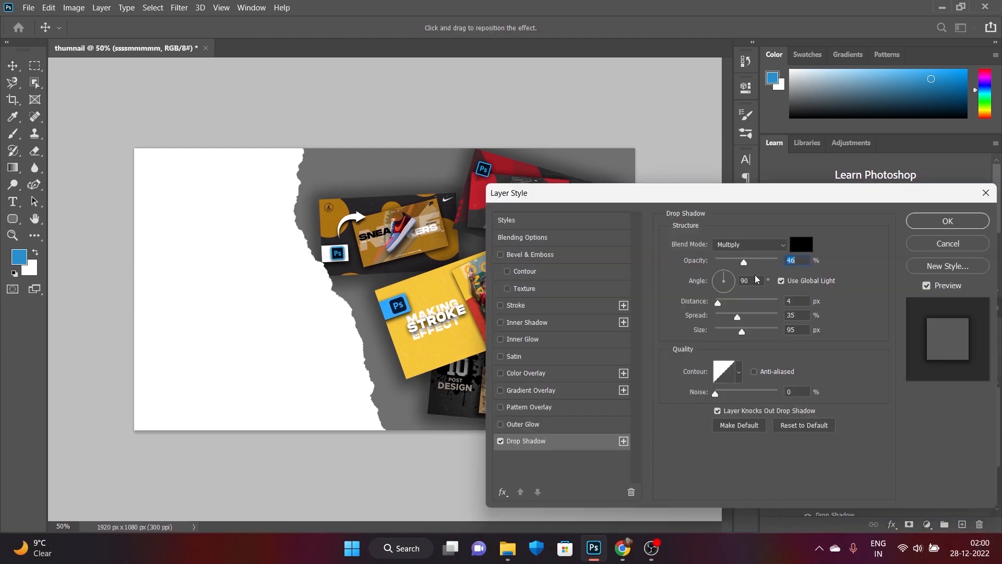
click(943, 219)
Shift final jordan and poster slightly rightward, rotate the poster image to about -10.77°, and move it slightly higher
drag(551, 242, 558, 249)
drag(422, 246, 431, 247)
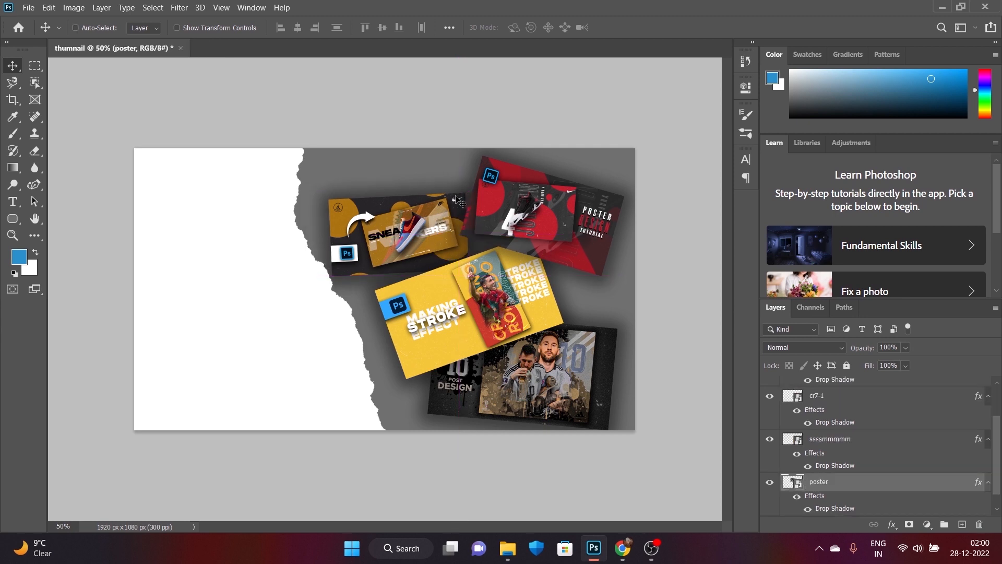
key(ctrl+t)
drag(462, 194, 473, 166)
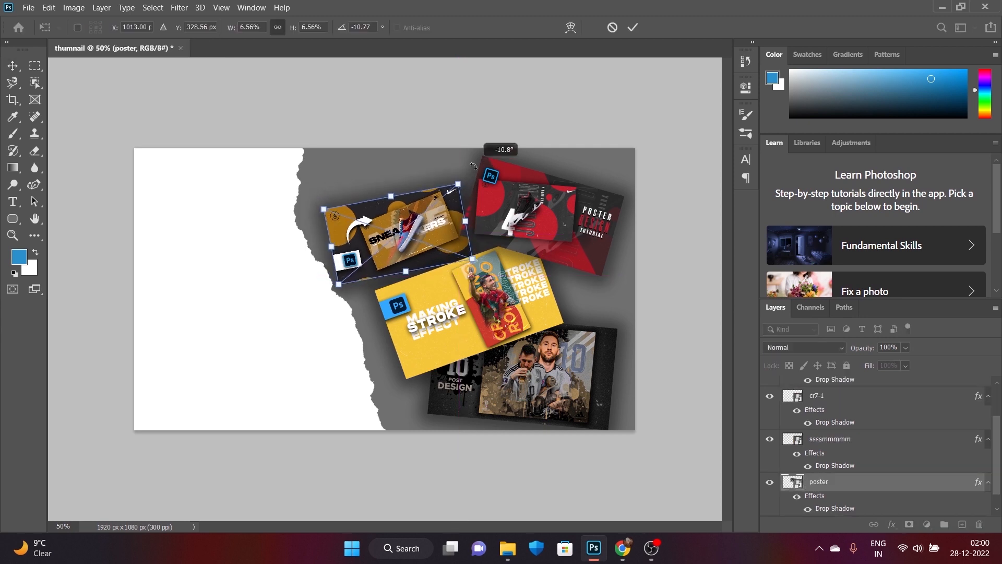
click(631, 29)
drag(396, 221, 397, 230)
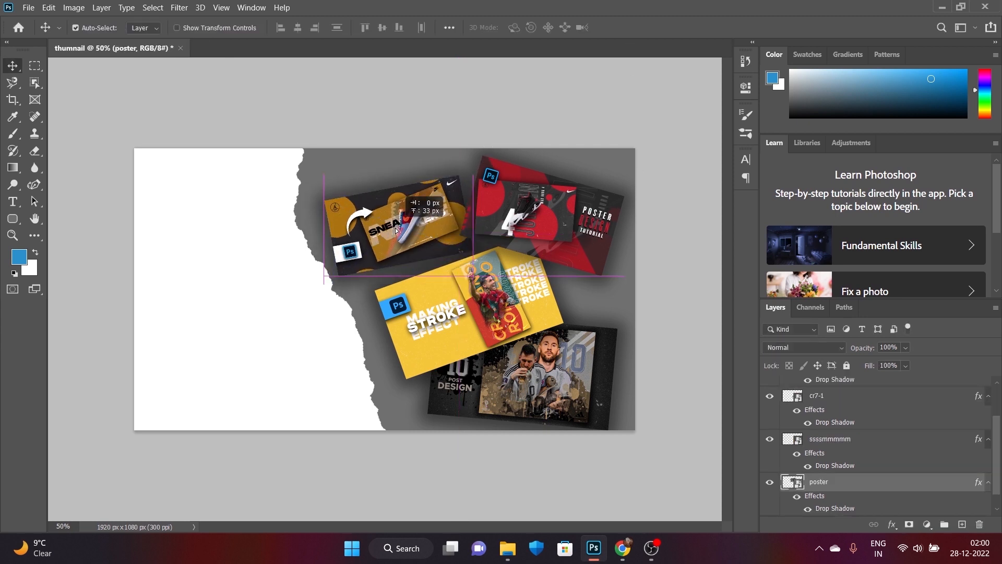
Scale the ssssmmmmm image down to 7.37% and reduce the cr7-1 image a little
click(528, 361)
key(ctrl+t)
drag(458, 300, 505, 295)
key(Return)
click(468, 292)
key(ctrl+t)
key(Return)
Scale the final jordan image to 6.35%, rotate it to about 8.94°, and move it lower so it overlaps the cr7-1 image
click(580, 237)
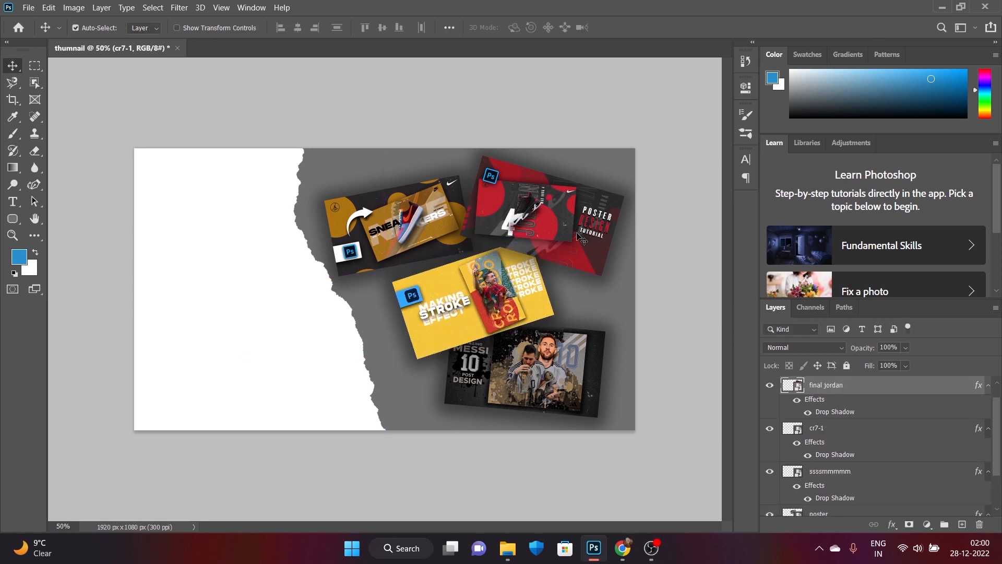
drag(577, 232, 596, 244)
key(ctrl+t)
drag(638, 168, 621, 206)
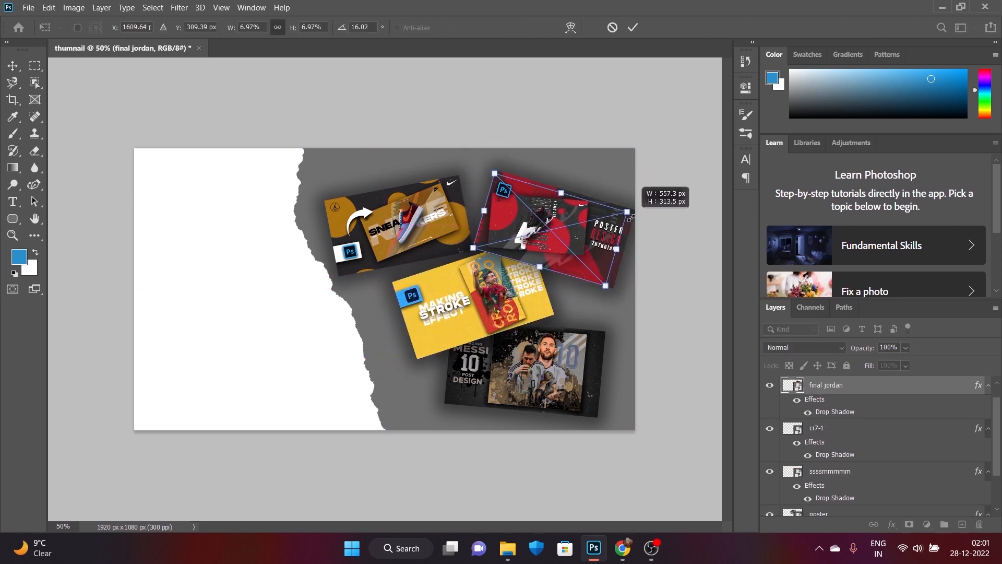
drag(542, 232, 544, 238)
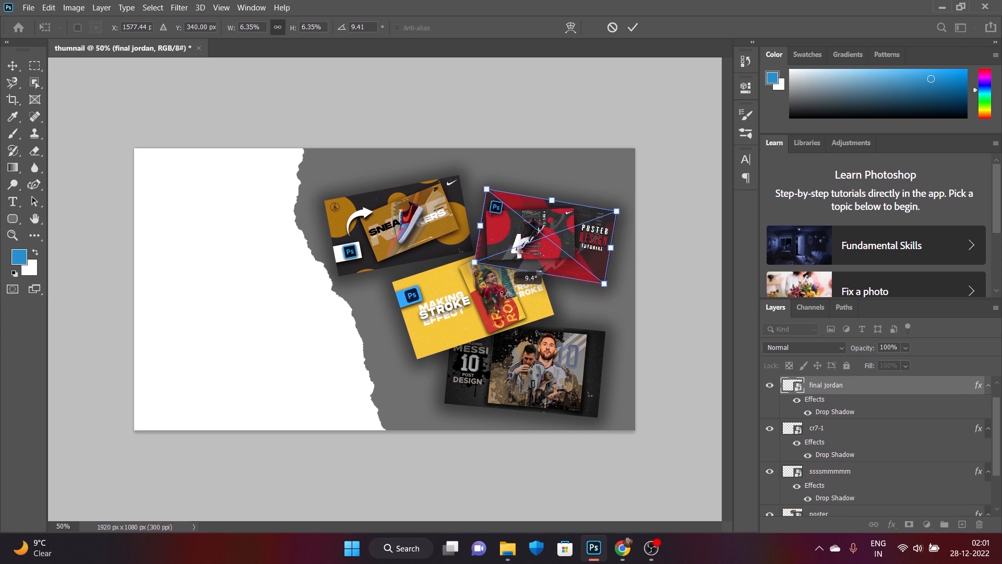
drag(503, 295, 509, 289)
key(Return)
drag(544, 249, 564, 281)
Reduce the cr7-1 image further and move it lower and closer to the torn edge
click(522, 308)
key(ctrl+t)
key(Return)
click(562, 266)
Scale the poster image to 6.28%, move it above the final jordan image, and tilt it further counterclockwise
click(427, 209)
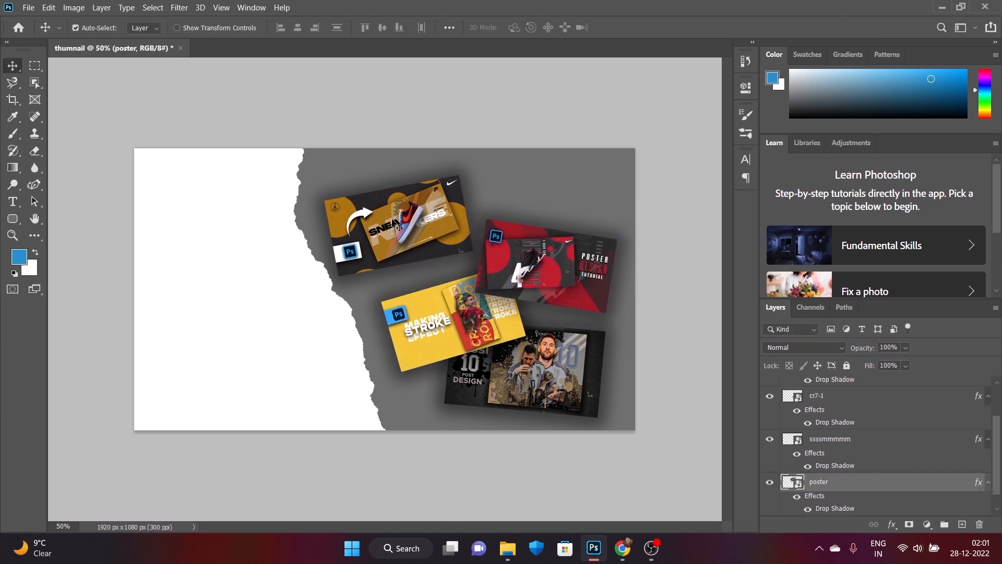
key(ctrl+t)
drag(426, 208, 468, 216)
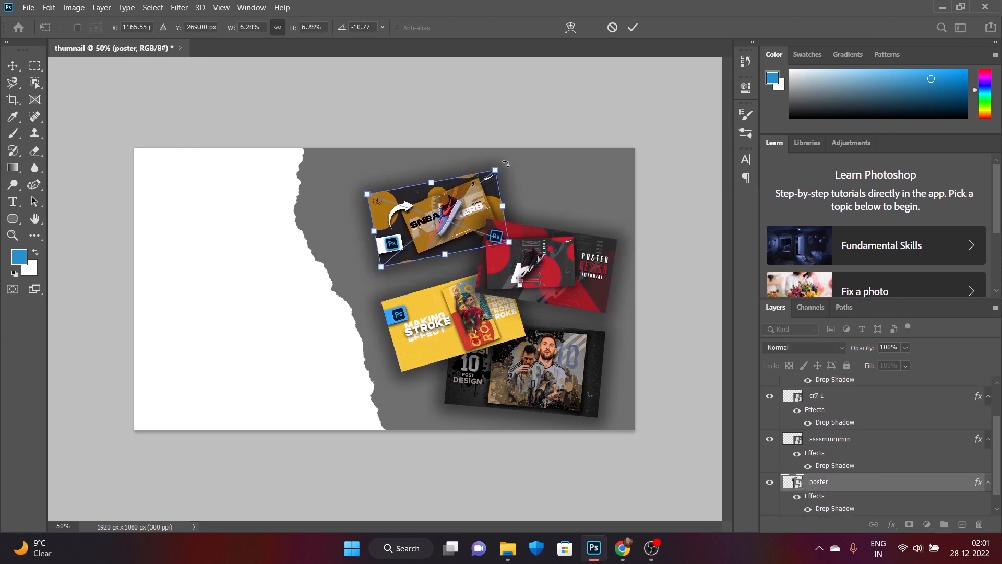
drag(506, 163, 517, 151)
key(Return)
Rotate the ssssmmmmm and final jordan images slightly counterclockwise to flatten their tilt
click(543, 366)
key(ctrl+t)
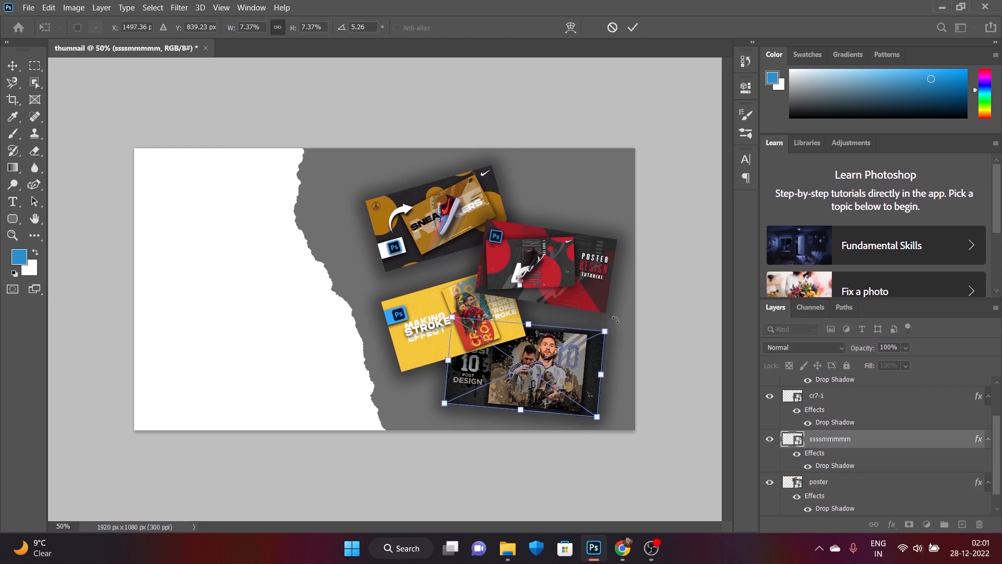
drag(616, 319, 635, 265)
click(632, 27)
click(574, 261)
key(ctrl+t)
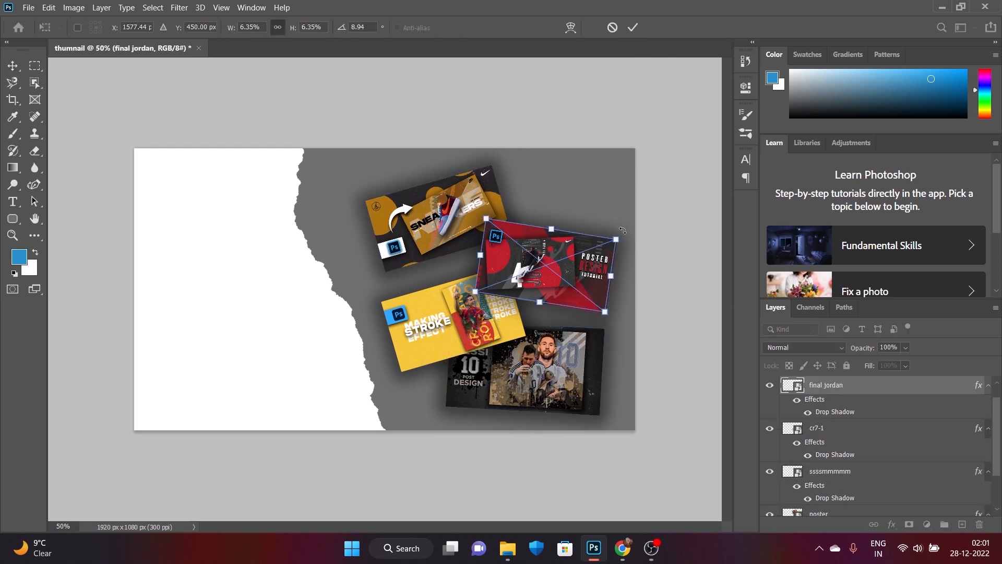
drag(626, 230, 647, 130)
key(Return)
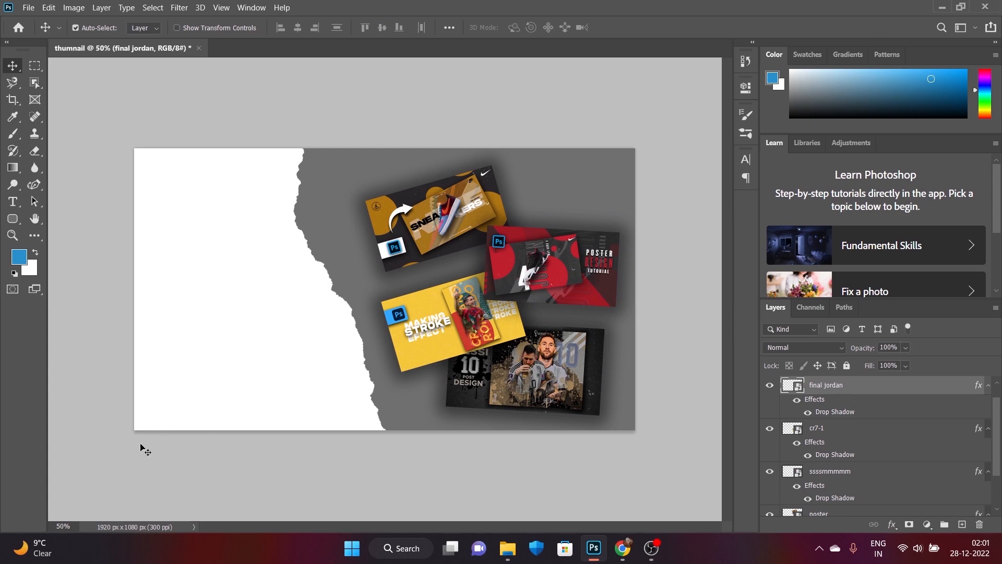
Place the pngwing.com YouTube logo in the thumbnail and move its layer above ripped 1
click(941, 6)
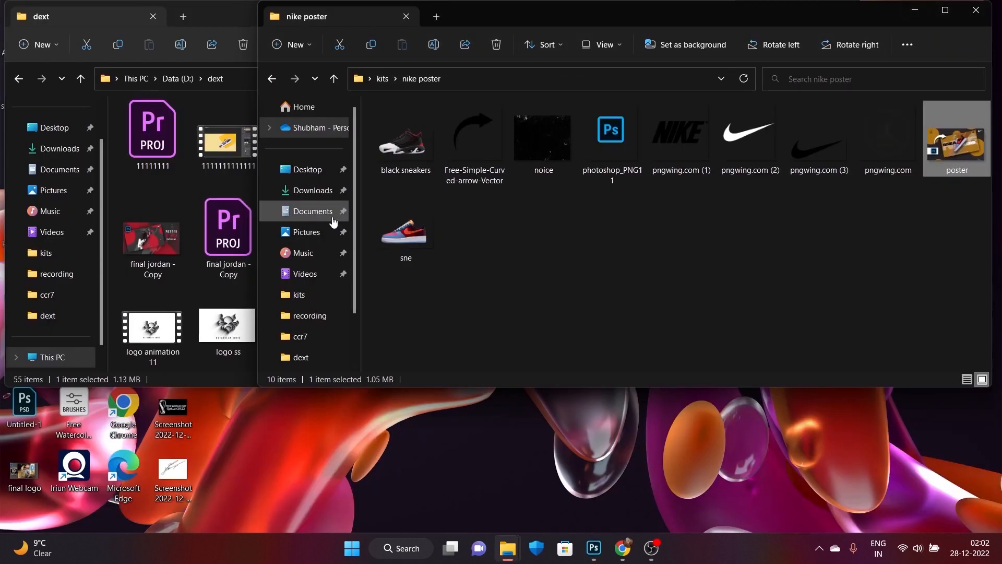
key(alt+Tab)
key(alt+Tab)
key(alt+Tab)
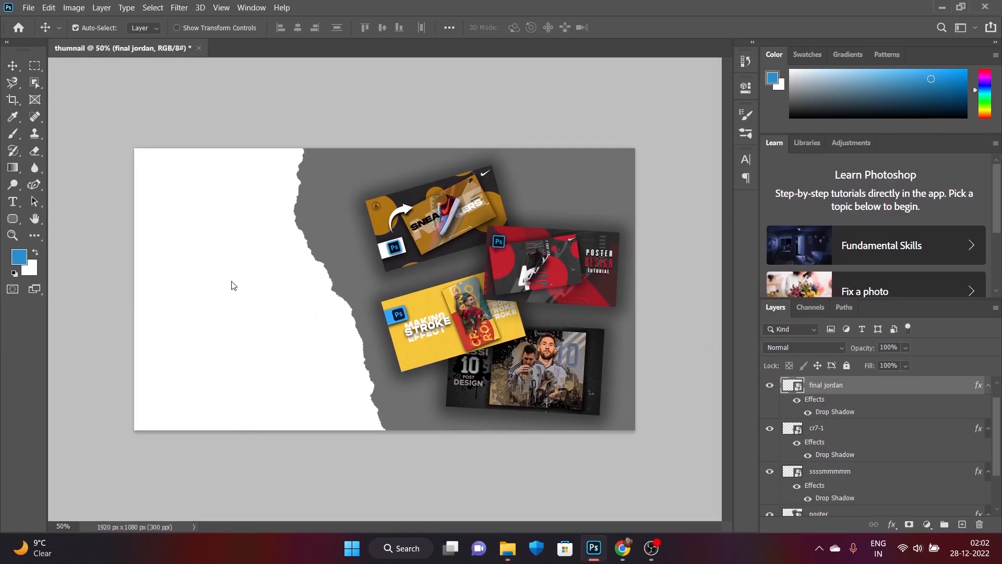
drag(233, 285, 234, 286)
key(Return)
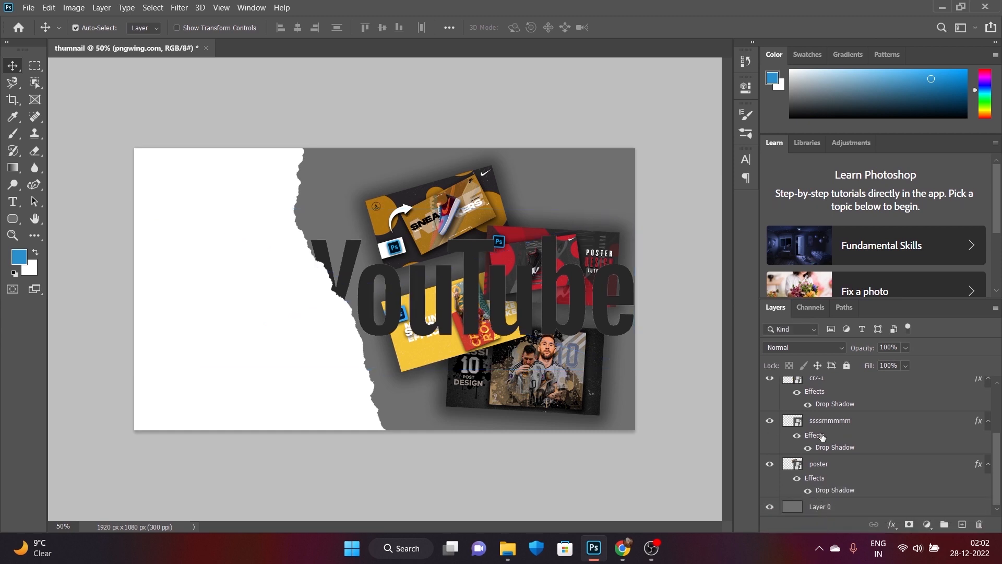
scroll(823, 438, up, 5)
drag(834, 403, 823, 374)
Scale the YouTube logo down and position it on the lower part of the white paper area
key(ctrl+t)
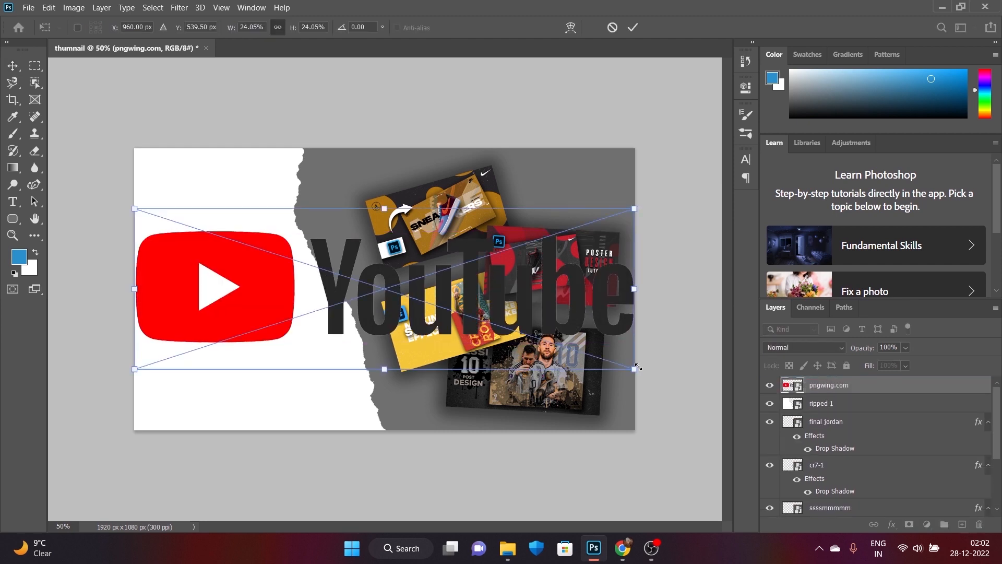
drag(633, 342, 258, 288)
drag(214, 234, 239, 331)
drag(292, 348, 247, 349)
click(633, 27)
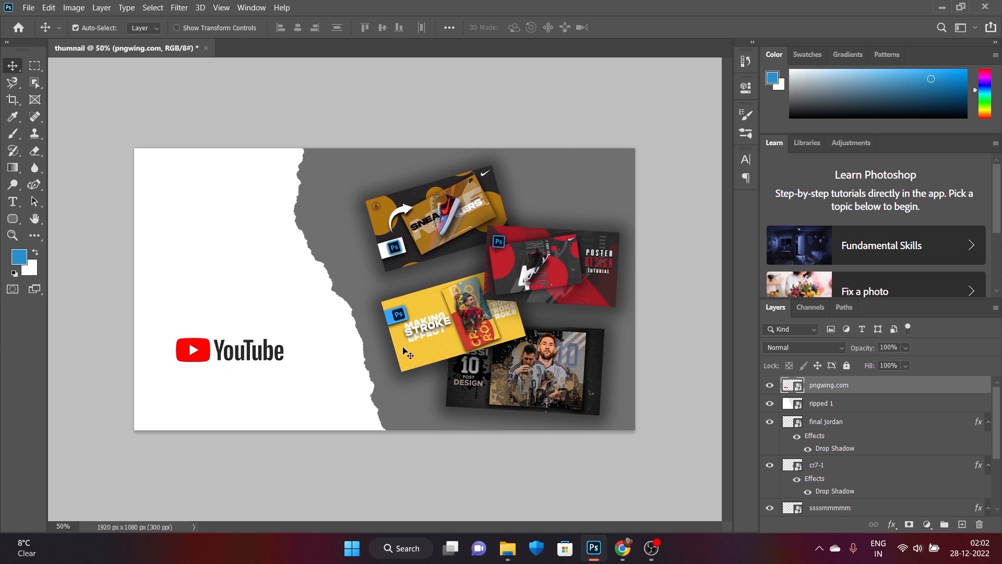
Move cr7-1 slightly up and left, move ssssmmmmm slightly up and right, and fine-tune the final jordan image's rotation
drag(478, 322, 471, 312)
drag(535, 363, 541, 356)
click(588, 284)
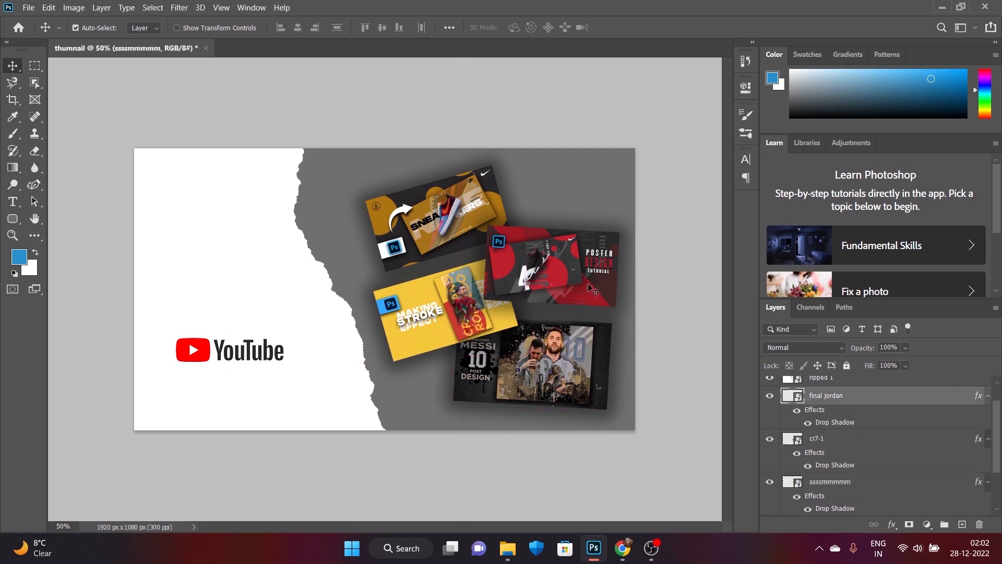
key(ctrl+t)
drag(623, 221, 625, 218)
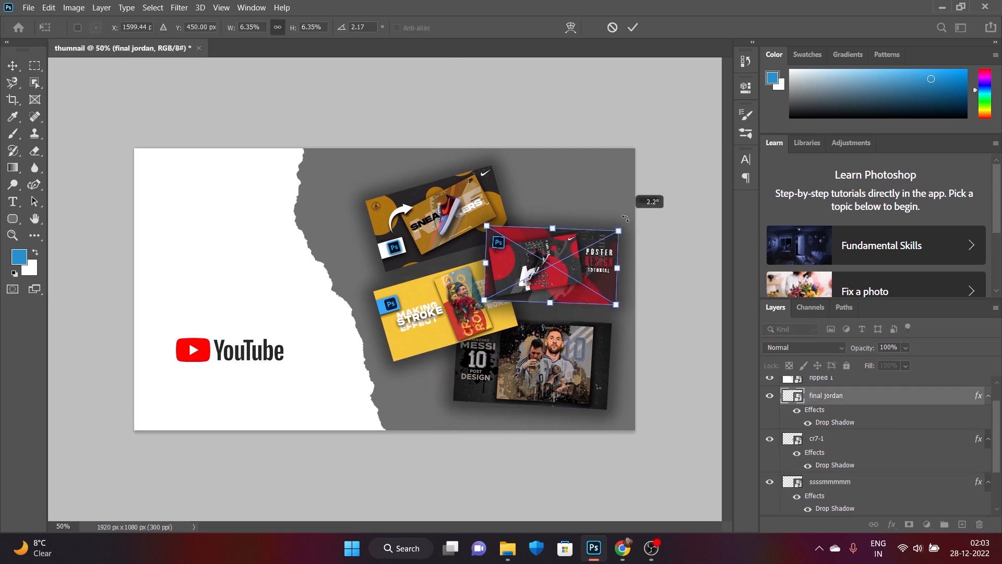
click(635, 29)
Nudge final jordan up and right, ssssmmmmm upward, and cr7-1 down and left to balance the collage
drag(578, 269, 584, 260)
drag(596, 384, 596, 381)
click(458, 321)
drag(461, 326, 455, 329)
drag(455, 232, 455, 232)
drag(538, 338, 549, 337)
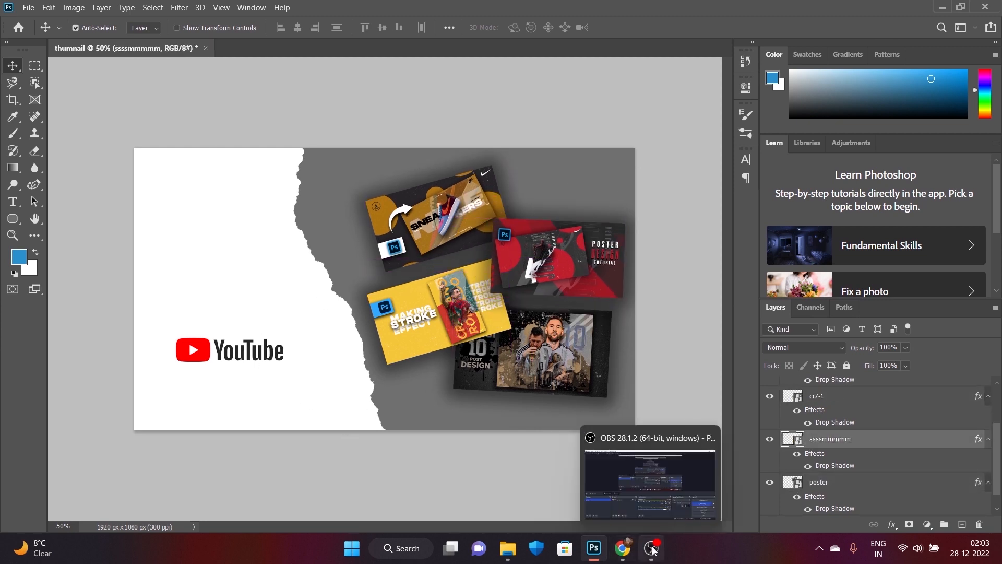
Open the futura archive from Downloads in File Explorer and preview the Futura Book font
click(313, 501)
double_click(365, 275)
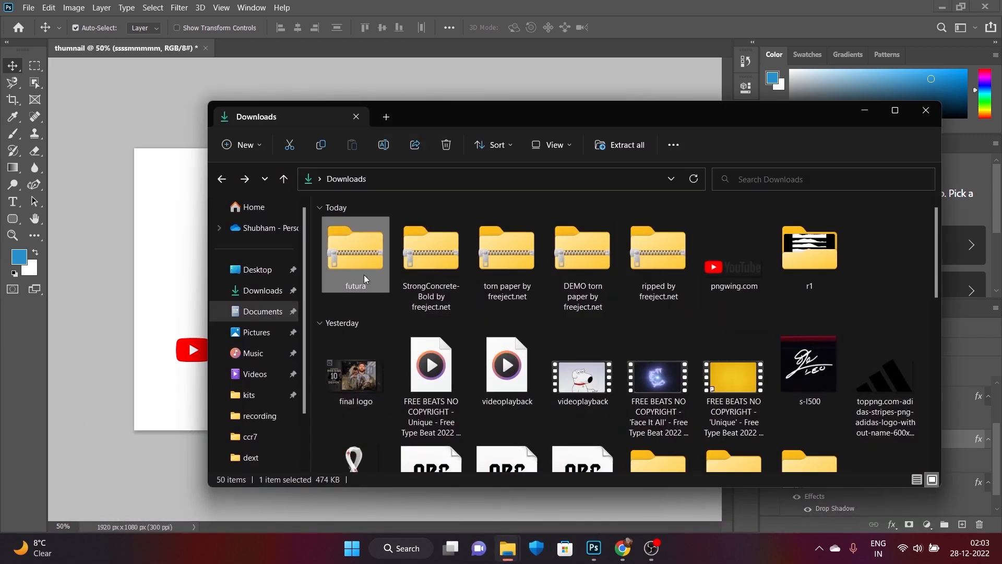
double_click(427, 292)
click(781, 60)
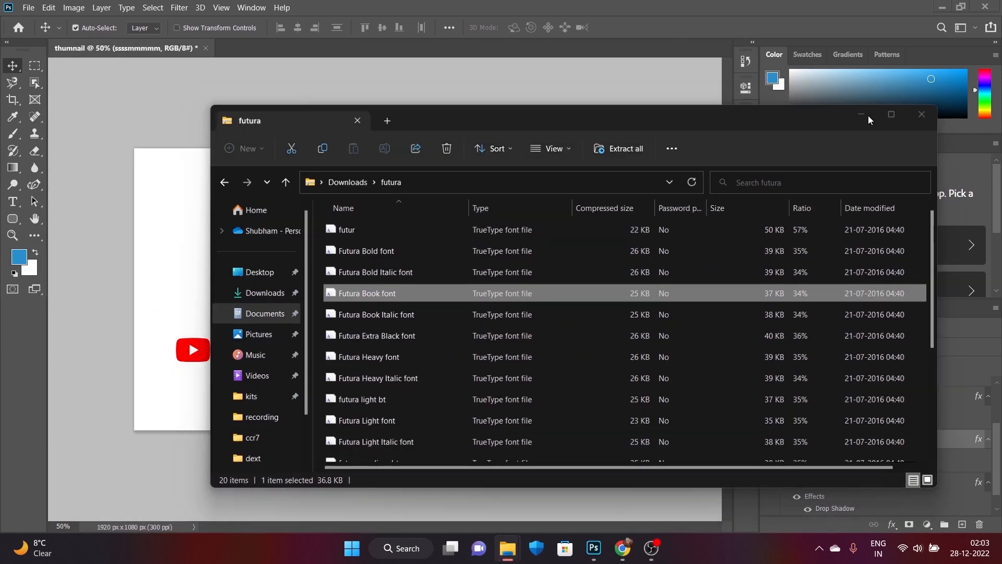
Start a text layer on the white paper above the YouTube logo and browse the font list for Futura fonts
click(25, 210)
click(170, 244)
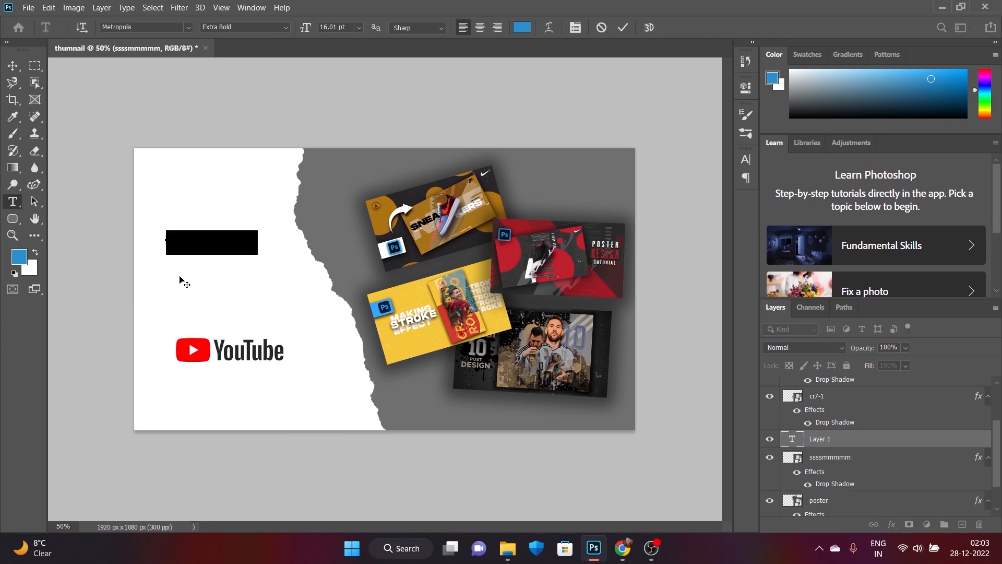
click(186, 27)
scroll(222, 195, down, 5)
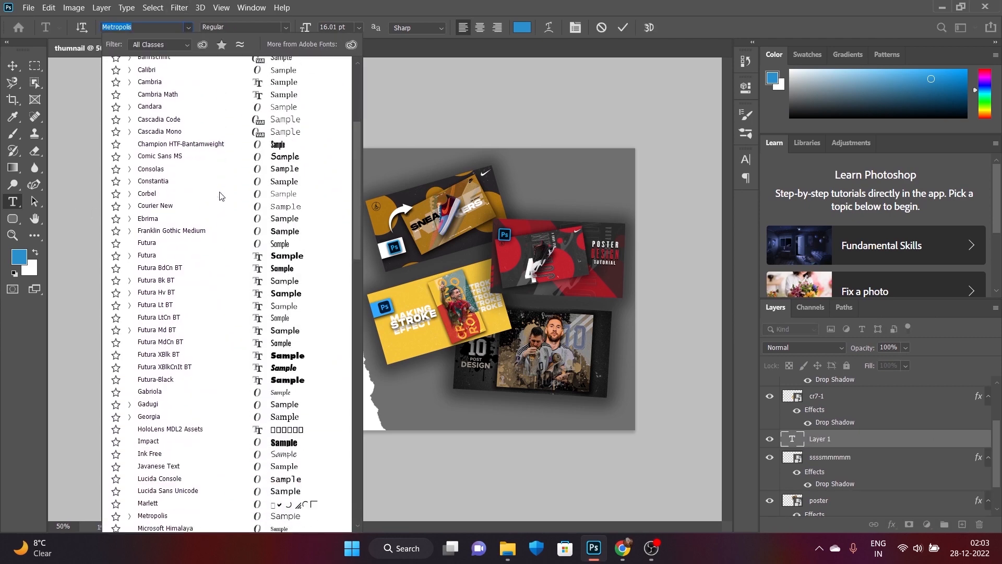
scroll(221, 195, down, 6)
scroll(221, 196, down, 9)
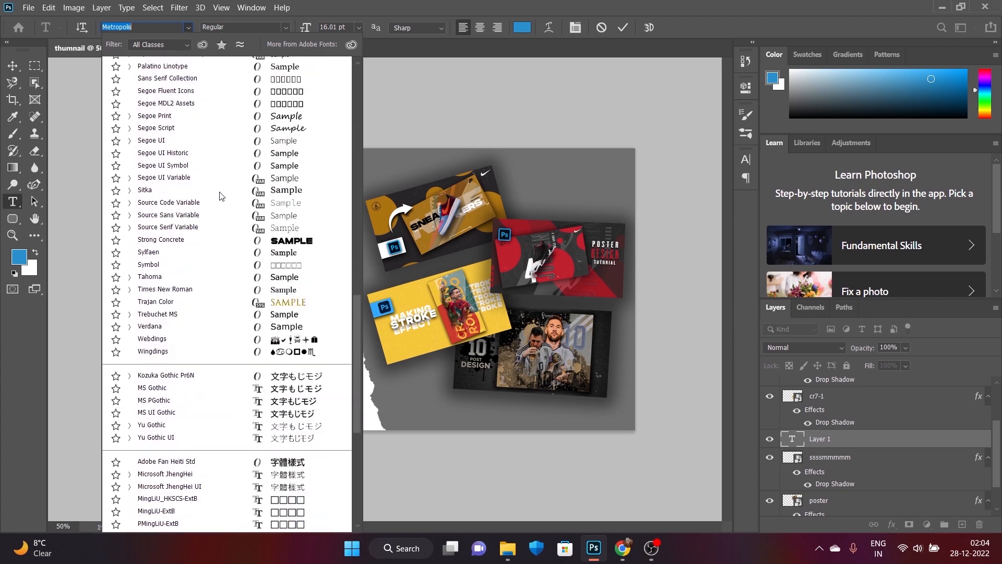
scroll(221, 195, up, 11)
scroll(221, 196, up, 10)
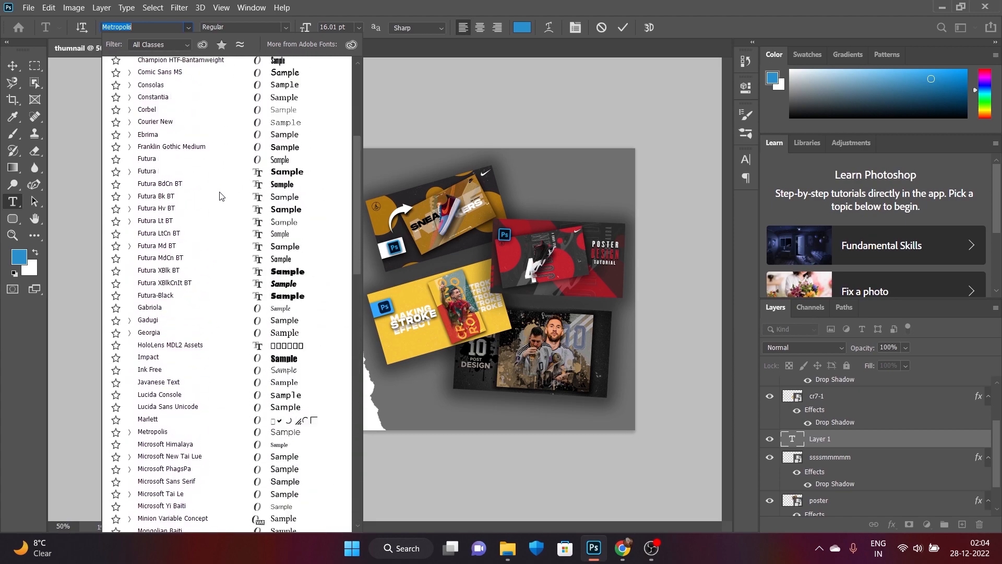
click(622, 548)
click(927, 10)
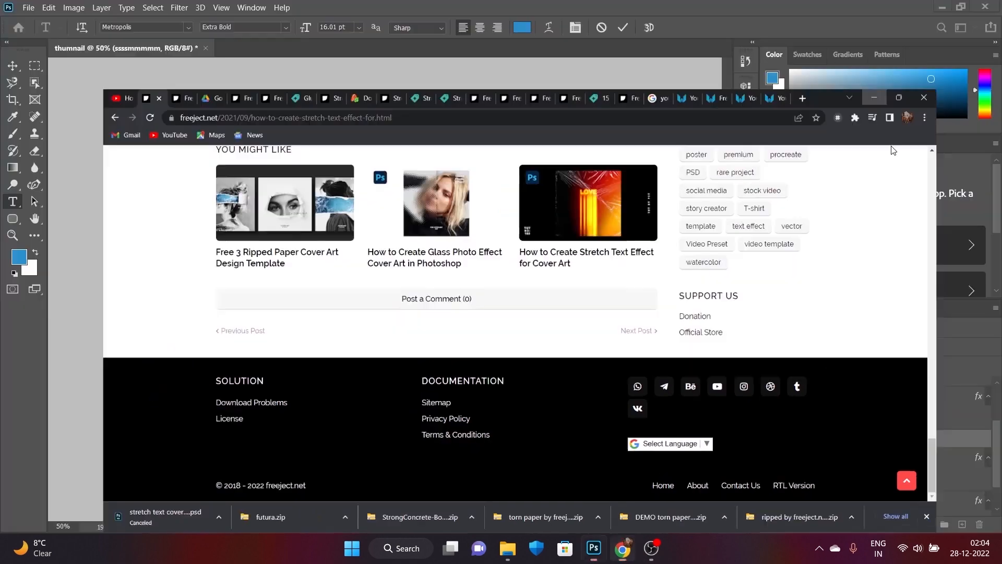
click(652, 548)
click(623, 548)
click(595, 551)
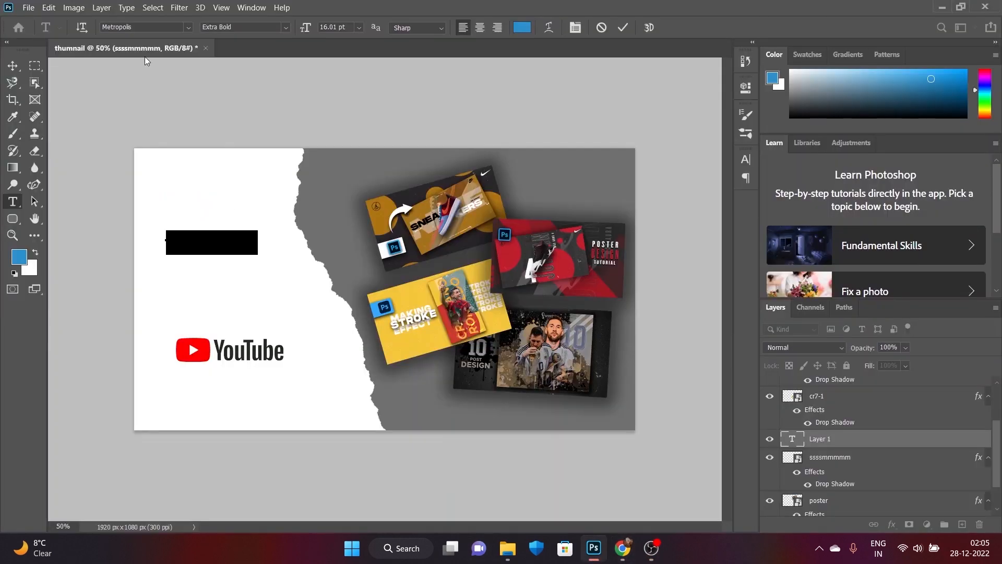
Search the font list for "fu" and preview the Futura styles
key(BackSpace)
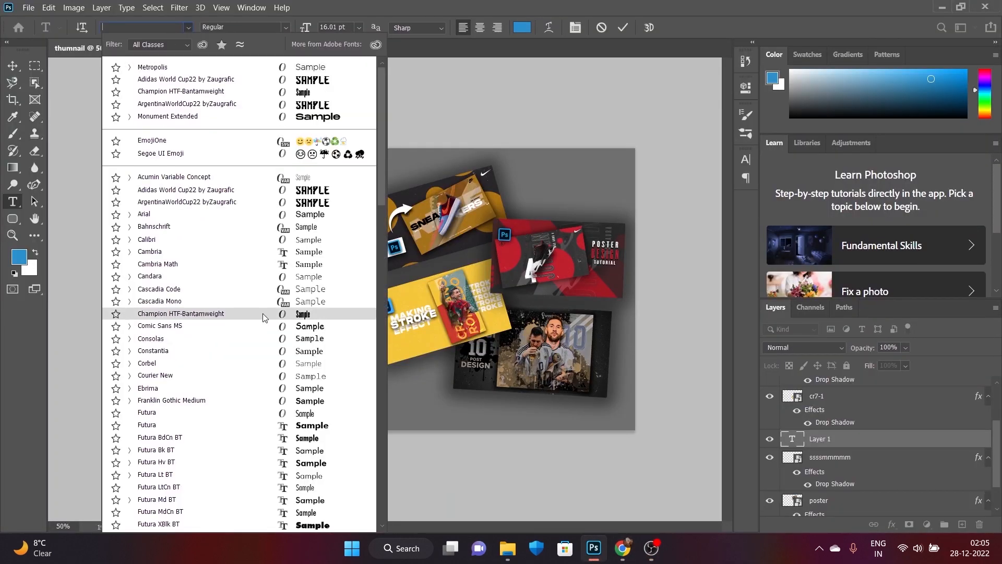
text(fu)
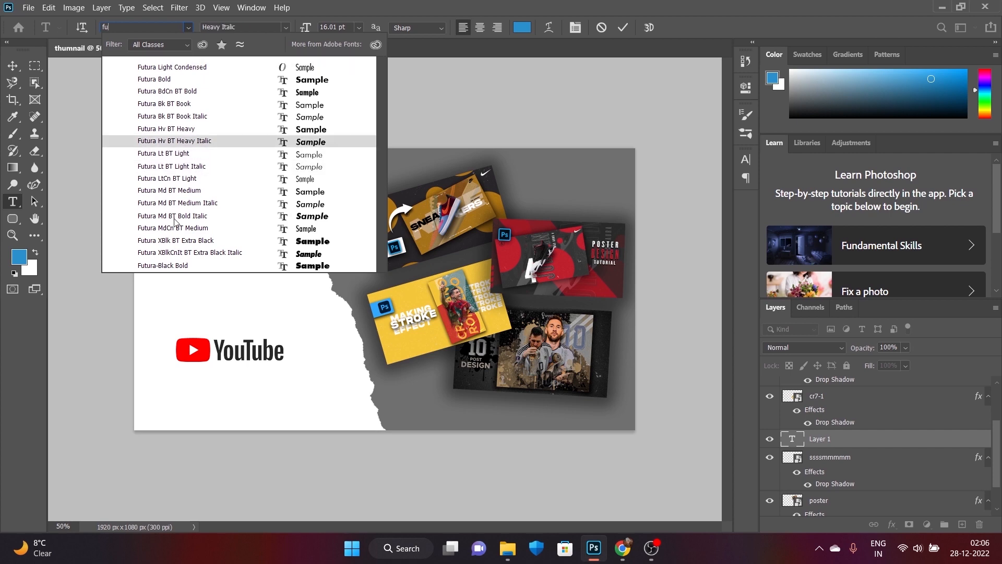
key(BackSpace)
key(BackSpace)
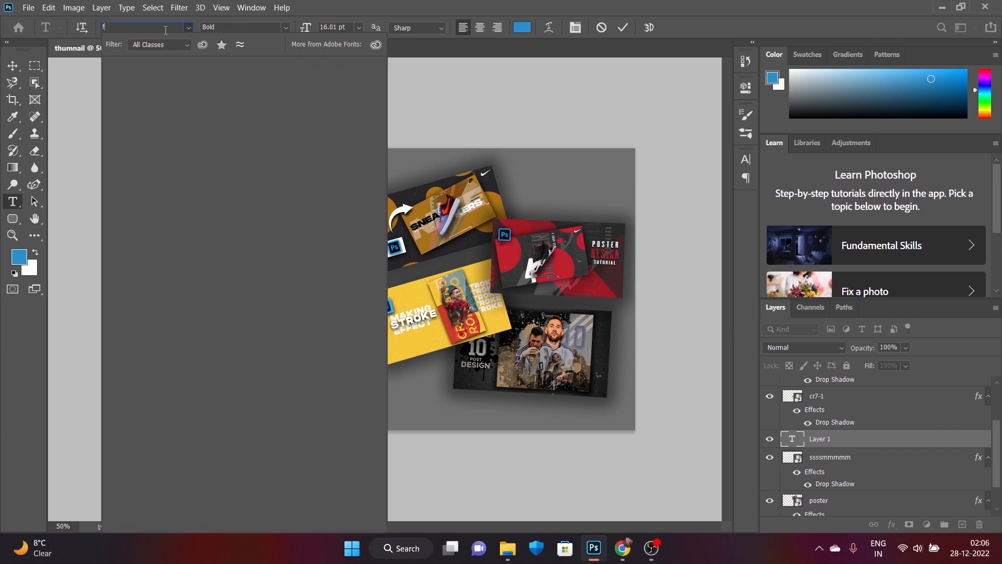
Find the Champion HTF-Bantamweight Regular font and apply it to the text
click(187, 27)
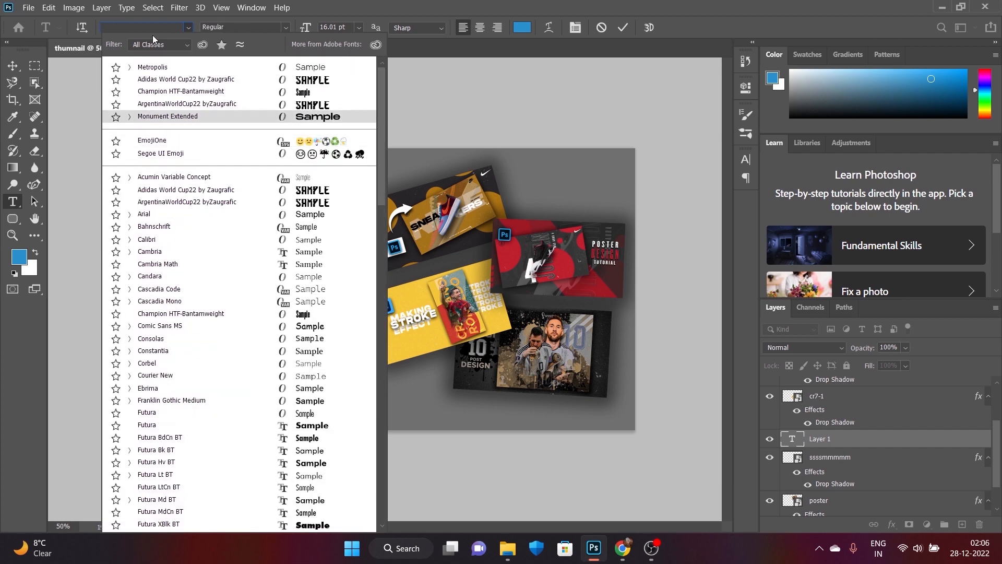
text(champ)
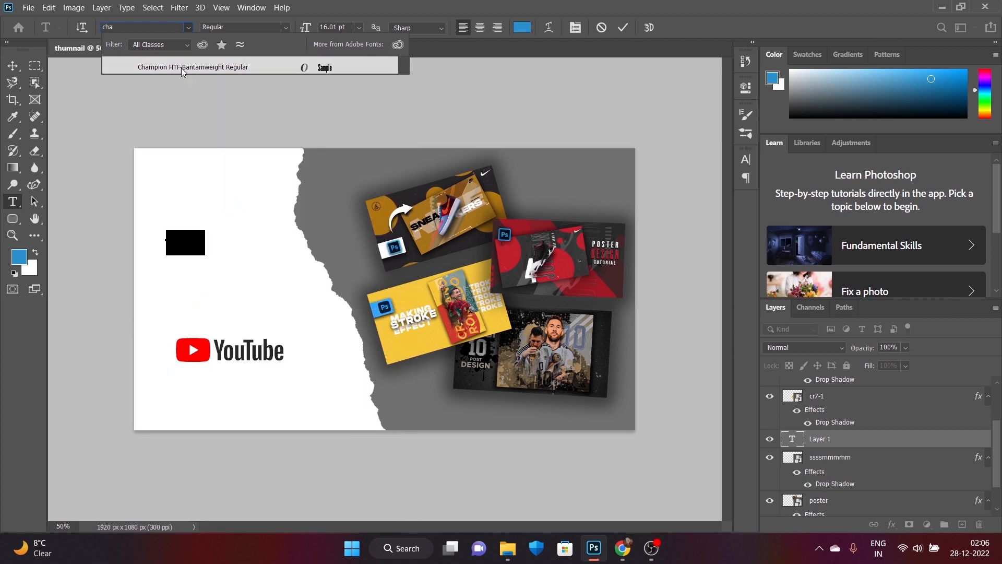
key(Return)
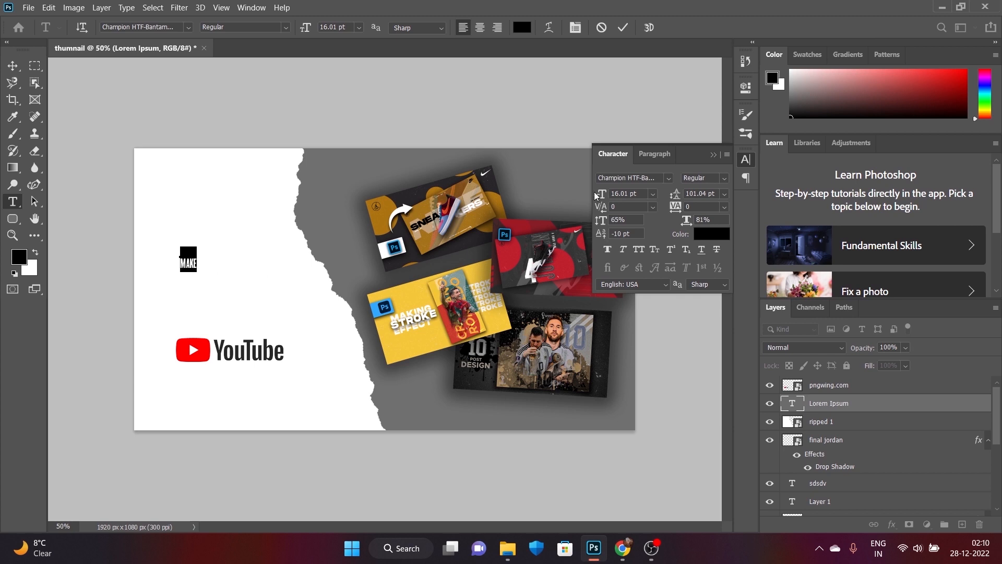
Set the MAKE text's size to 20.01 pt and move it slightly up and right on the white paper
mouse_move(595, 196)
mouse_down()
mouse_move(620, 196)
mouse_move(587, 206)
mouse_up()
drag(201, 269, 222, 231)
Add the text "HD" at 61.01 pt and position it directly below MAKE
click(182, 242)
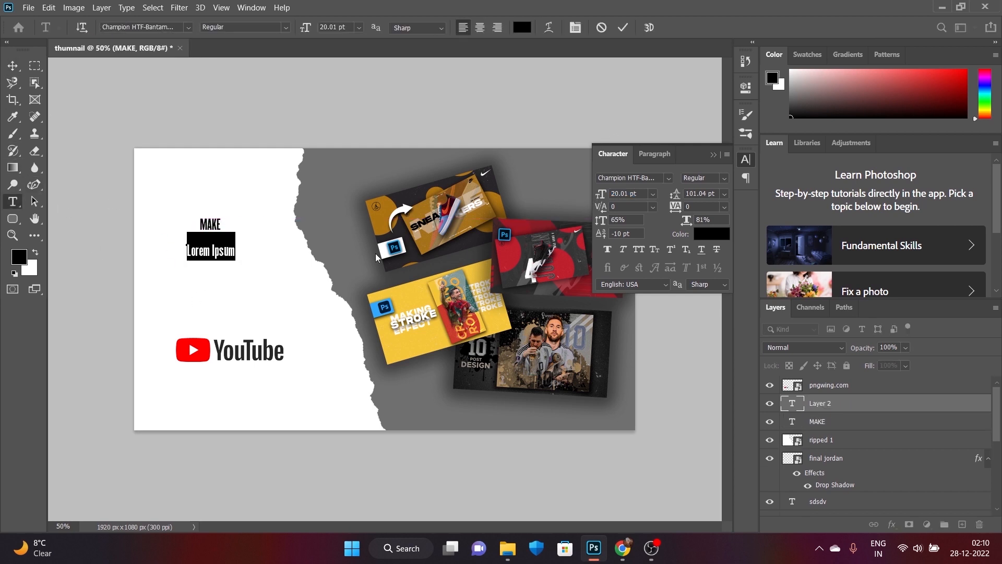
text(HO)
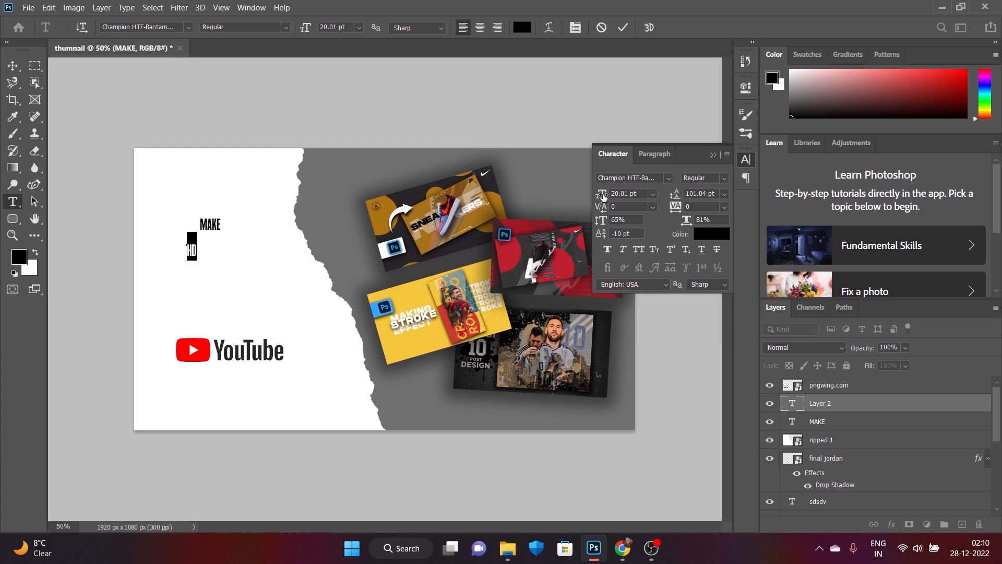
drag(604, 196, 625, 196)
key(ctrl+Return)
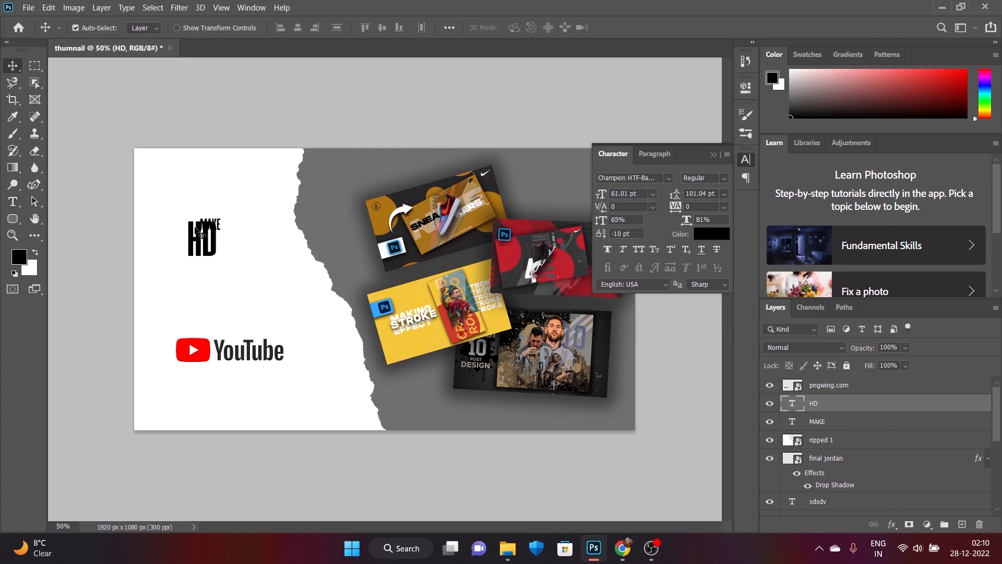
drag(201, 235, 210, 250)
Add the text "THUMBNAIL" in the same font and size and position it directly below HD
click(12, 203)
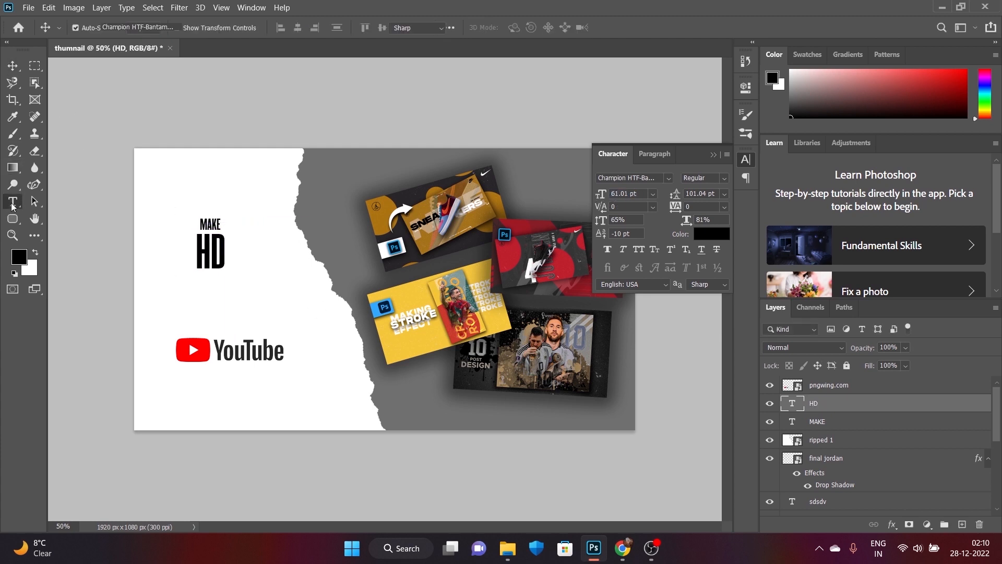
click(192, 293)
text(THUMBNAIL)
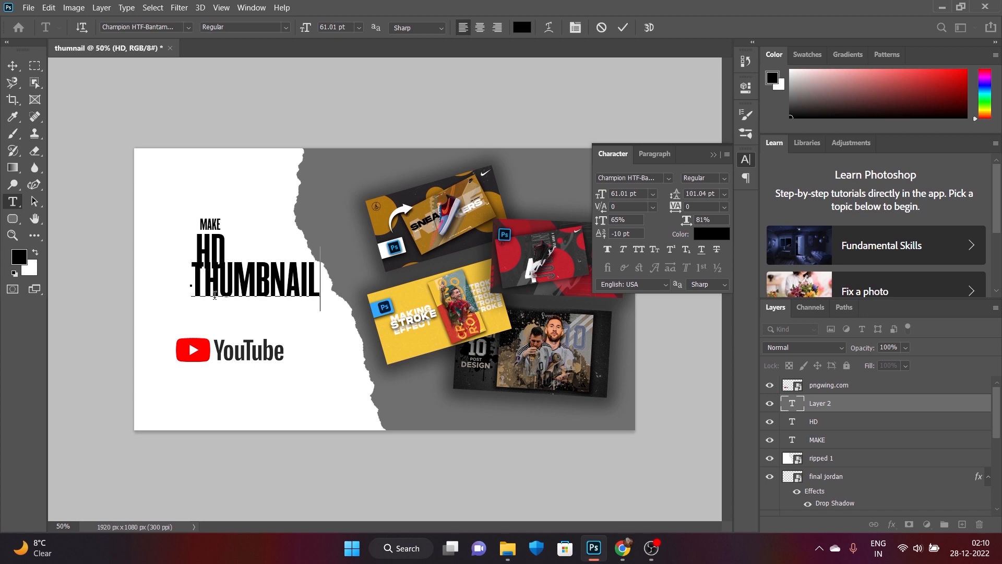
click(14, 68)
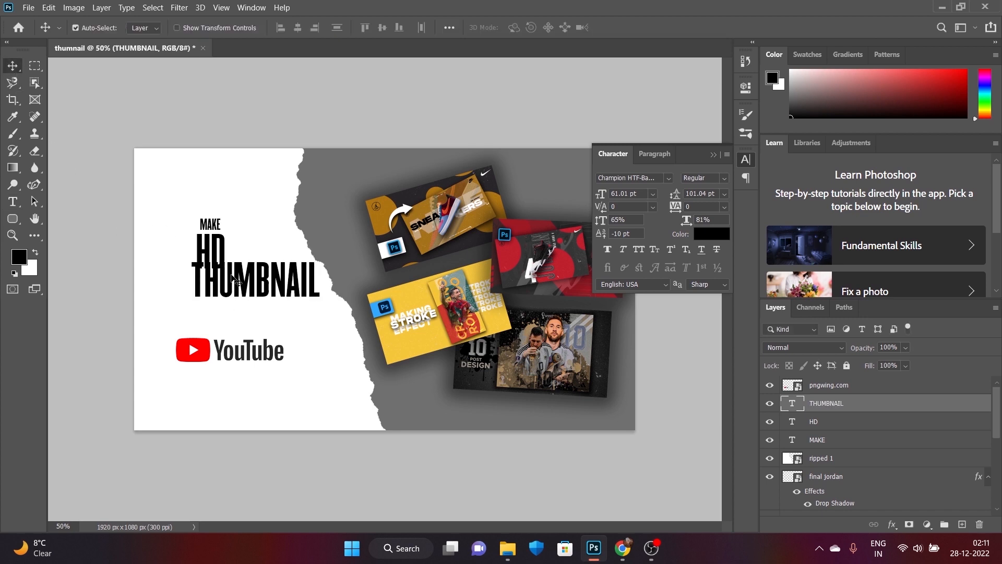
drag(235, 279, 235, 289)
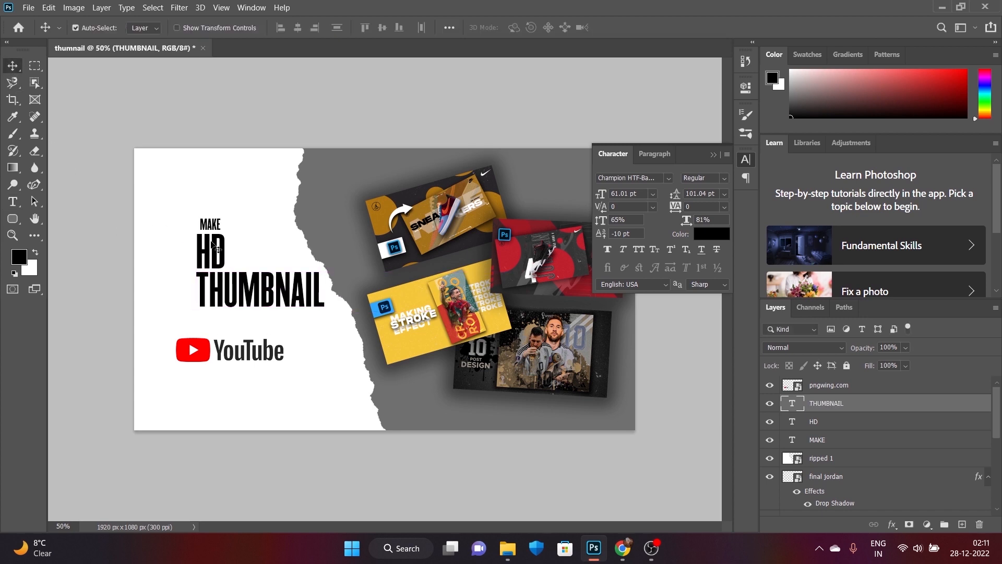
Shift the HD, THUMBNAIL and MAKE text left so the three lines sit together on the white paper
drag(209, 253, 185, 253)
drag(235, 289, 208, 289)
drag(208, 225, 181, 225)
drag(190, 291, 193, 291)
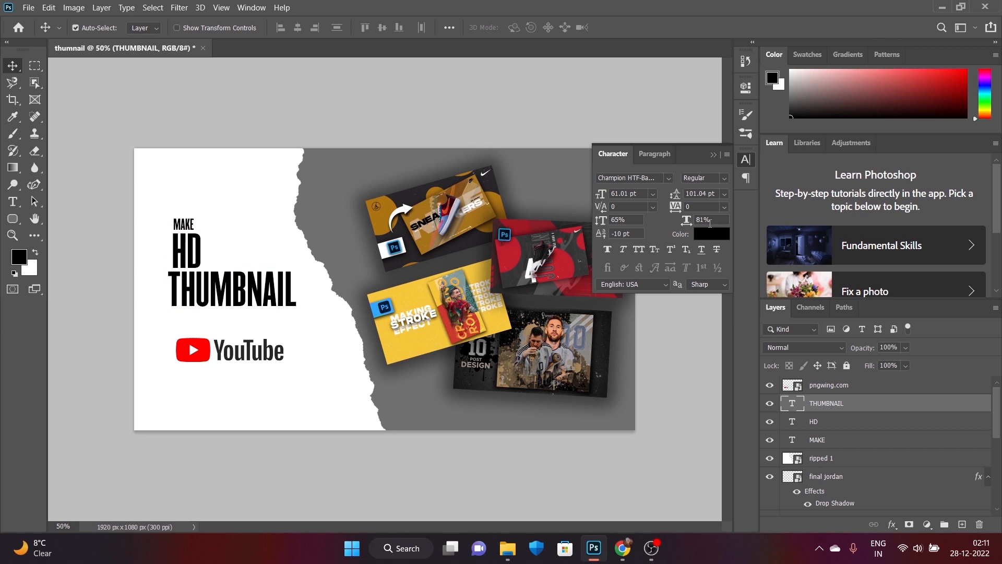
Add the text "for" between THUMBNAIL and the YouTube logo
key(t)
click(204, 328)
text(for)
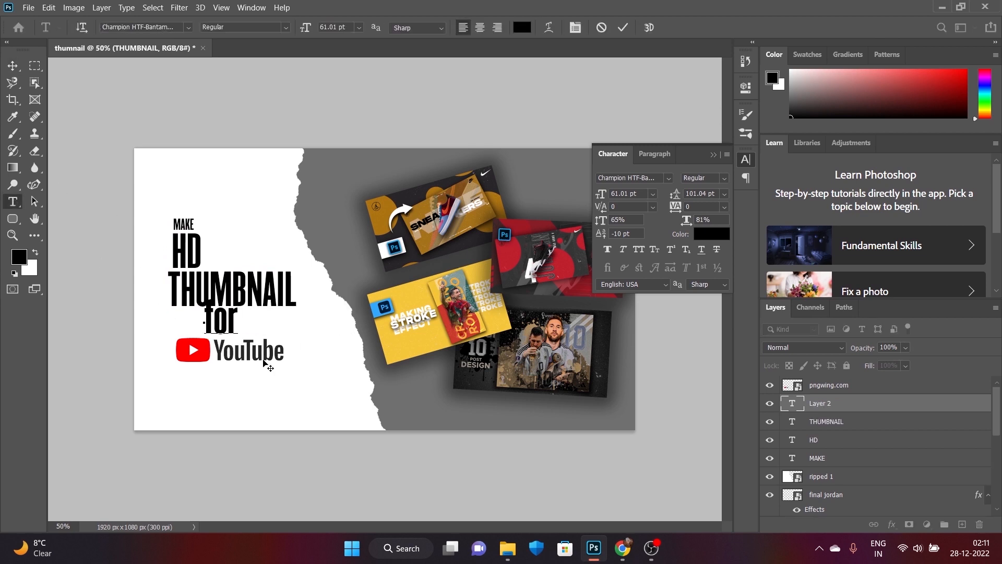
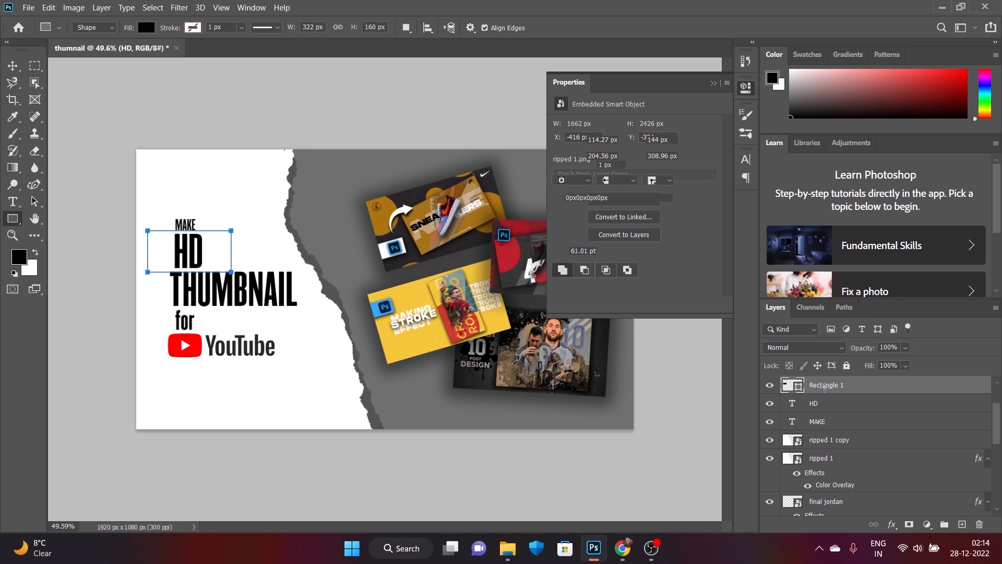
Fill Rectangle 1 with grey and move its layer below the HD and MAKE text layers
click(561, 164)
click(563, 234)
click(713, 84)
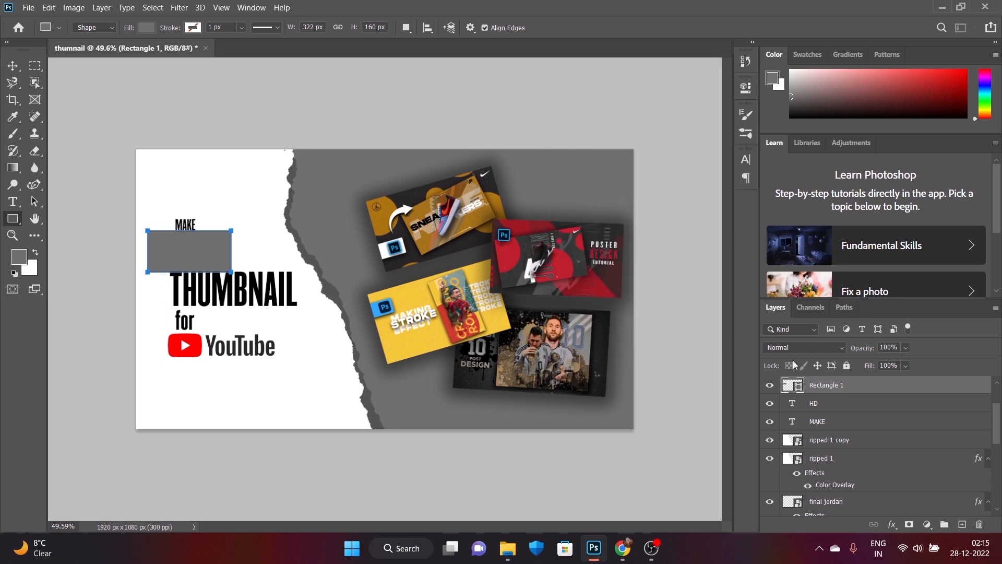
drag(821, 387, 829, 432)
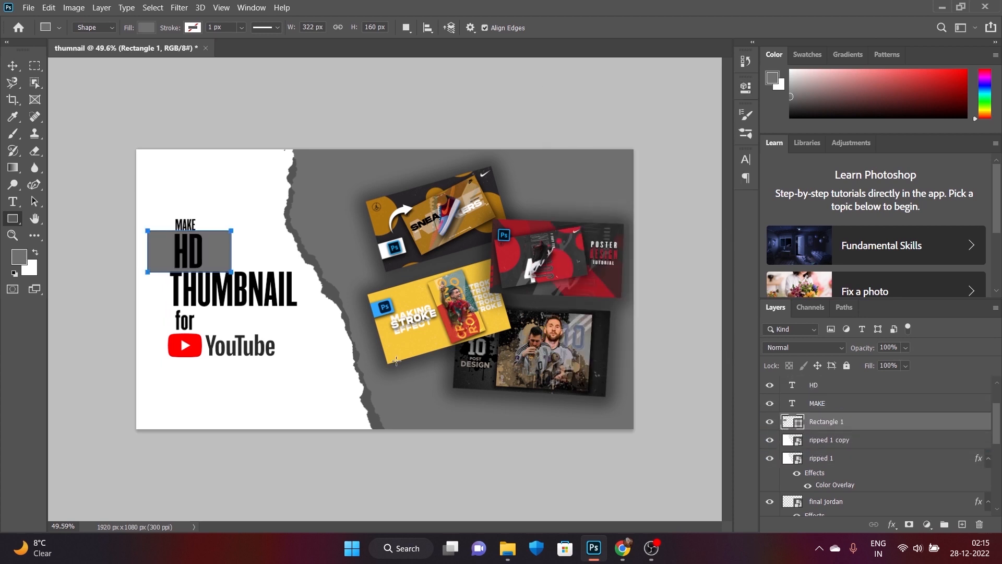
click(230, 126)
key(Escape)
Scale the grey rectangle down and place it behind HD, aligned with the left edge of THUMBNAIL
click(12, 66)
click(123, 165)
click(220, 254)
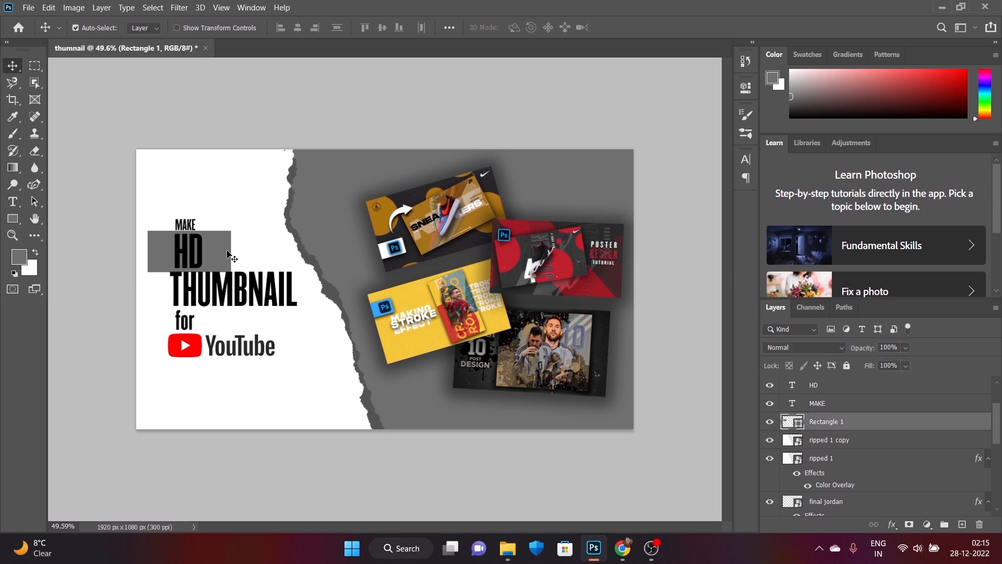
key(ctrl+t)
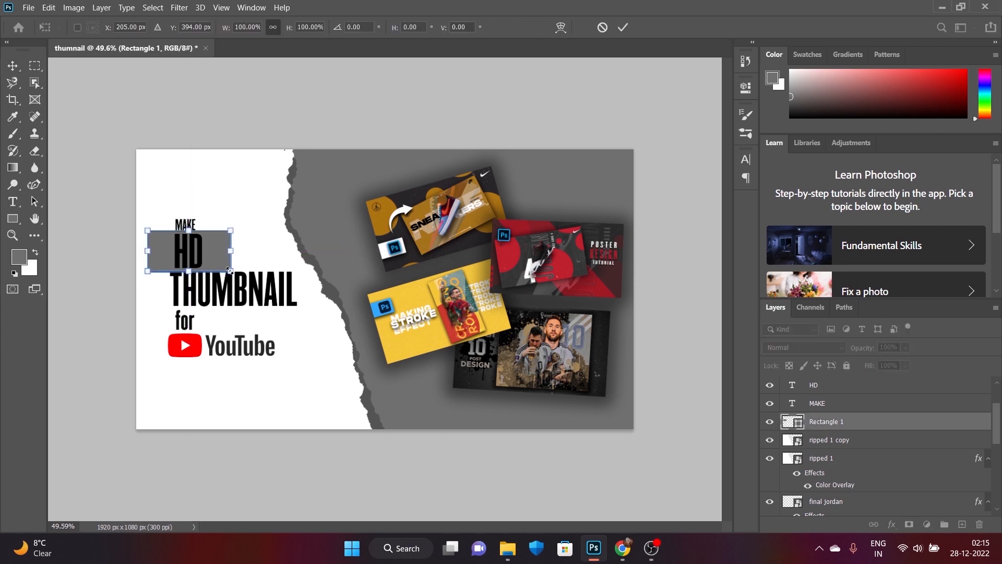
drag(231, 271, 225, 269)
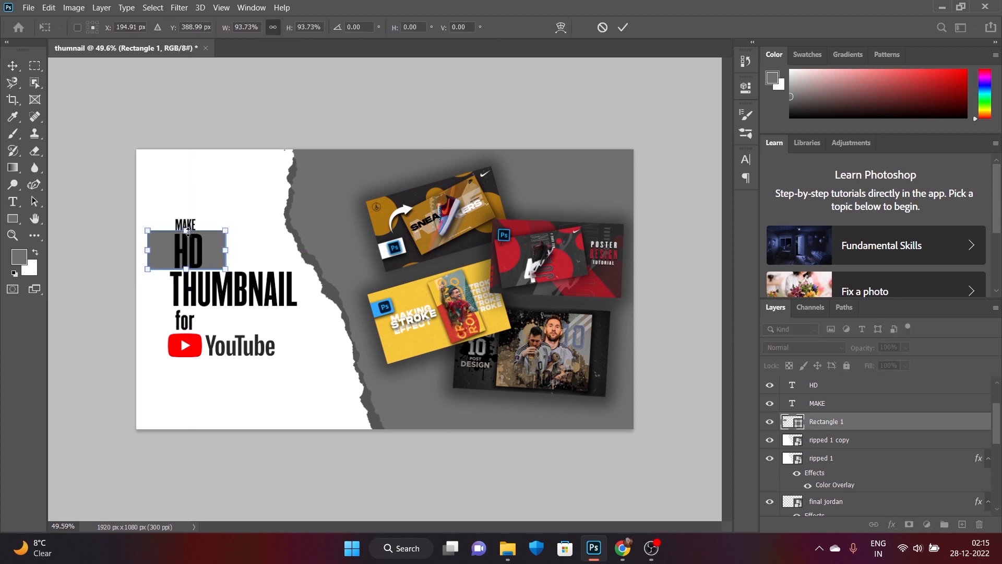
drag(188, 232, 188, 234)
drag(187, 269, 229, 253)
click(621, 27)
click(78, 127)
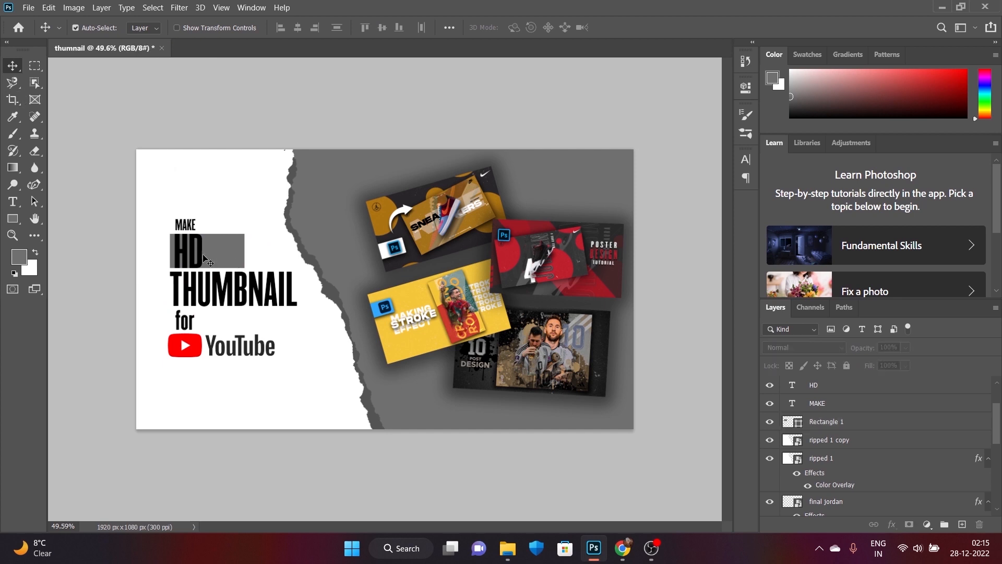
Change the HD text color to white (ffffff)
click(203, 255)
click(746, 159)
click(709, 234)
click(650, 223)
click(944, 216)
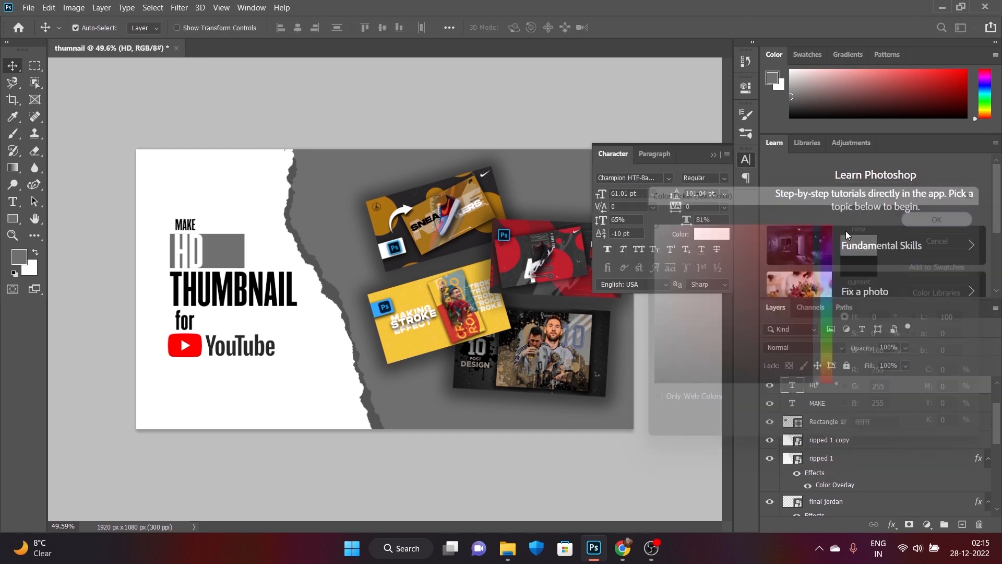
Duplicate the HD text layer and set the original HD layer's fill to 0%
key(ctrl+t)
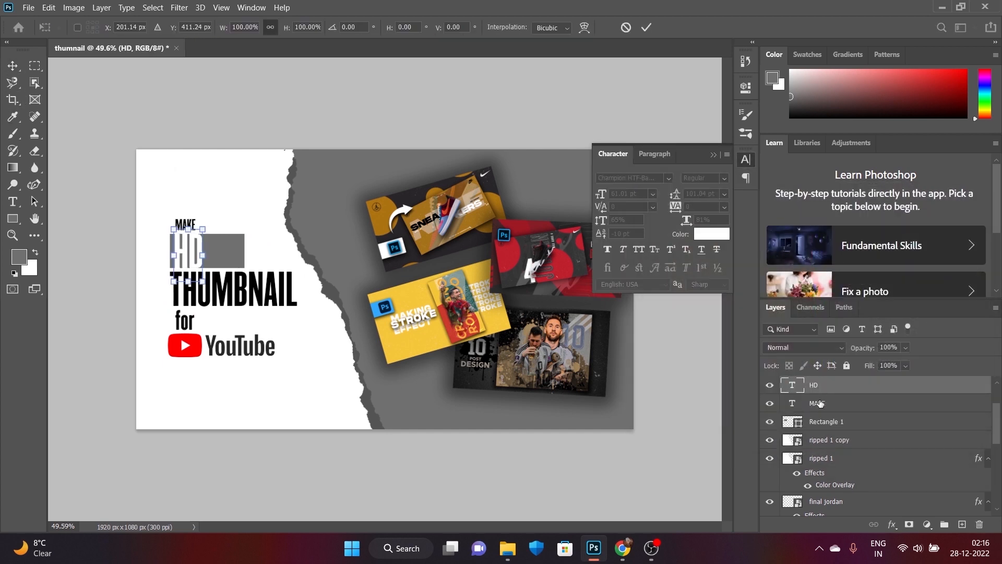
click(647, 28)
drag(818, 391, 962, 524)
Add a black 1 px inside stroke to the HD layer and move that layer above HD copy
click(892, 524)
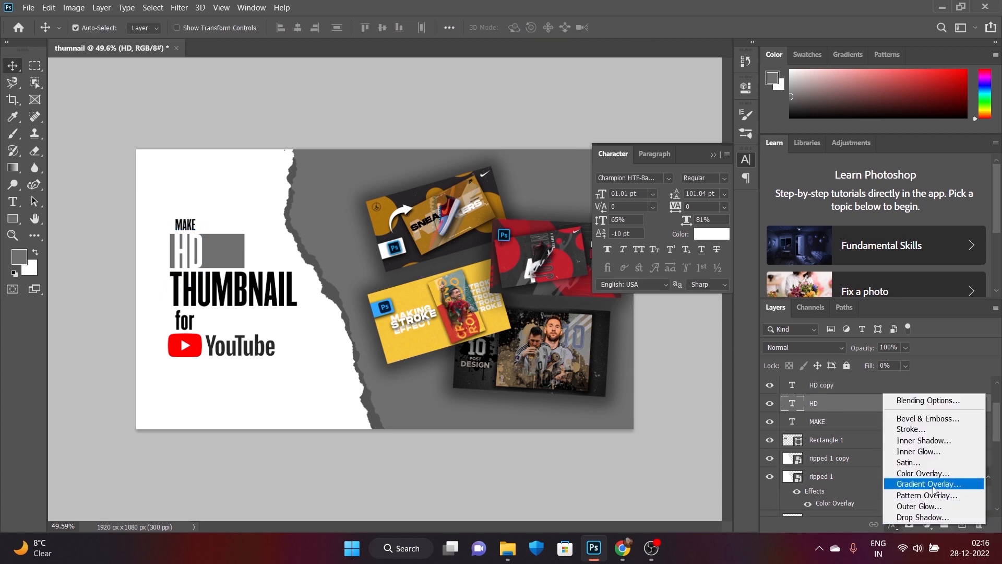
click(954, 431)
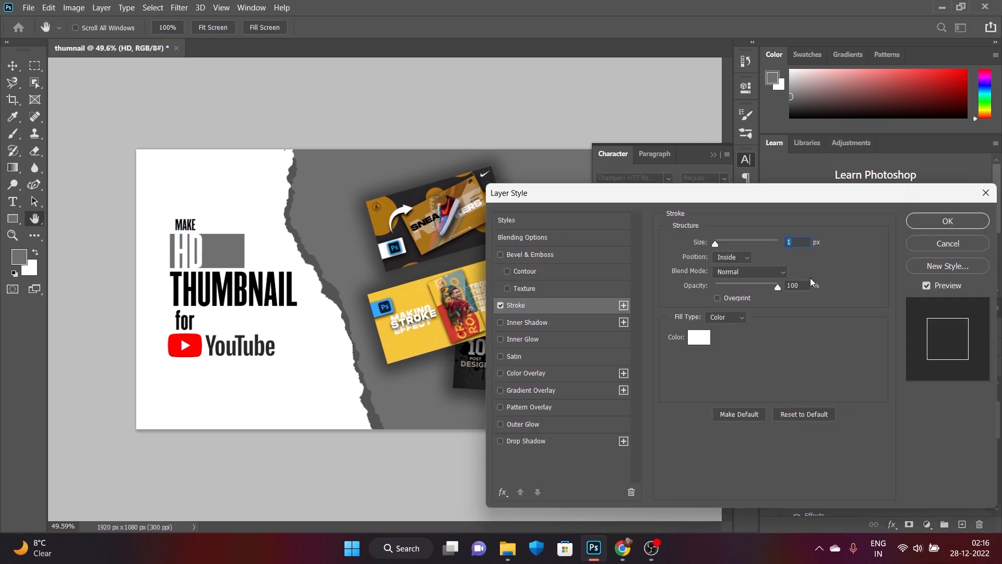
click(707, 333)
drag(694, 346, 649, 393)
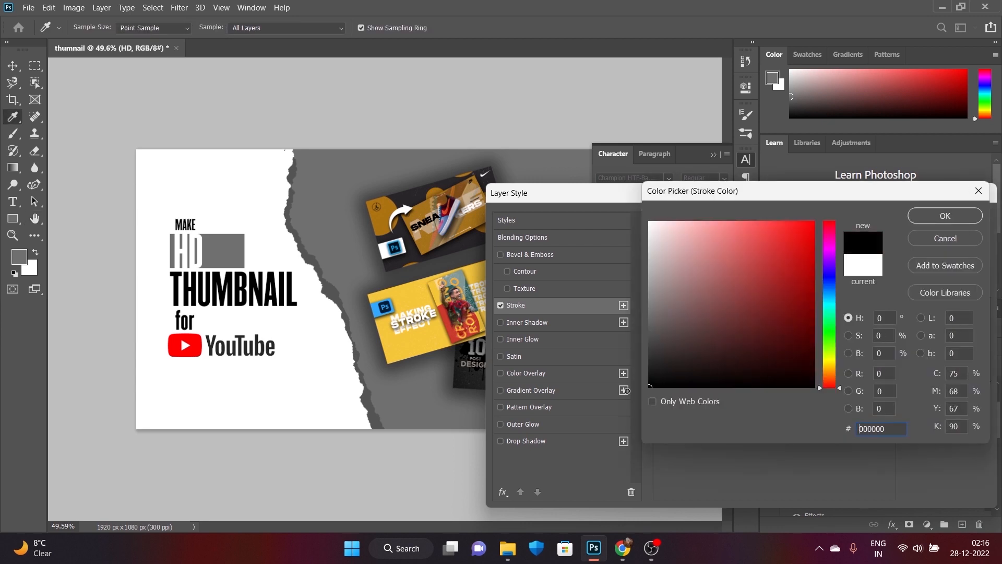
click(931, 219)
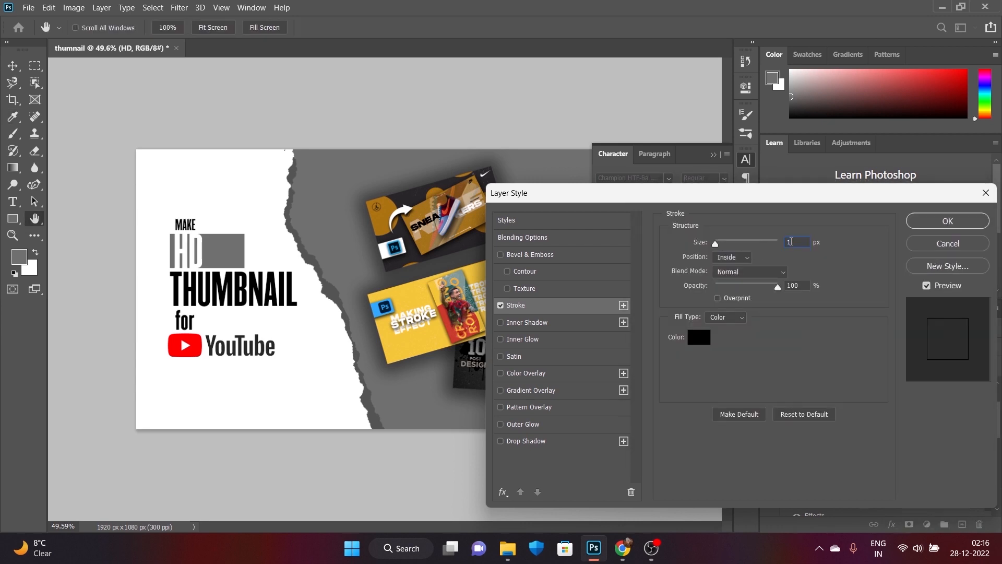
click(942, 220)
drag(829, 402, 829, 382)
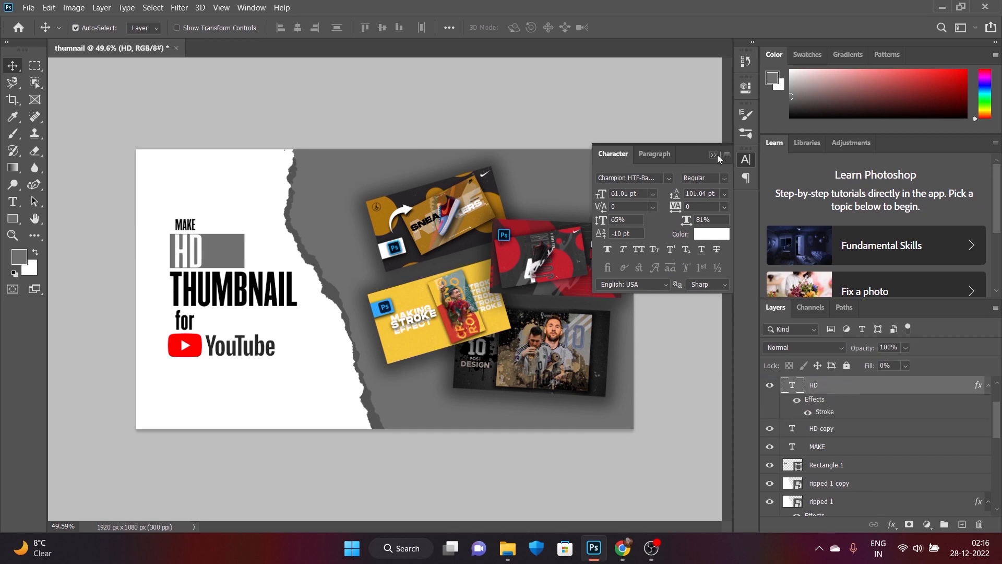
Add a drop shadow to the ripped 1 layer with 46% opacity, 4 px distance, 35% spread and 95 px size
click(716, 156)
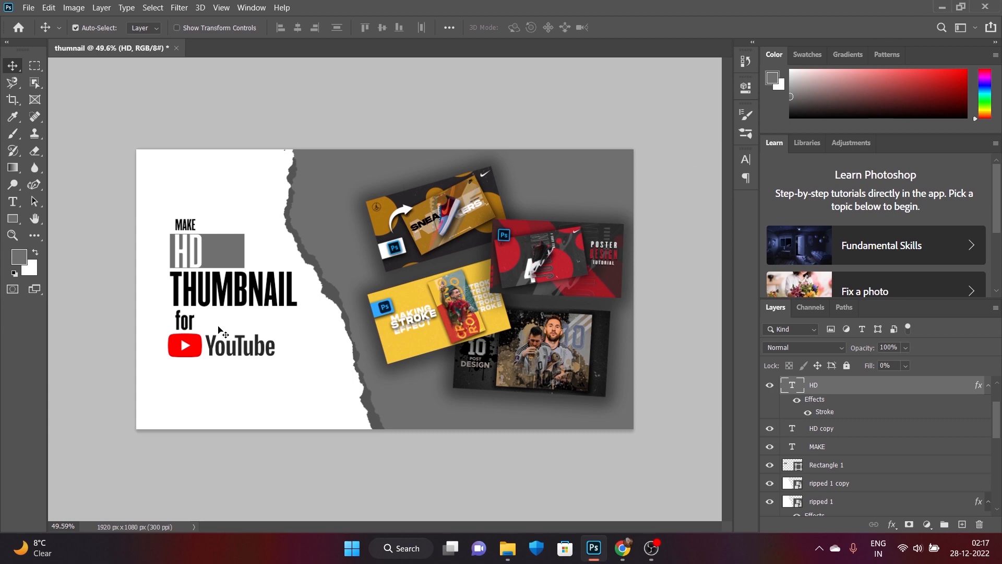
mouse_move(220, 329)
mouse_down()
mouse_move(230, 350)
mouse_move(256, 324)
mouse_move(229, 346)
mouse_up()
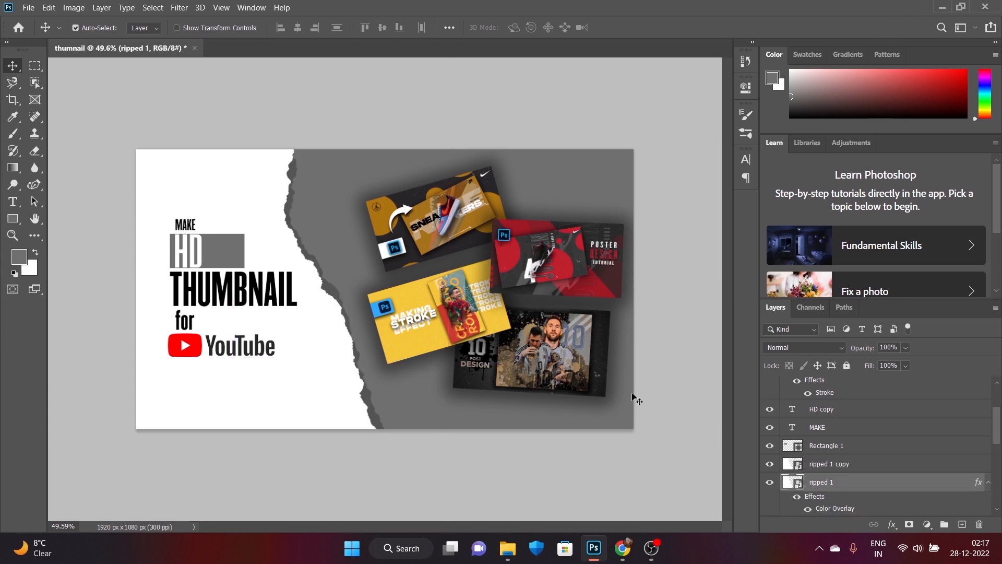
click(892, 524)
click(908, 522)
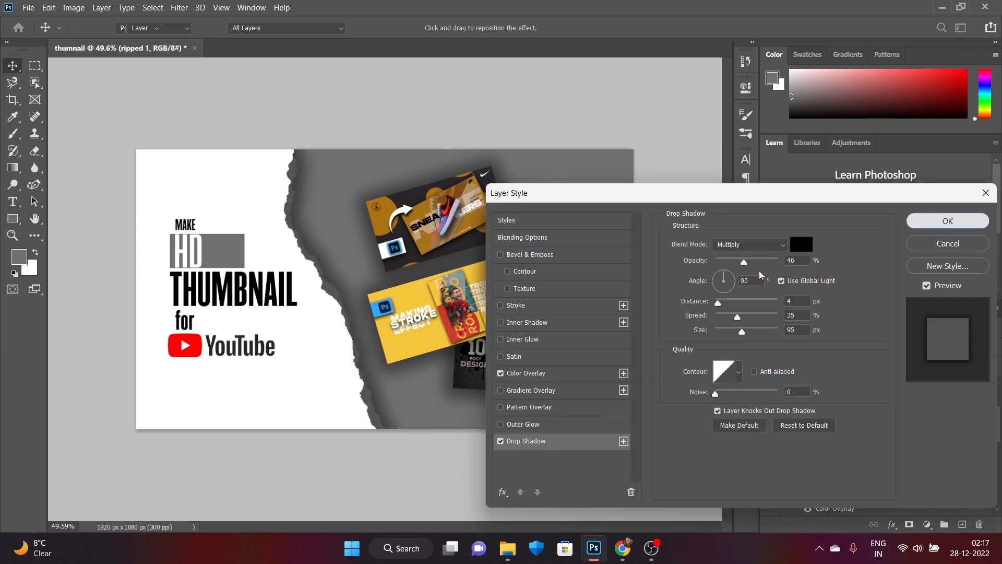
key(Return)
Give the ripped 1 copy layer a Multiply drop shadow with 46% opacity, 4 px distance, 35% spread and 95 px size
click(312, 327)
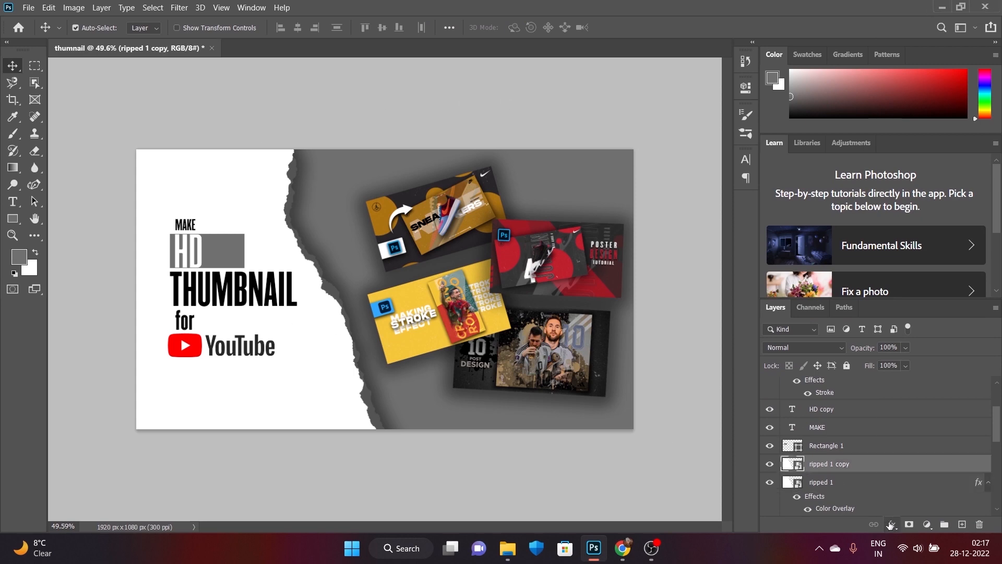
click(892, 524)
click(895, 516)
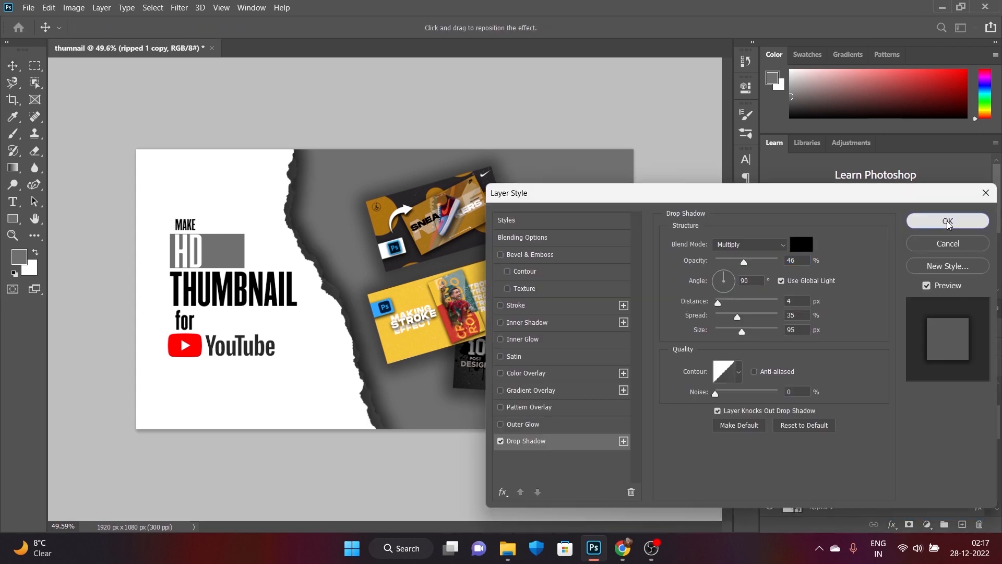
click(947, 221)
Delete the drop shadow effect from the ripped 1 layer, keeping its color overlay
scroll(887, 470, down, 2)
click(912, 509)
double_click(911, 509)
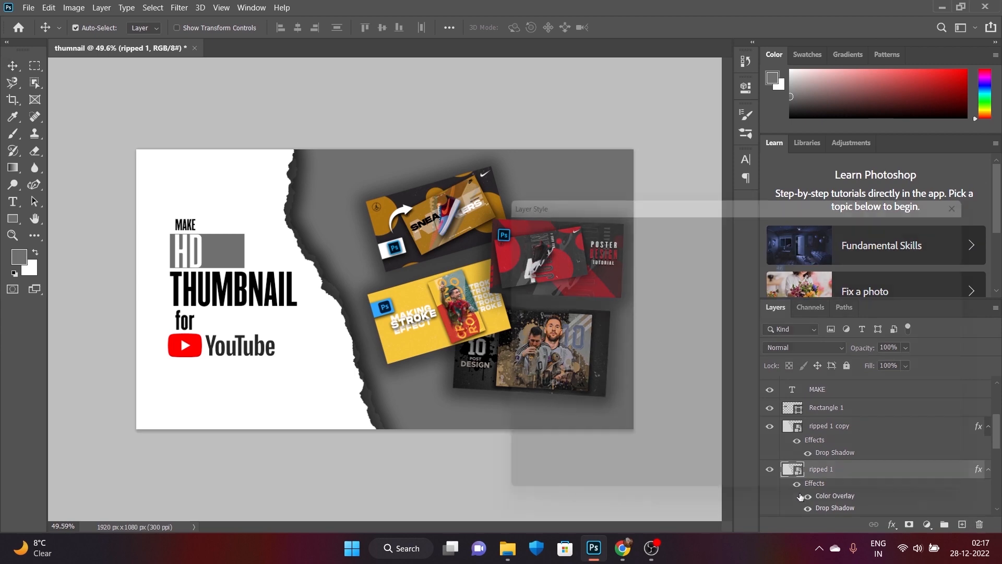
click(948, 244)
drag(888, 509, 979, 524)
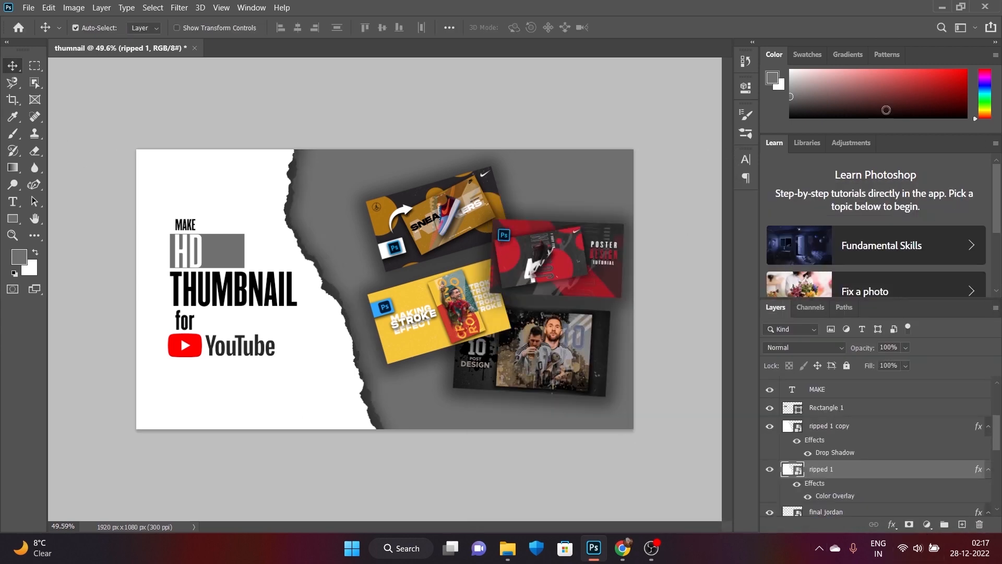
Add a white outer glow to the HD layer with 55% opacity, 0% spread, 13 px size, 100% range and 90% jitter
click(193, 260)
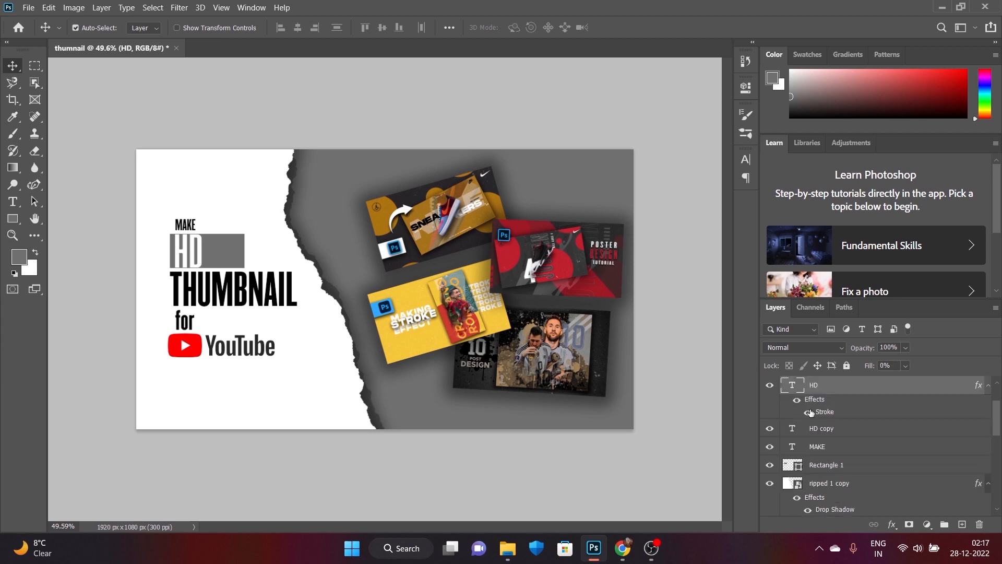
click(892, 524)
click(914, 509)
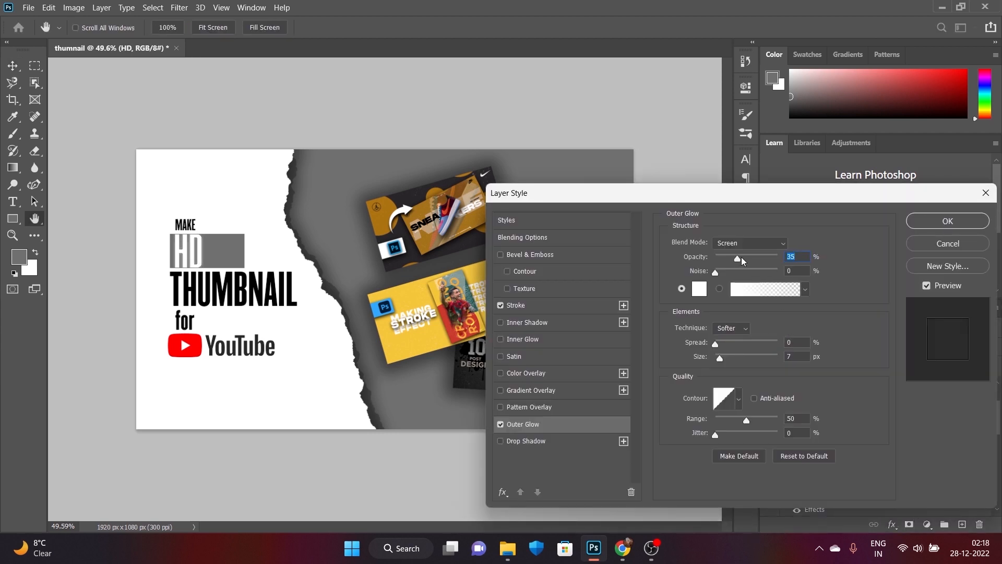
drag(737, 258, 728, 259)
click(716, 272)
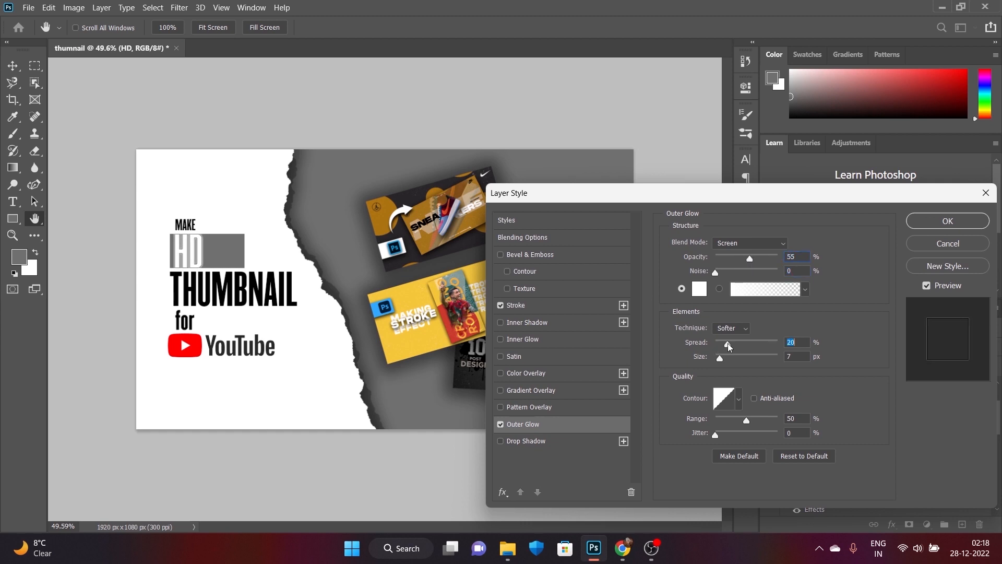
drag(719, 358, 721, 359)
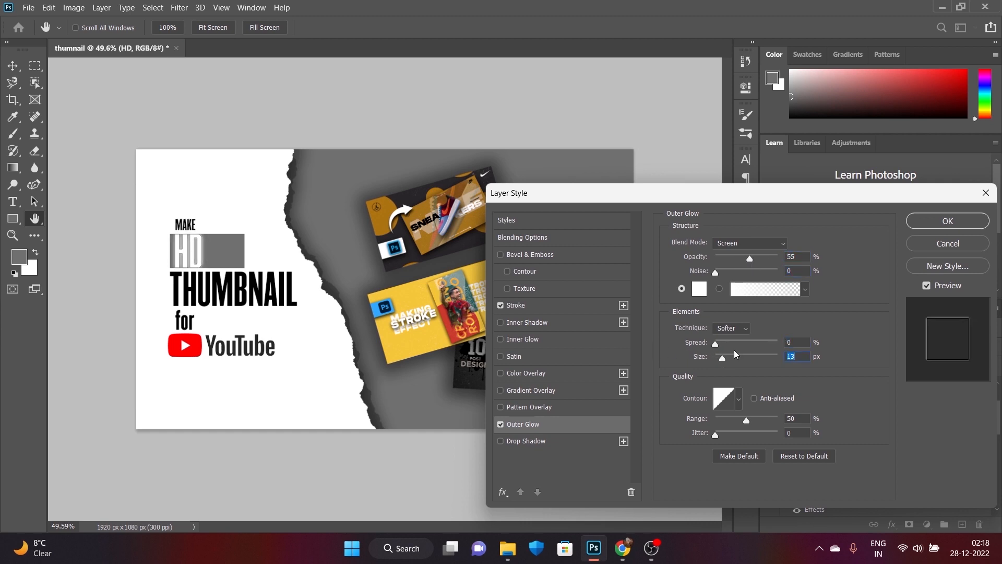
drag(758, 420, 778, 421)
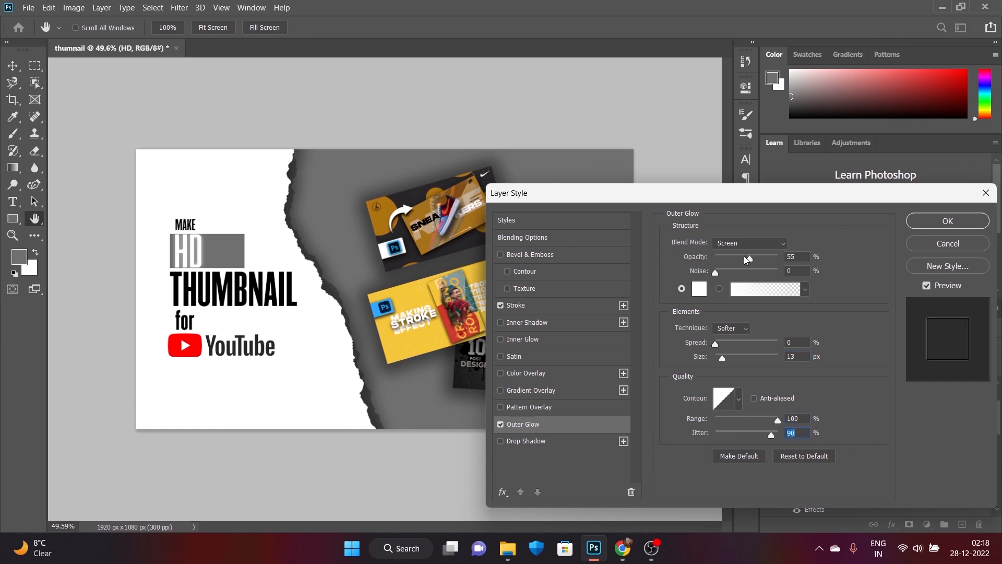
click(934, 224)
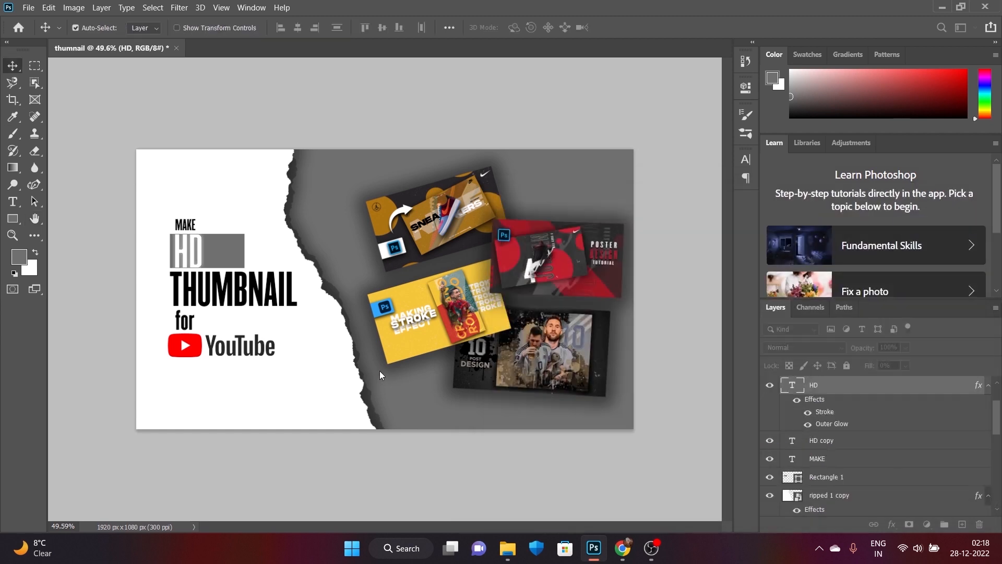
Enlarge the YouTube logo beneath the "for" text until it spans slightly wider than THUMBNAIL
click(234, 302)
key(ctrl+minus)
key(ctrl+plus)
drag(235, 350, 309, 365)
key(ctrl+t)
key(Return)
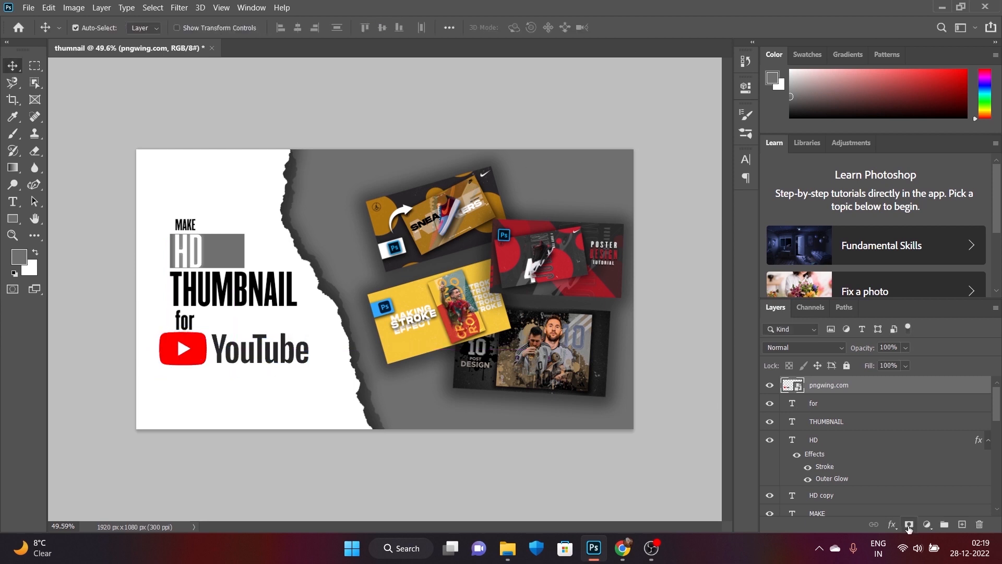
Add a black drop shadow to the YouTube logo with a 141° angle, 12 px distance, 0% spread and 16 px size
click(893, 524)
click(906, 525)
drag(744, 263, 726, 266)
drag(736, 319, 718, 316)
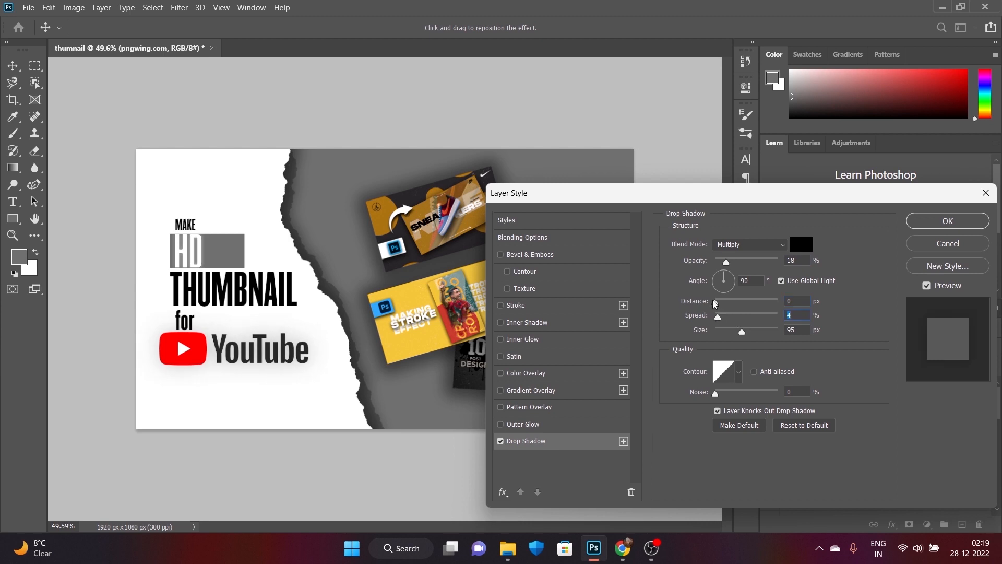
drag(726, 262, 769, 262)
mouse_move(717, 316)
mouse_down()
mouse_move(728, 332)
mouse_move(715, 318)
mouse_up()
drag(718, 304, 724, 307)
drag(292, 359, 297, 366)
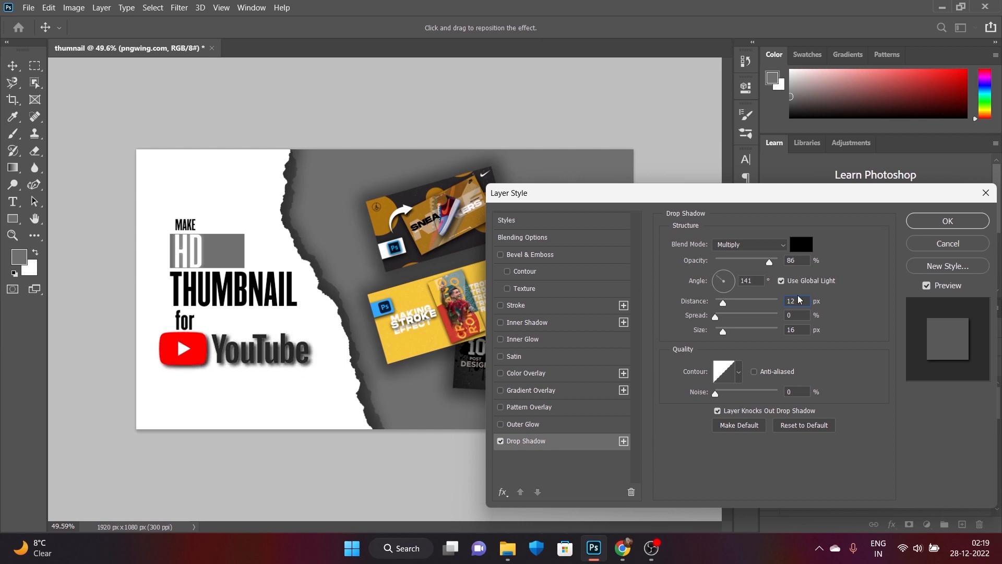
drag(765, 266, 745, 266)
click(947, 221)
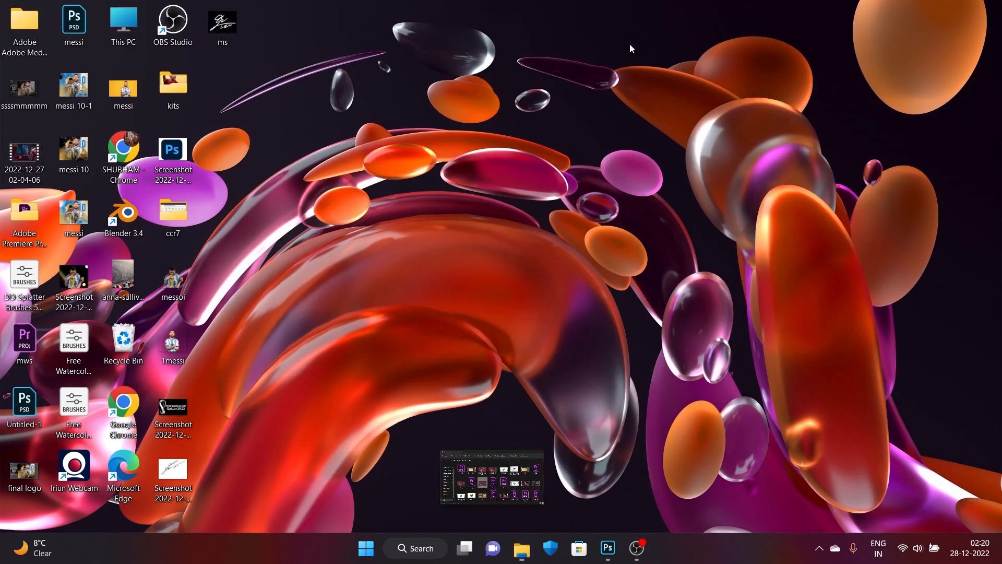
Place the Photoshop logo screenshot from the desktop into the thumbnail document, above the red poster in the collage
drag(172, 151, 248, 215)
key(alt+Tab)
key(alt+Tab)
key(alt+Tab)
key(alt+Tab)
key(alt+Tab)
key(alt+Tab)
drag(559, 430, 555, 187)
key(Return)
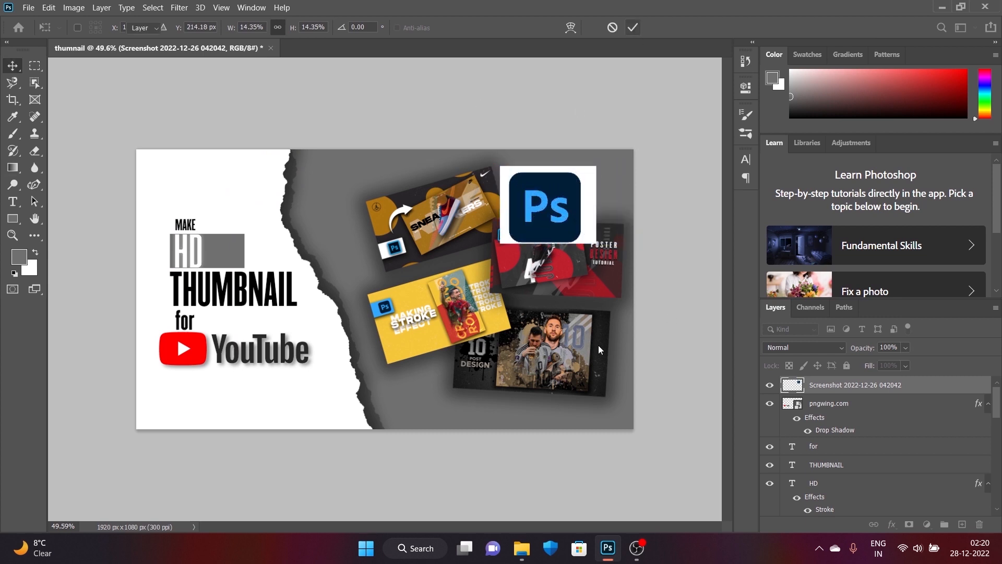
Extract the Ps logo from its white background onto its own layer with Object Selection and delete the placed screenshot layer
click(34, 83)
click(79, 82)
drag(506, 171, 594, 244)
key(ctrl+j)
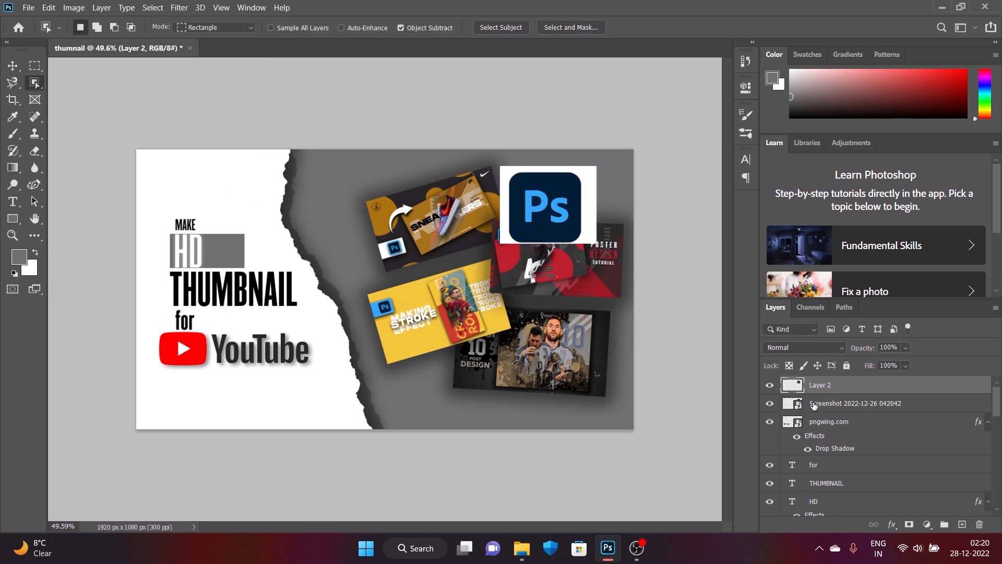
click(815, 405)
key(Delete)
Move the Ps logo to the canvas's upper-left corner above MAKE and scale it to about 60%
key(v)
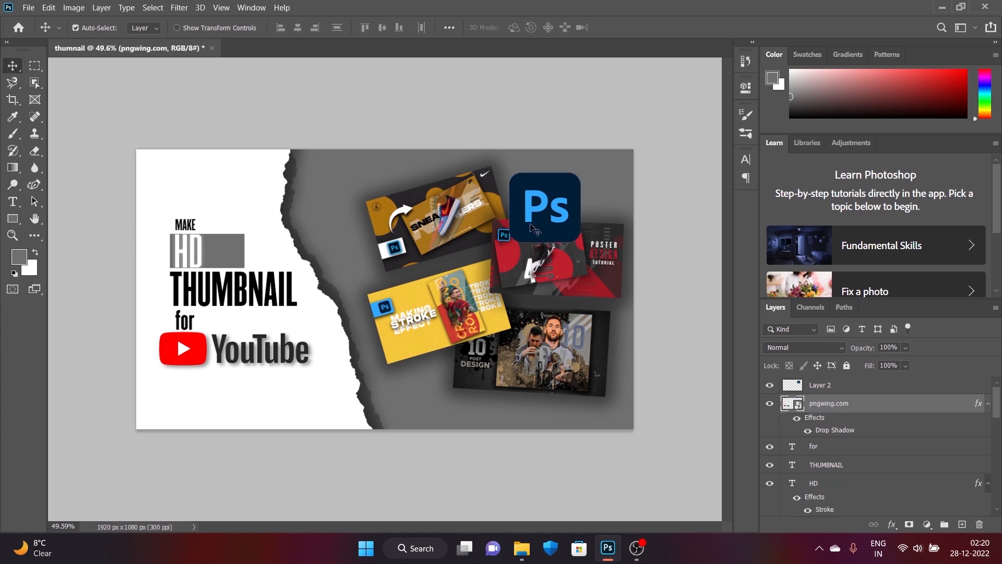
drag(573, 230, 171, 182)
key(ctrl+t)
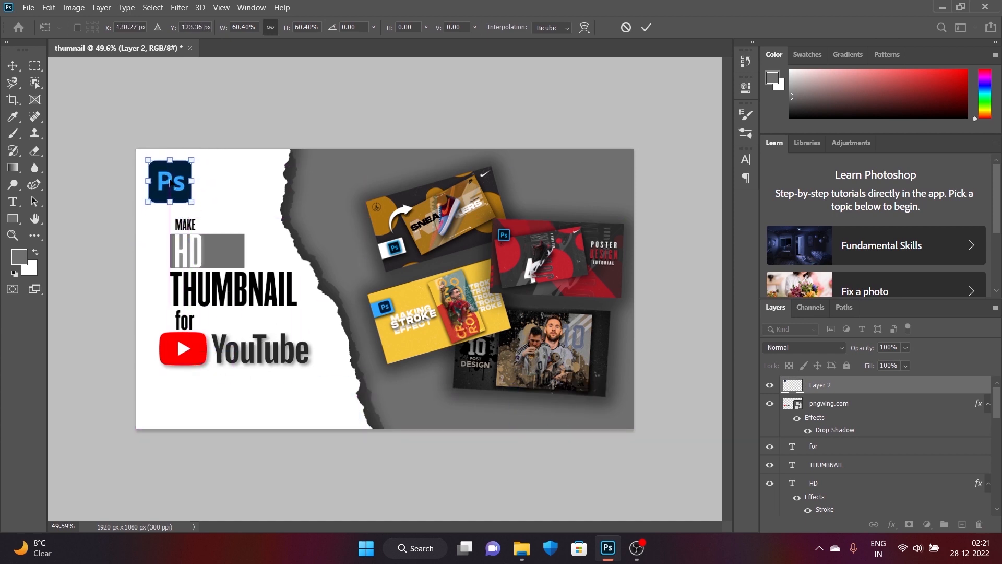
key(Return)
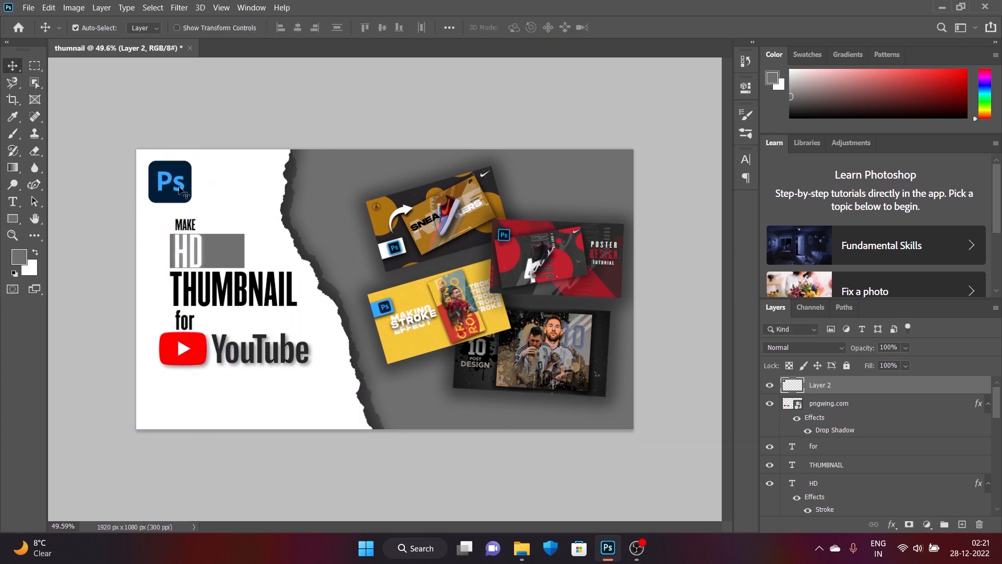
Draw a rounded rectangle about 220 x 177 px with a 10 px radius over the Ps logo and move its layer below Layer 2
click(12, 218)
right_click(13, 218)
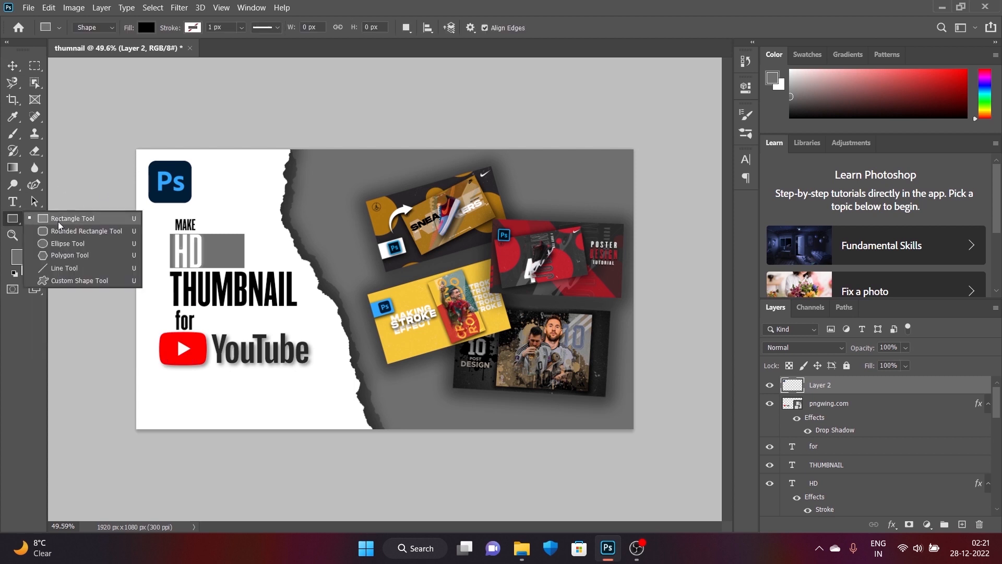
click(57, 217)
drag(136, 161, 193, 204)
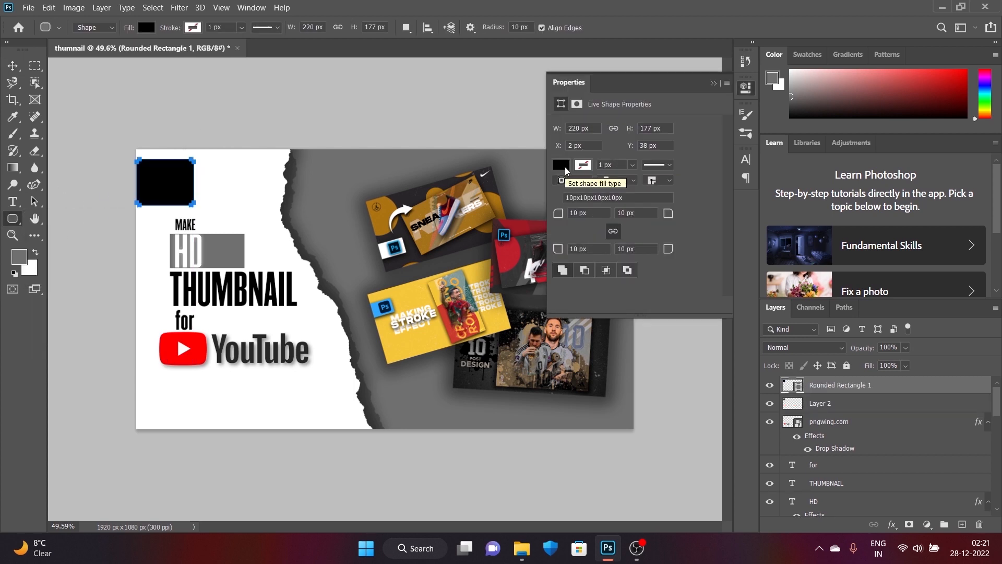
key(v)
drag(847, 392, 846, 414)
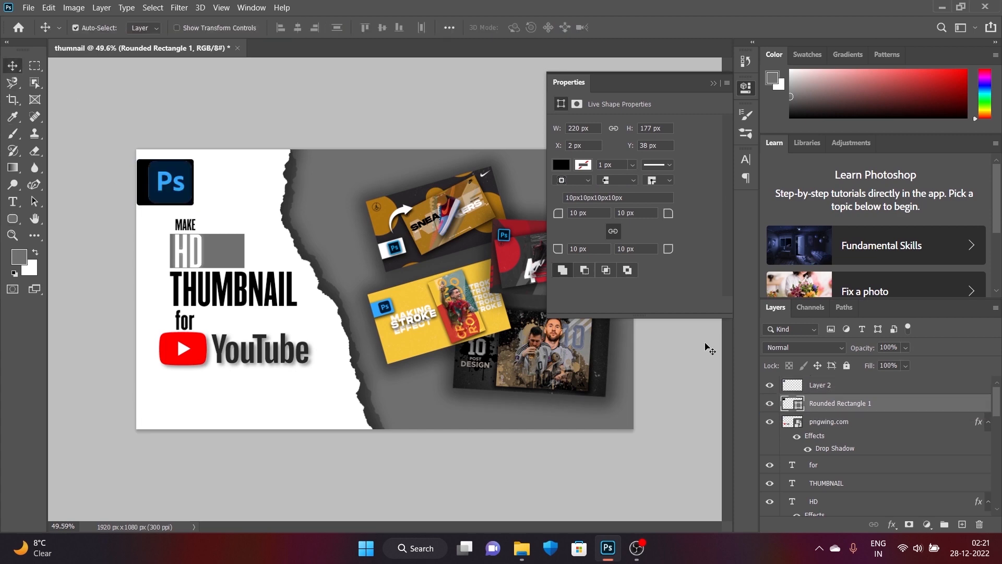
Sample the light blue of the Ps logo and apply it as the rounded rectangle's fill
click(18, 257)
click(161, 182)
click(959, 211)
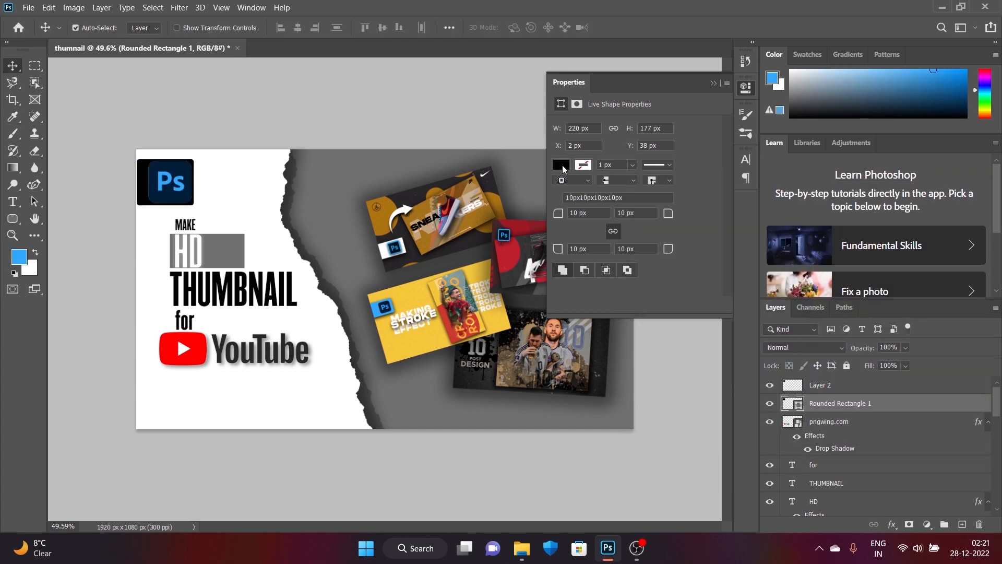
click(562, 165)
click(562, 234)
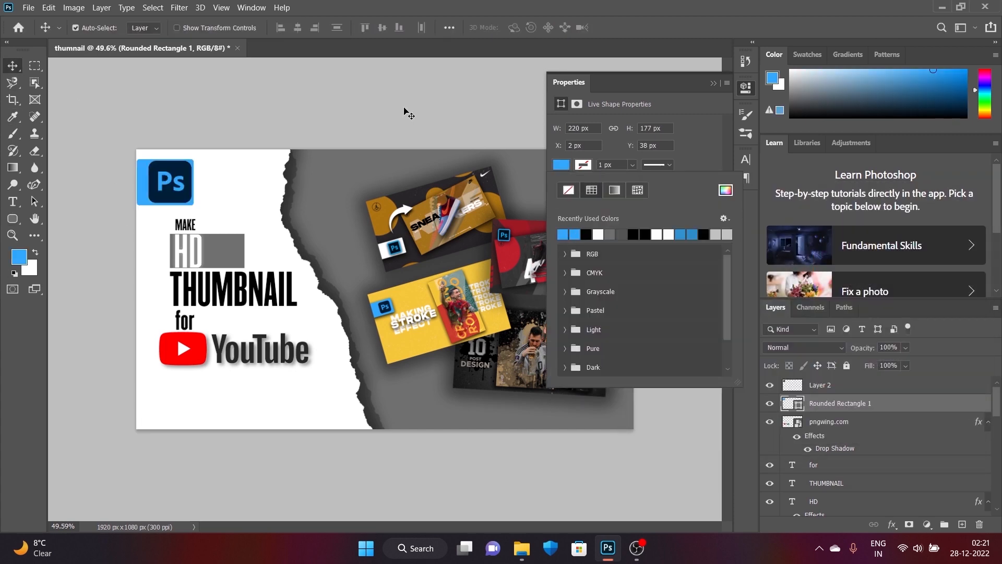
click(713, 83)
Widen the blue rounded rectangle to about 248 px so that it extends past the canvas's left edge
drag(145, 186, 133, 185)
key(ctrl+t)
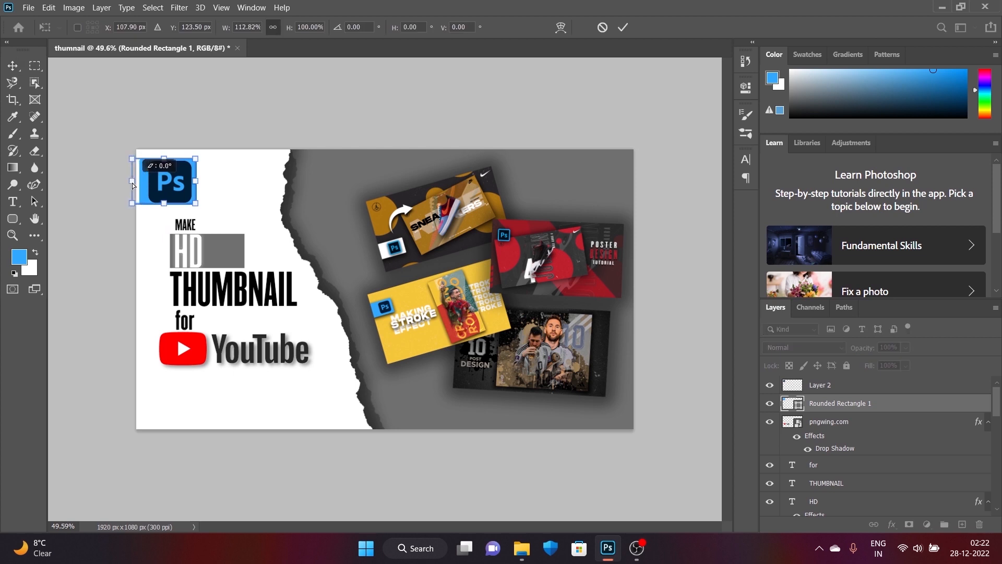
key(Return)
Set all four corner radii of the blue rounded rectangle to 43 px
click(748, 159)
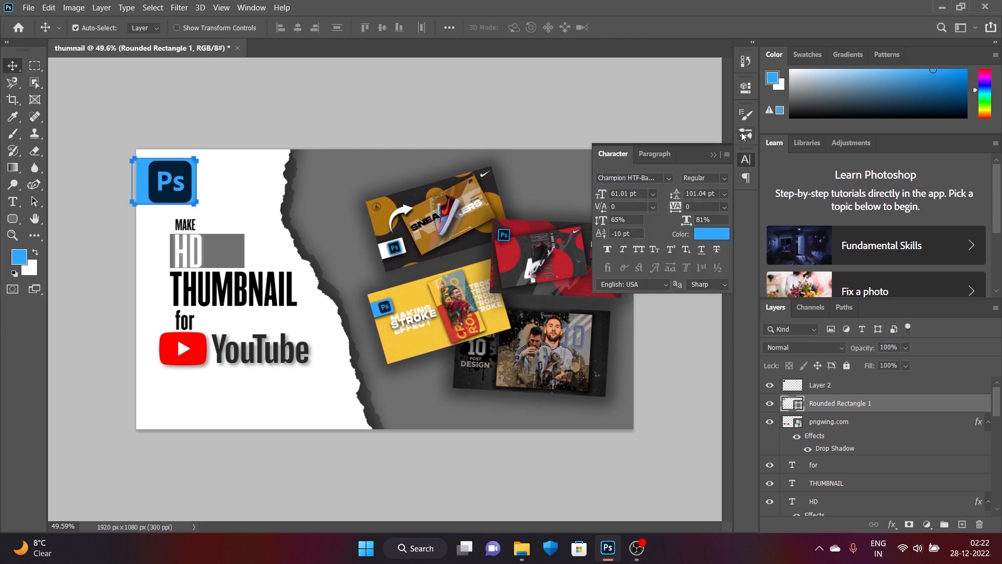
click(746, 87)
drag(550, 217, 570, 220)
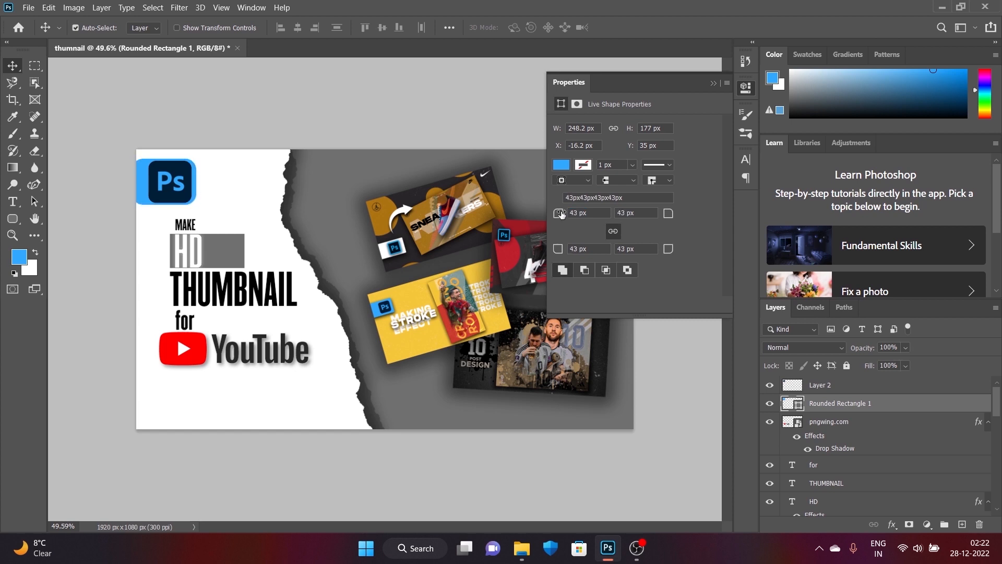
click(713, 83)
Stretch the blue rectangle farther past the canvas's left edge and pull its right edge in closer to the Ps logo
key(ctrl+t)
drag(133, 181, 121, 181)
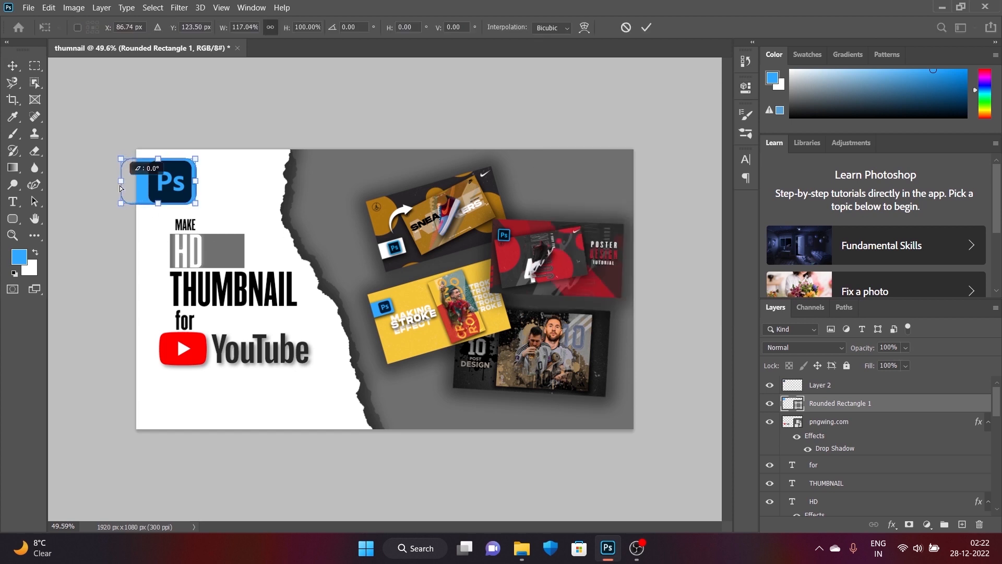
drag(195, 182, 192, 183)
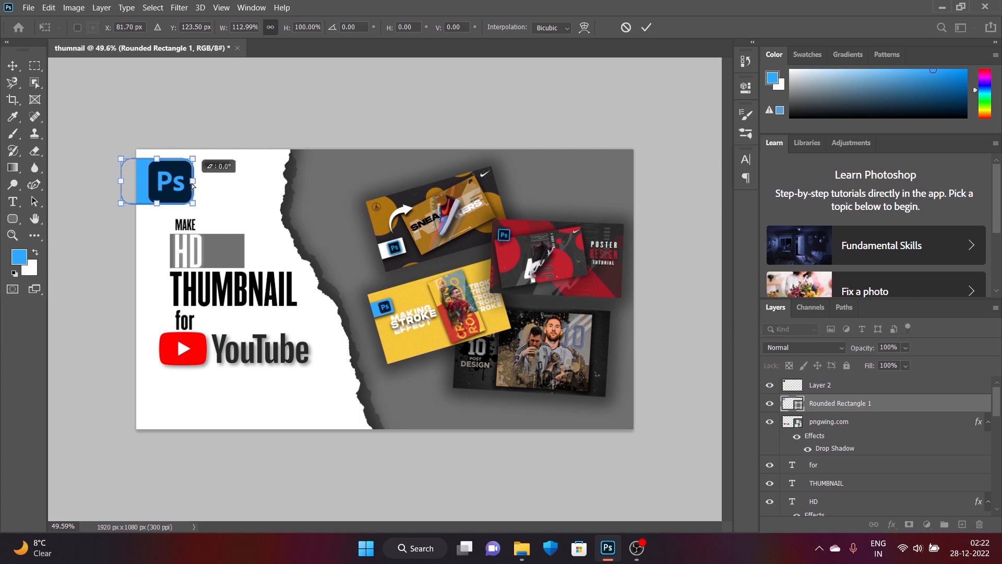
click(644, 29)
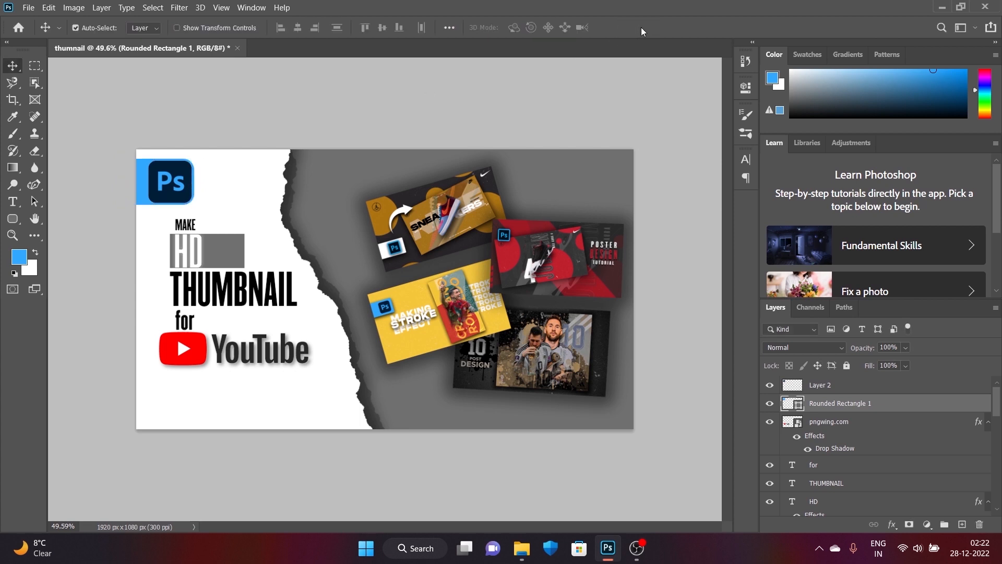
Scale the Ps logo down to about 92% and center it vertically on the blue rectangle
click(177, 180)
key(ctrl+t)
drag(191, 202, 185, 193)
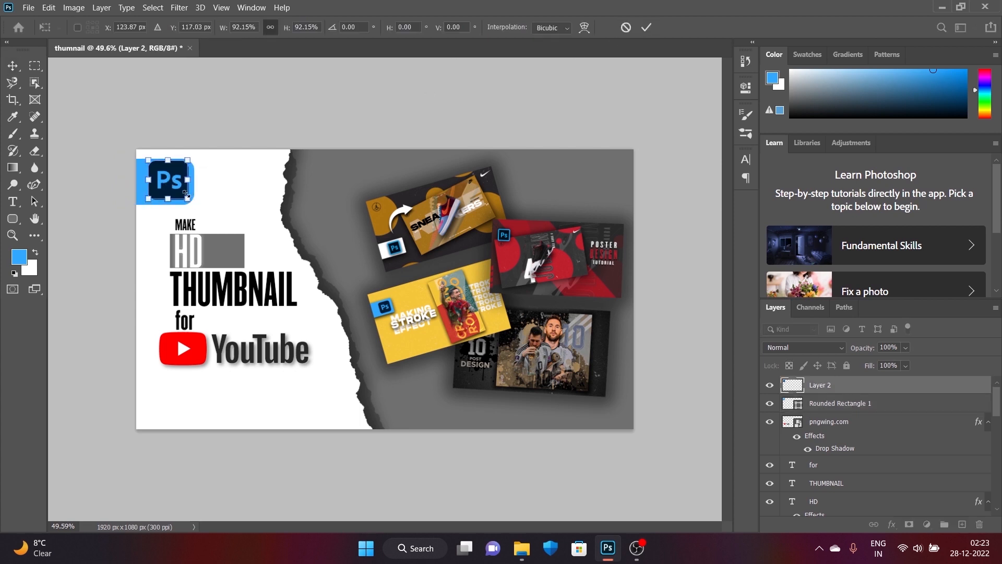
key(Return)
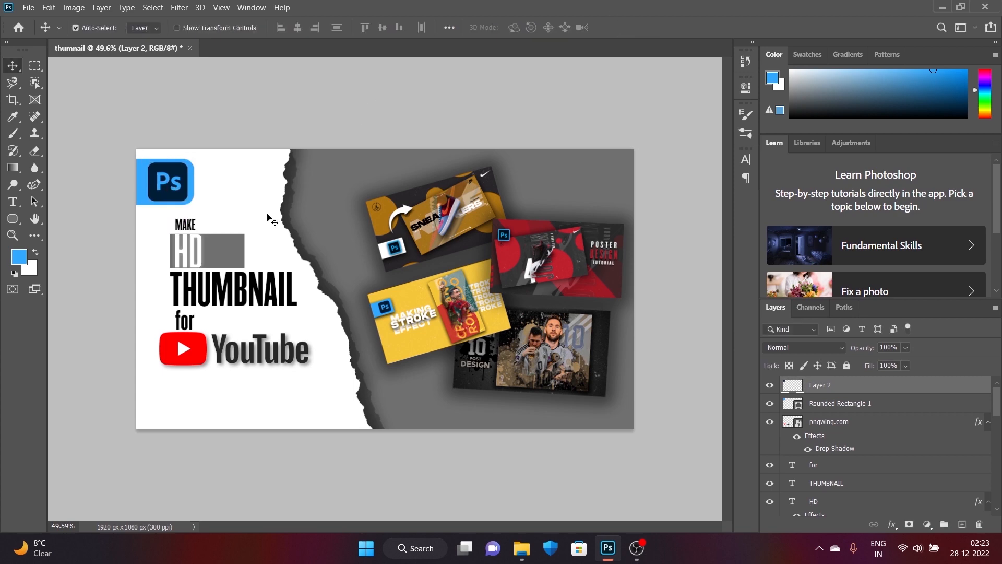
Add a Multiply drop shadow to the blue rounded rectangle with 44% opacity, 12 px distance and 16 px size
click(835, 403)
click(892, 524)
click(910, 538)
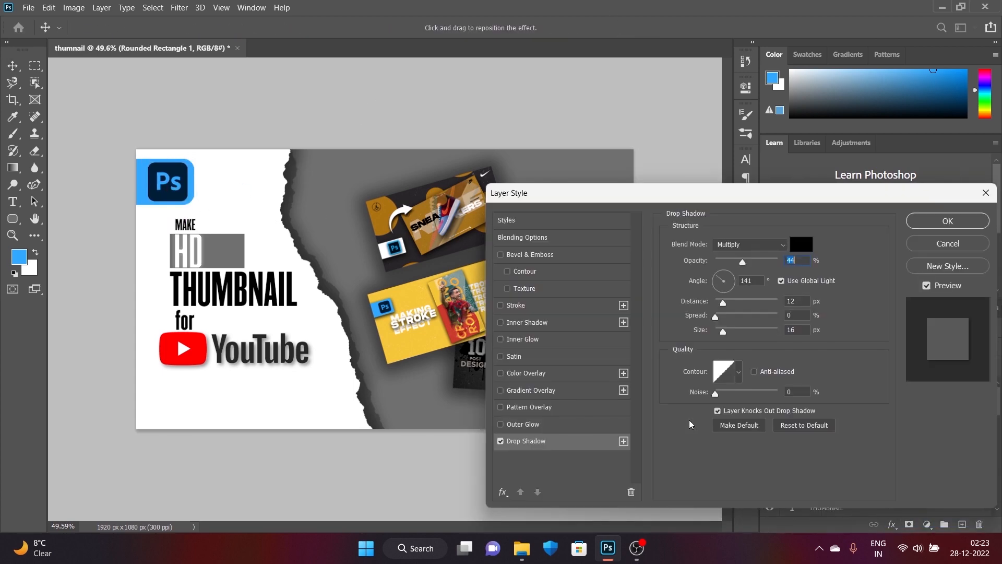
key(Return)
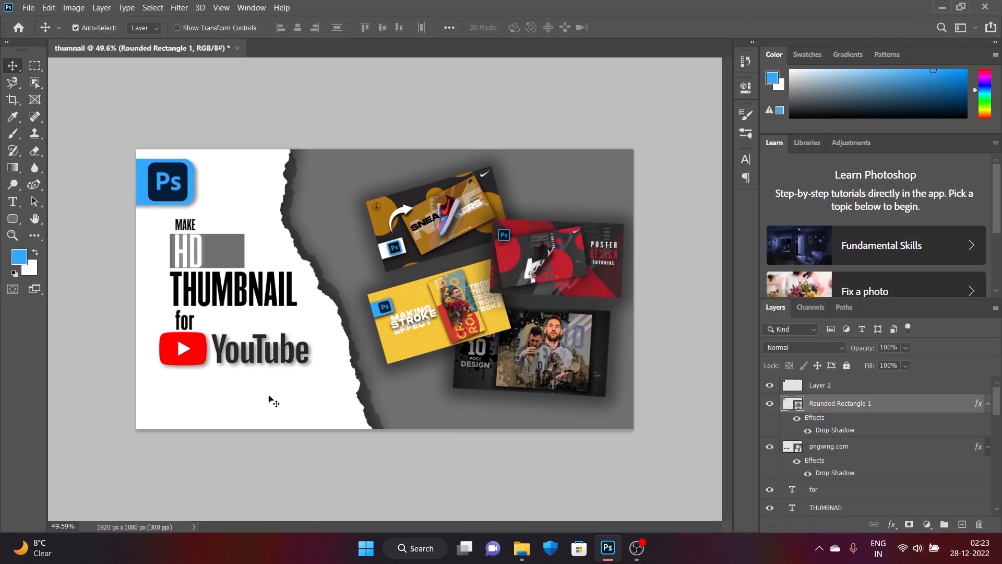
Duplicate the YouTube logo after shifting it slightly right, and strip the original's drop shadow and reduce its fill to 0%
drag(196, 356, 205, 357)
key(ctrl+j)
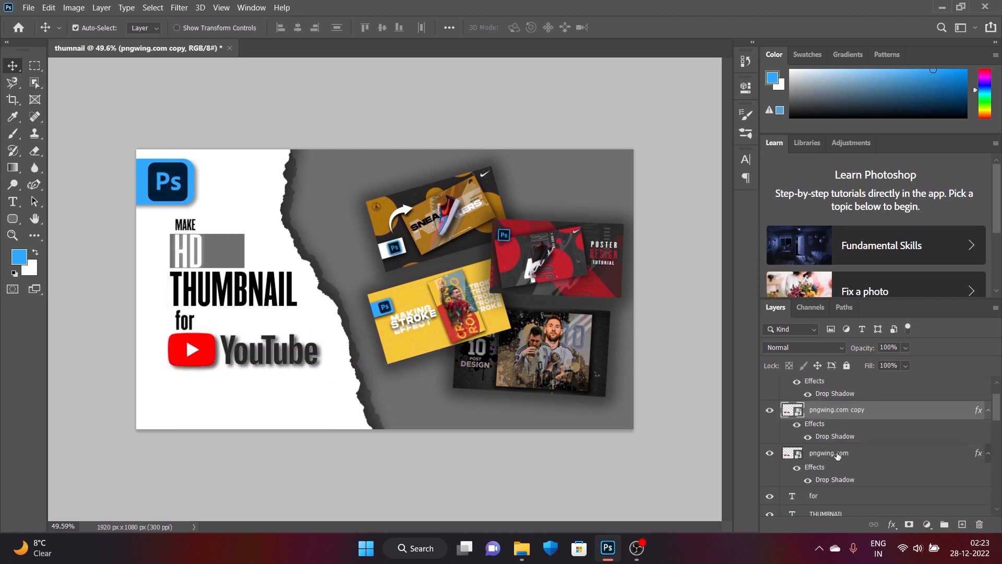
drag(839, 464, 980, 524)
click(818, 453)
click(906, 365)
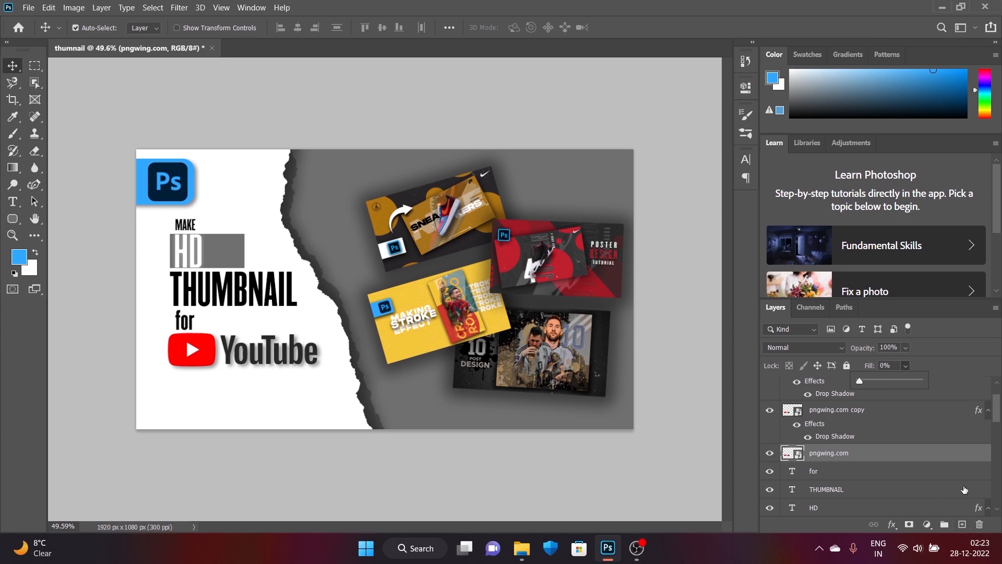
Outline the unfilled lower YouTube logo with a 1 px black stroke
click(892, 524)
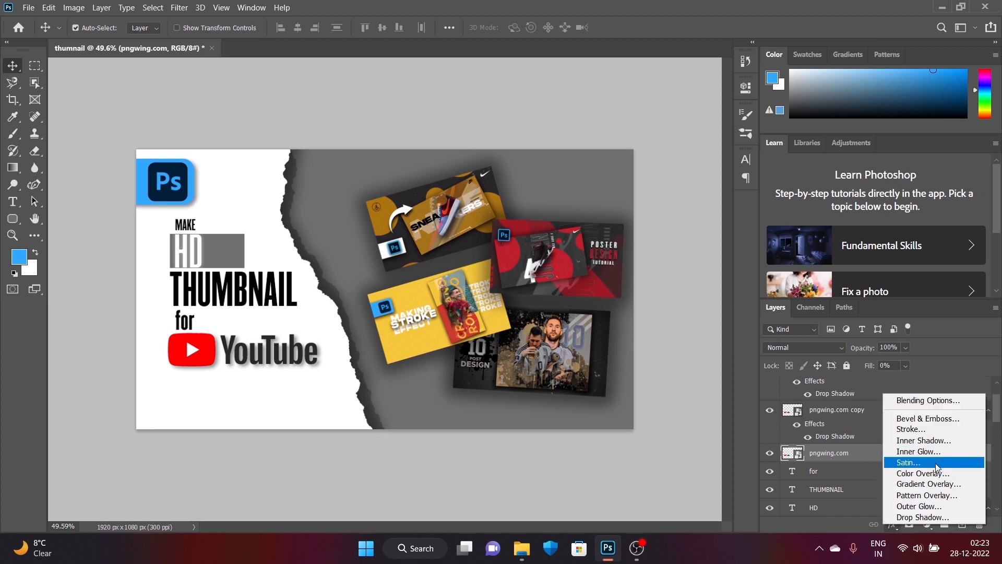
click(900, 433)
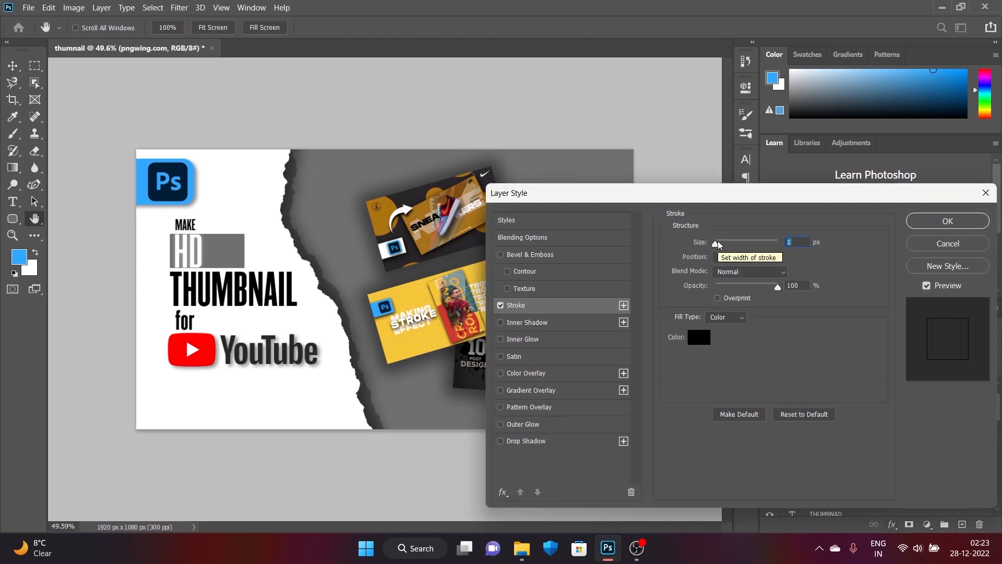
click(950, 221)
Offset the filled YouTube logo copy slightly up and to the left of the outlined one
drag(296, 357, 255, 343)
scroll(255, 362, up, 6)
scroll(247, 350, up, 5)
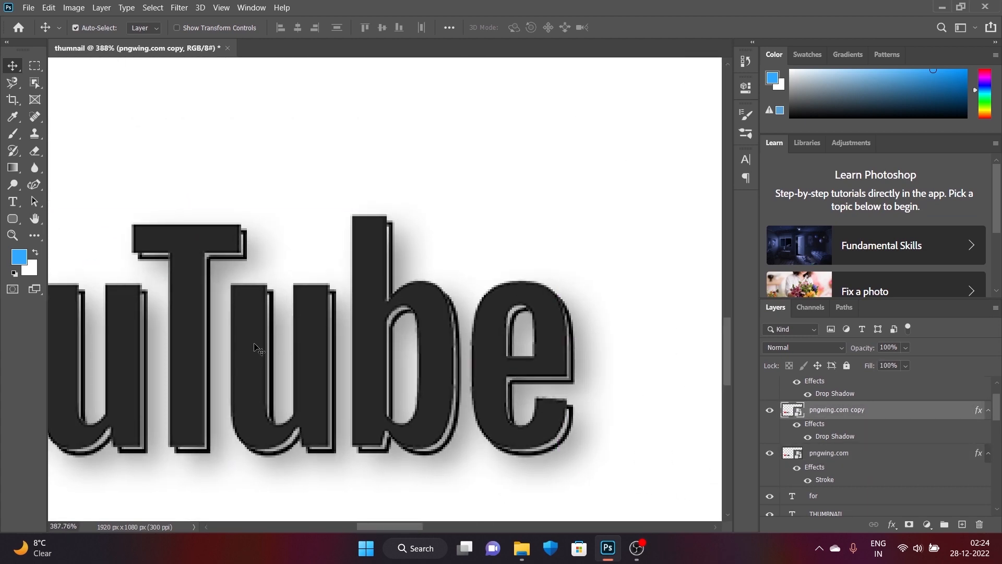
scroll(254, 344, down, 9)
scroll(397, 249, down, 3)
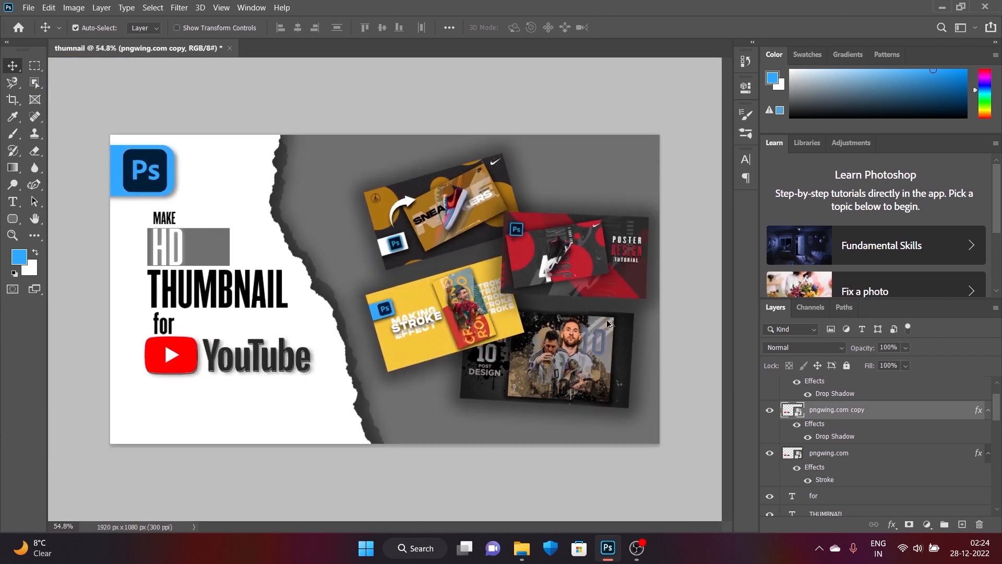
Frame the red poster design thumbnail with an 8 px white inside stroke
scroll(588, 327, up, 4)
scroll(616, 313, down, 3)
click(621, 272)
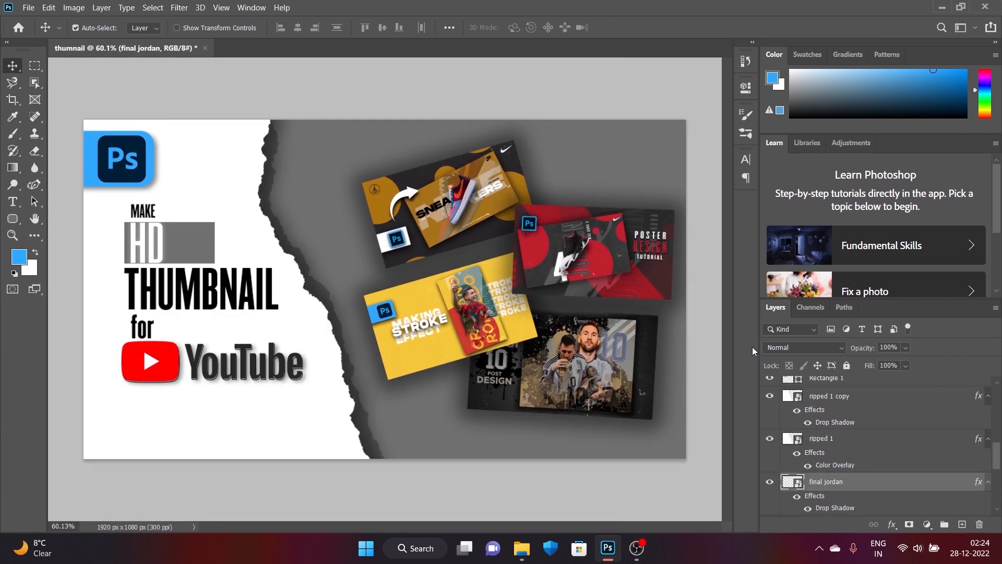
click(892, 524)
click(911, 444)
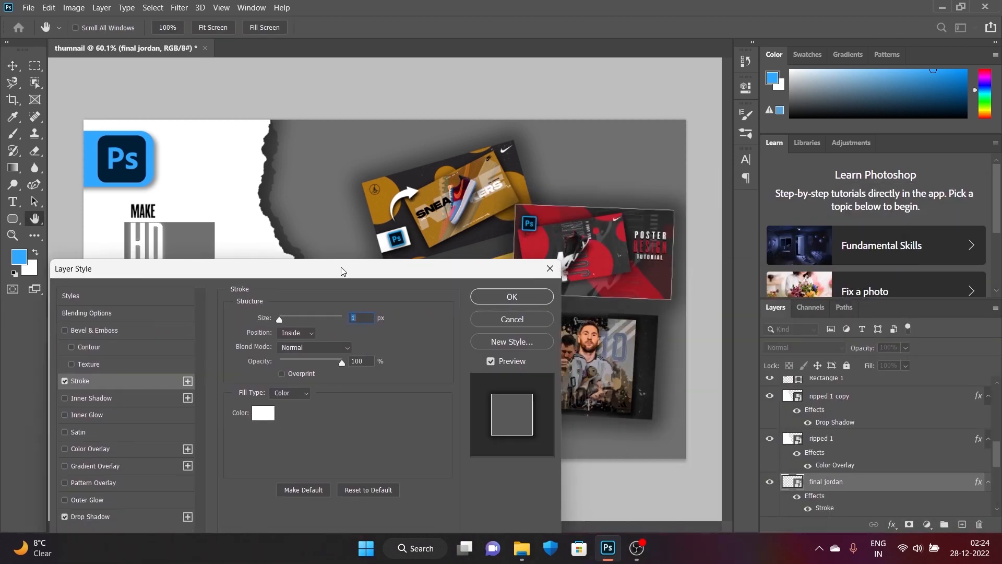
drag(342, 271, 268, 188)
drag(206, 237, 210, 238)
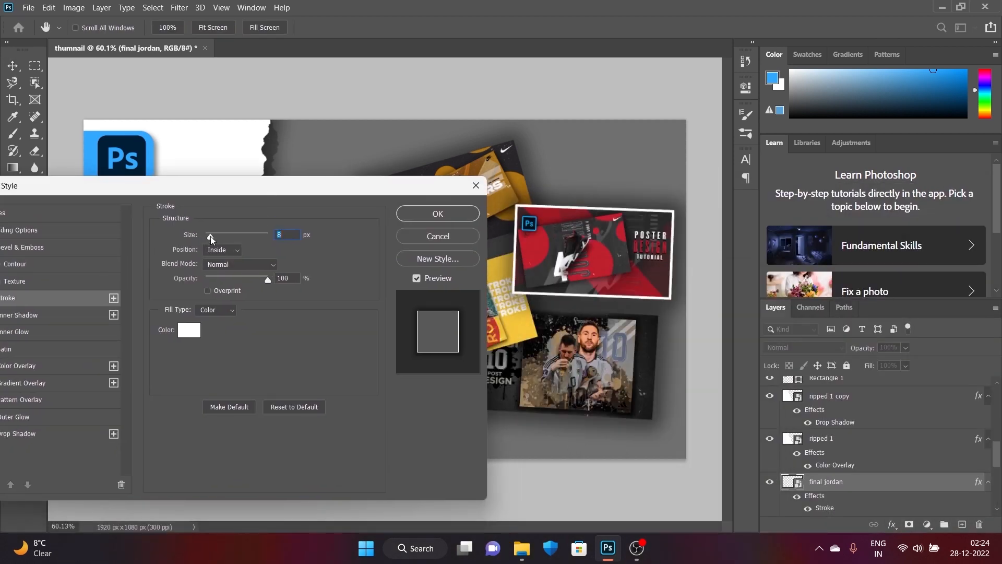
click(417, 216)
Give the sneakers thumbnail the same white inside stroke as the red poster thumbnail
click(420, 218)
click(892, 524)
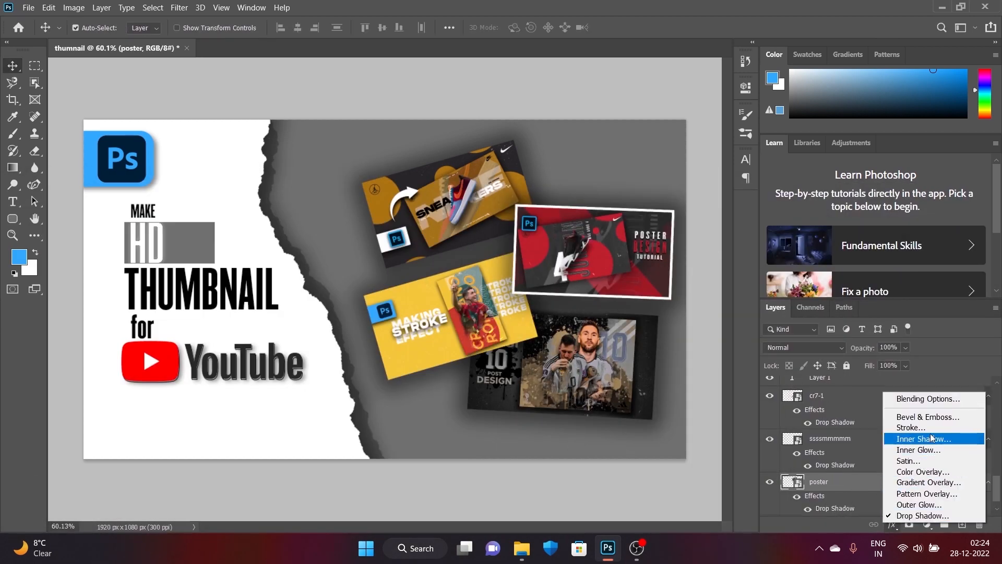
click(911, 441)
click(467, 214)
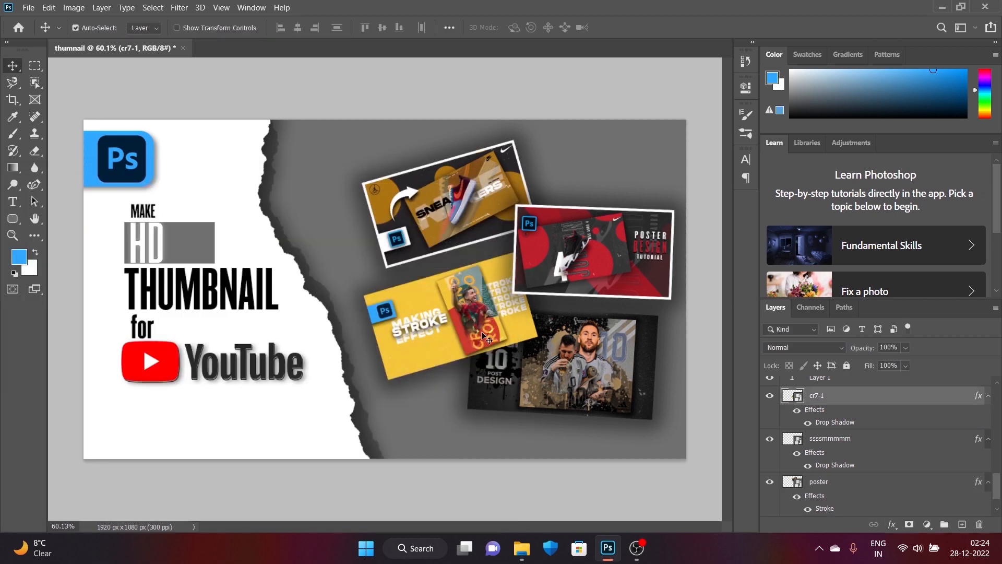
Add an 8 px white inside stroke to the yellow stroke-effect thumbnail
click(835, 395)
click(892, 524)
click(924, 429)
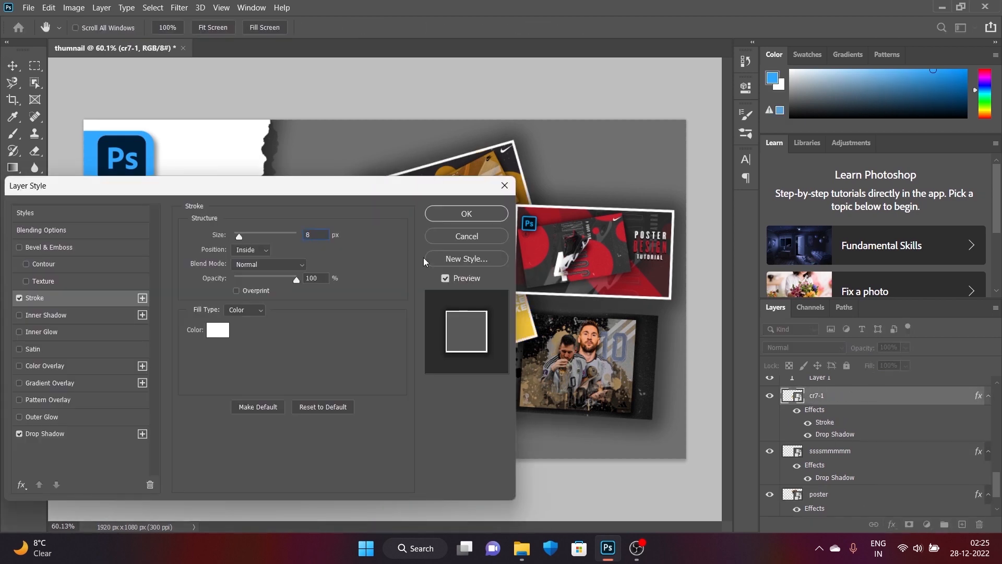
click(483, 216)
Add an 8 px white inside stroke to the Messi thumbnail and nudge the yellow thumbnail slightly up and left
click(835, 450)
click(893, 524)
click(912, 425)
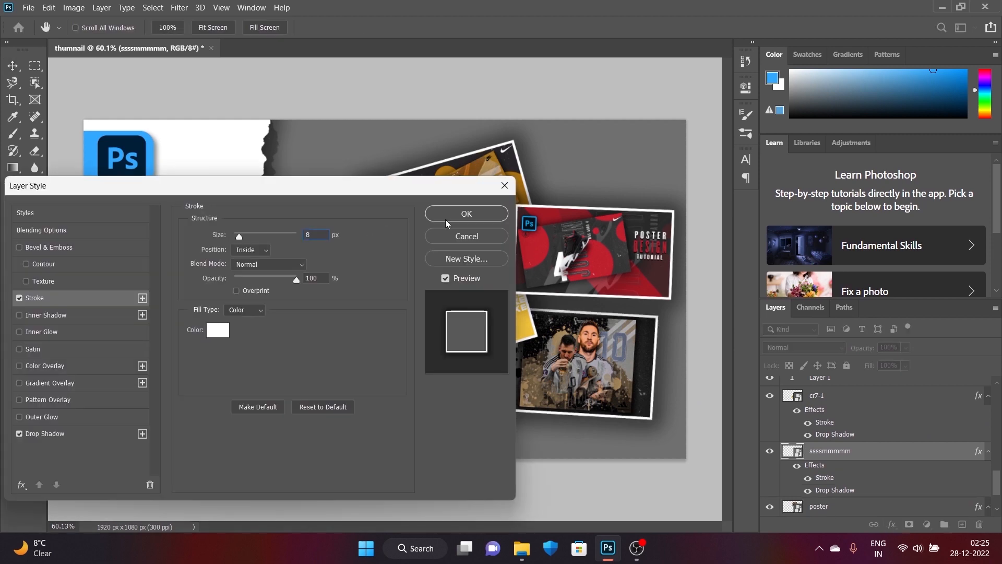
click(466, 213)
drag(497, 288, 494, 283)
Place the Free-Simple-Curved-arrow-Vector image on the canvas and scale it down to about 38%
click(636, 548)
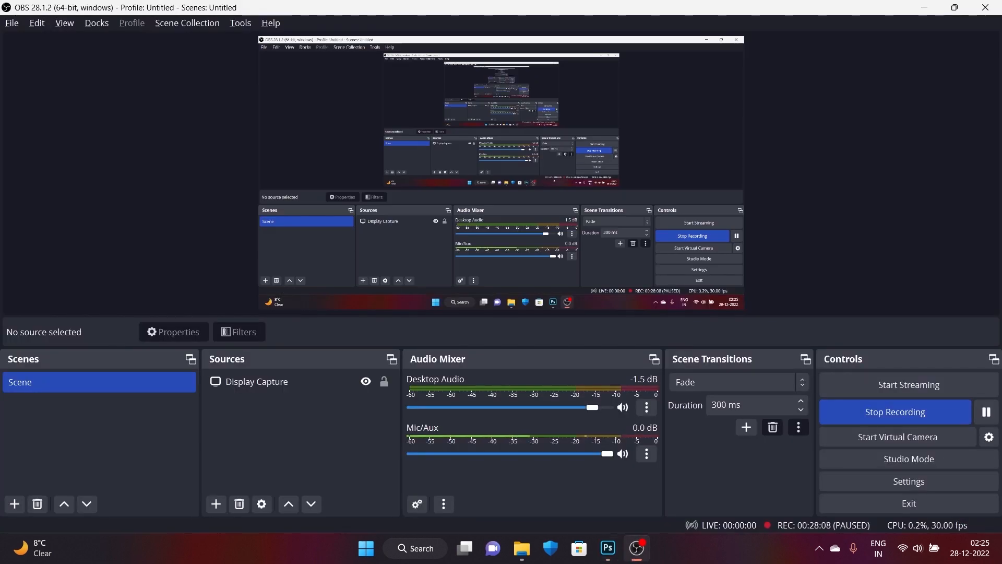
mouse_move(522, 546)
click(882, 483)
drag(220, 136, 436, 400)
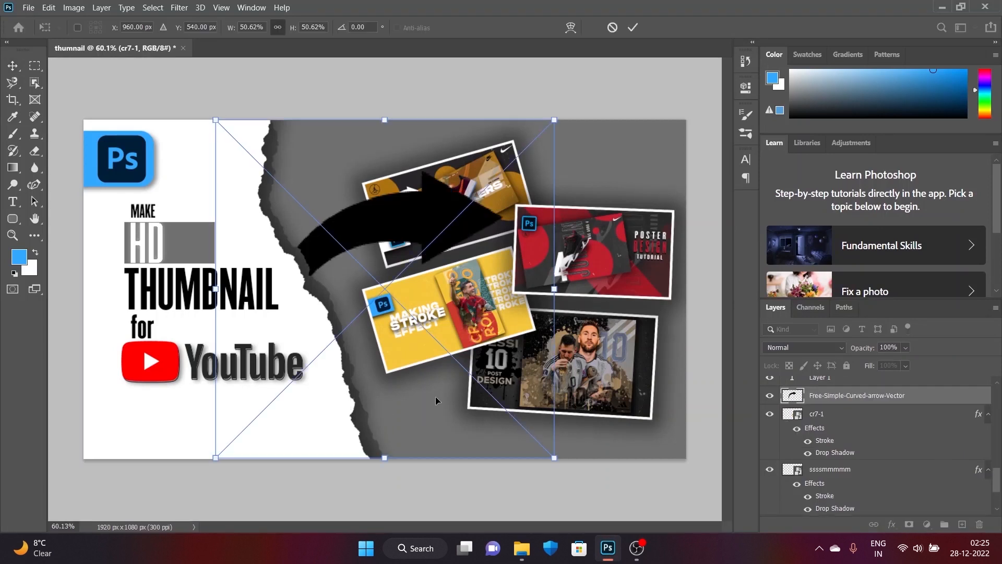
drag(555, 119, 468, 205)
Bring the curved arrow layer to the top of the layer stack, above Layer 2
drag(846, 399, 851, 366)
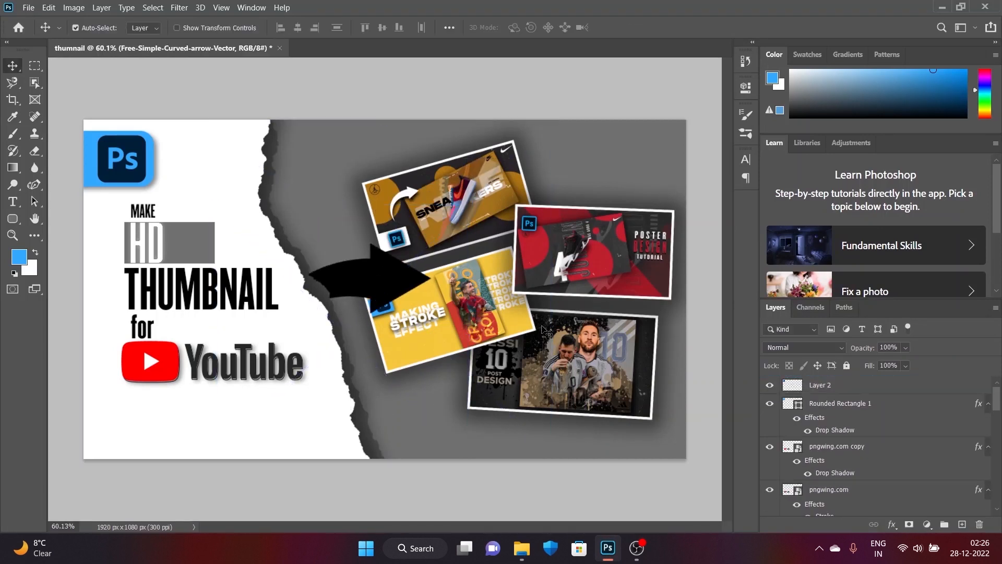
key(ctrl+t)
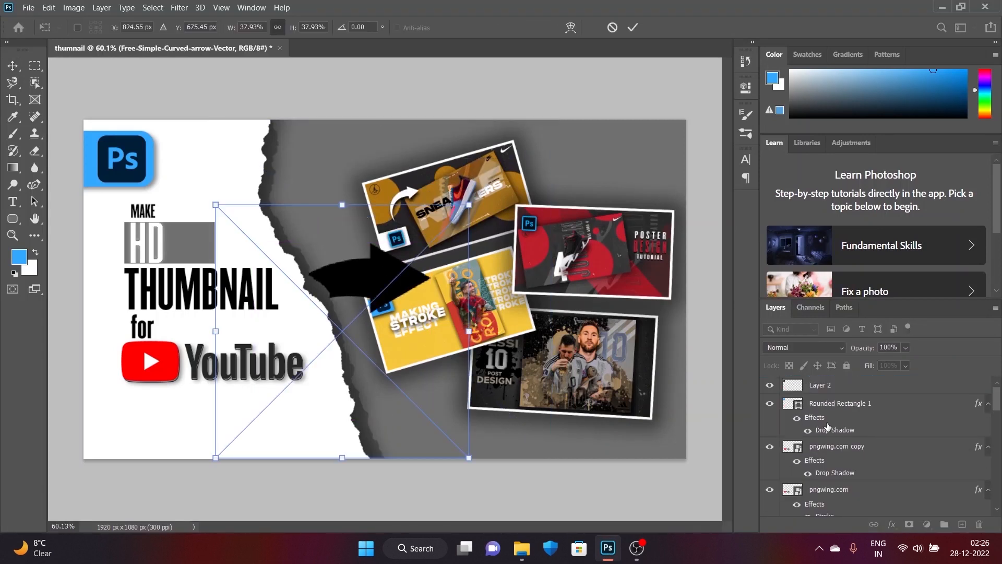
scroll(830, 426, down, 8)
drag(842, 432, 851, 383)
right_click(379, 290)
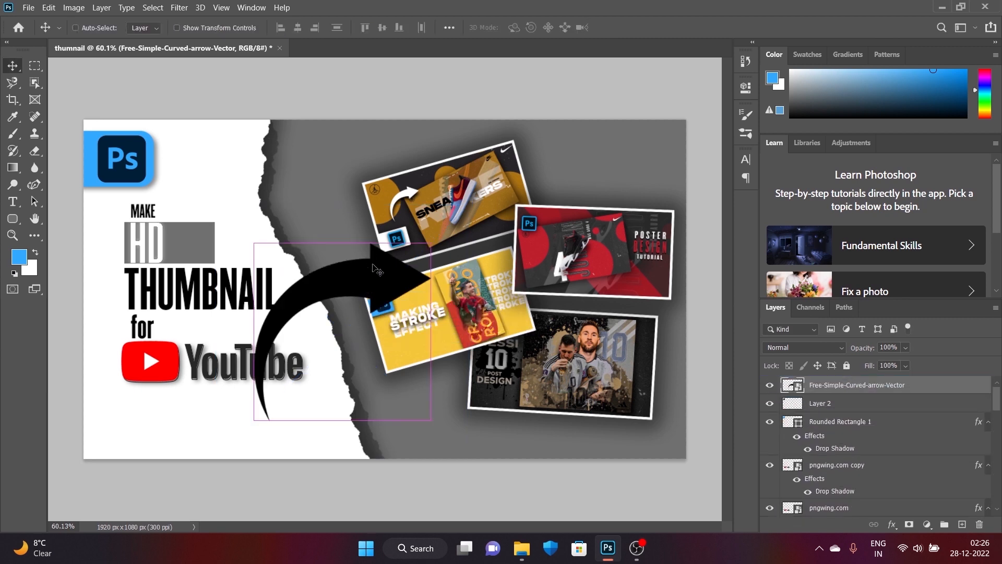
Flip the curved arrow vertically, scale it to 19% and rotate it to about -26.8° so it points at the yellow thumbnail
key(ctrl+t)
drag(341, 205, 346, 410)
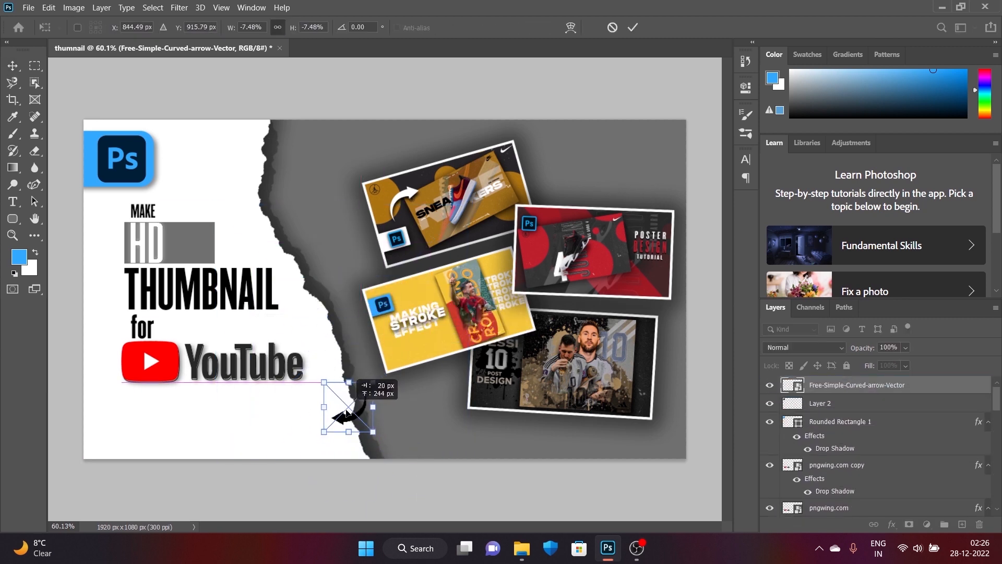
right_click(346, 411)
click(391, 384)
drag(382, 381, 378, 292)
drag(387, 405, 446, 419)
drag(404, 344, 393, 340)
drag(391, 407, 372, 325)
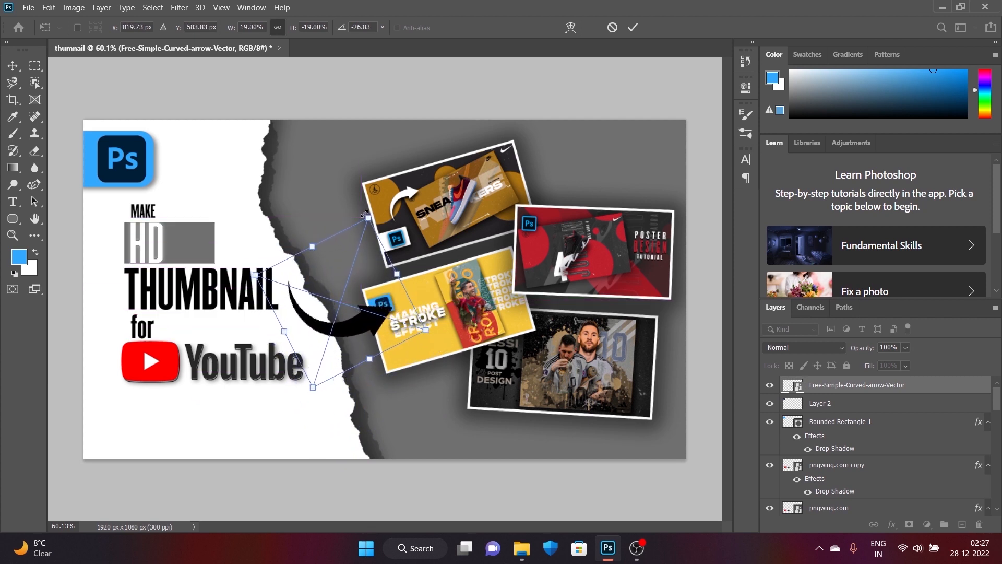
Flatten the arrow to about 15.7% height and position it from the THUMBNAIL text to the yellow thumbnail, across the ripped edge
drag(368, 217, 353, 258)
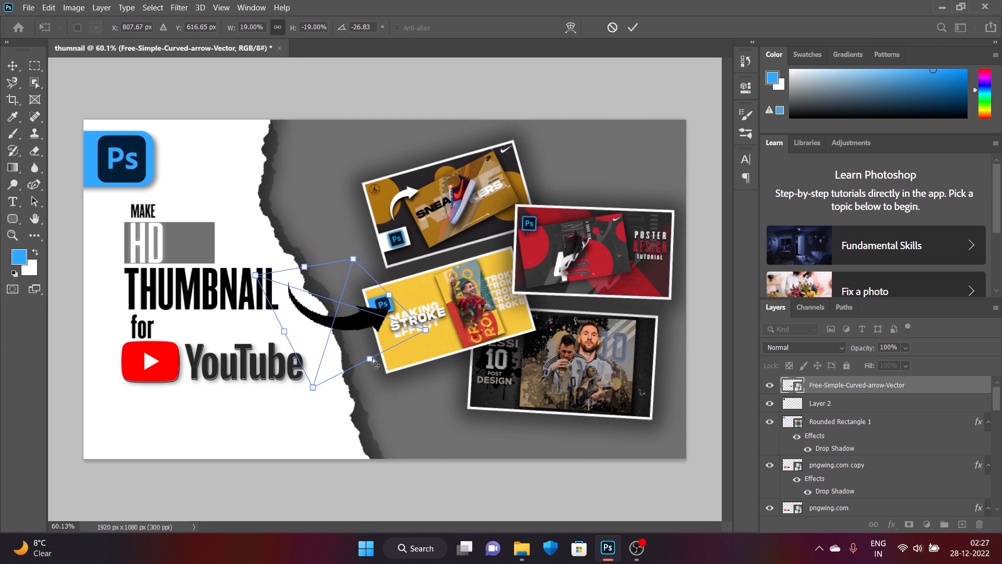
drag(370, 358, 354, 342)
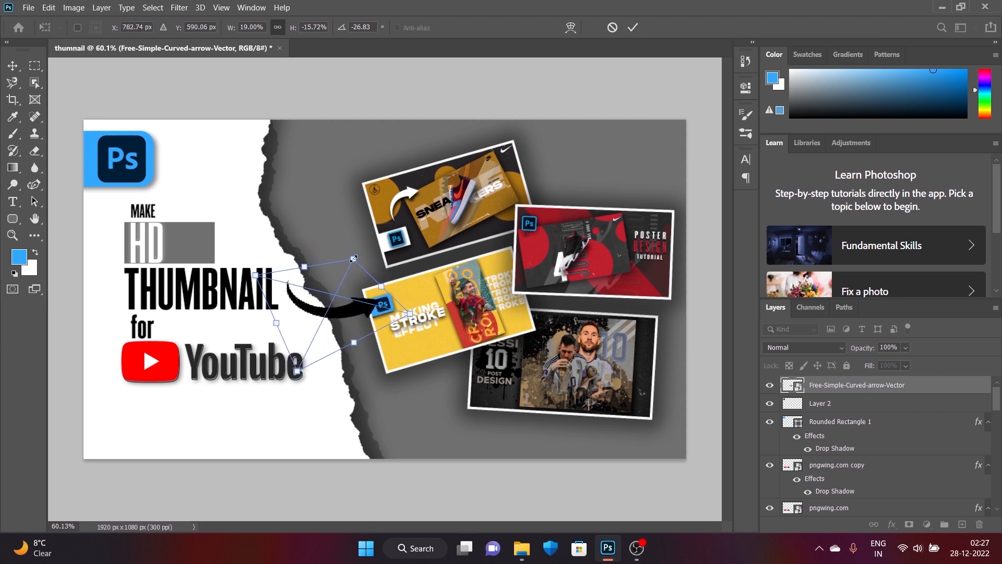
drag(353, 258, 351, 305)
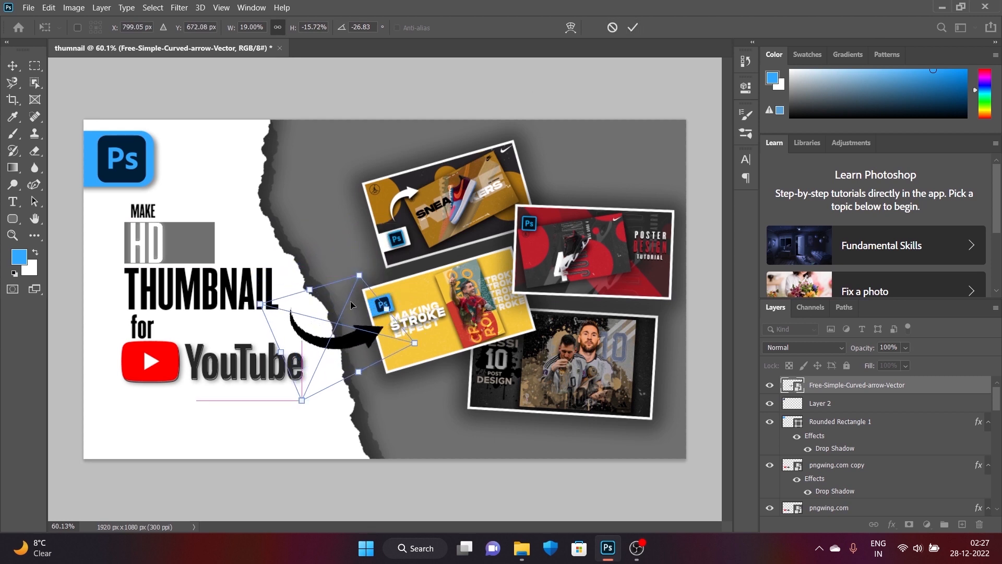
click(633, 27)
click(892, 524)
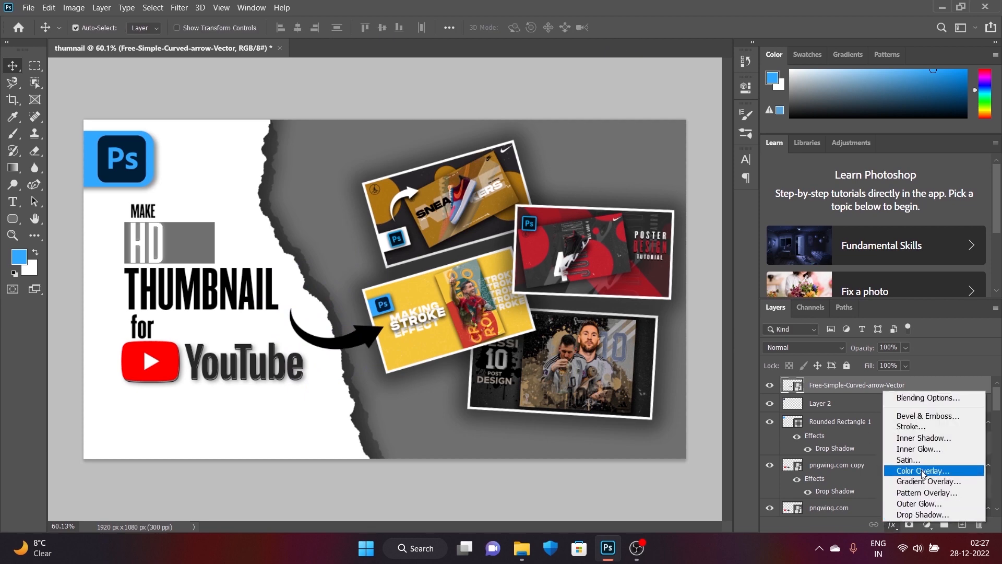
click(899, 473)
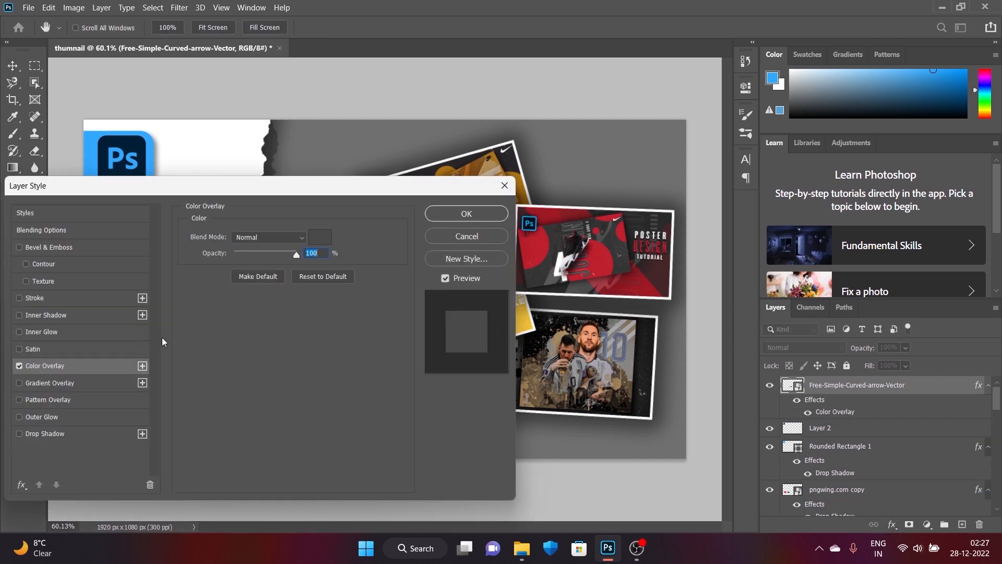
key(Return)
key(ctrl+z)
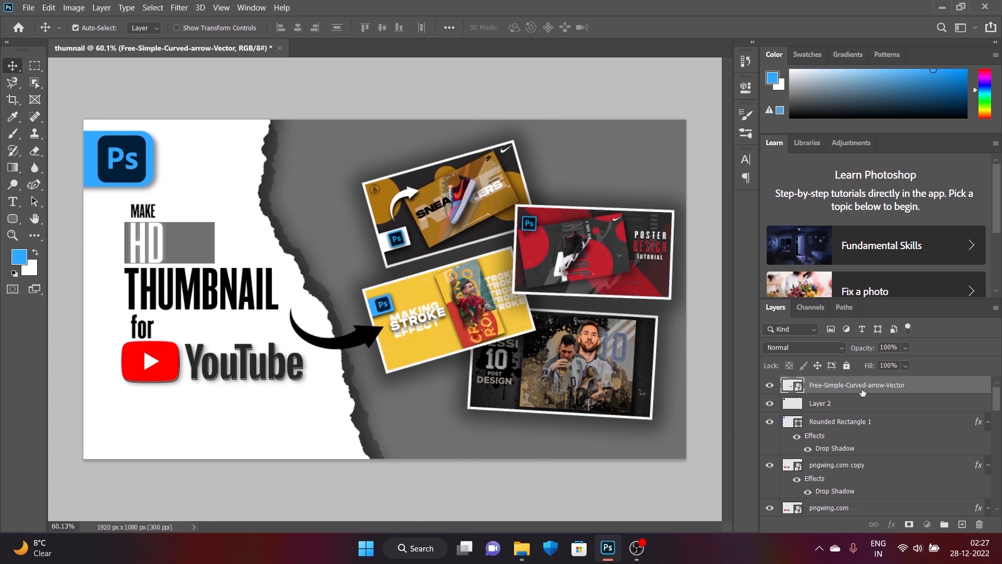
key(ctrl+z)
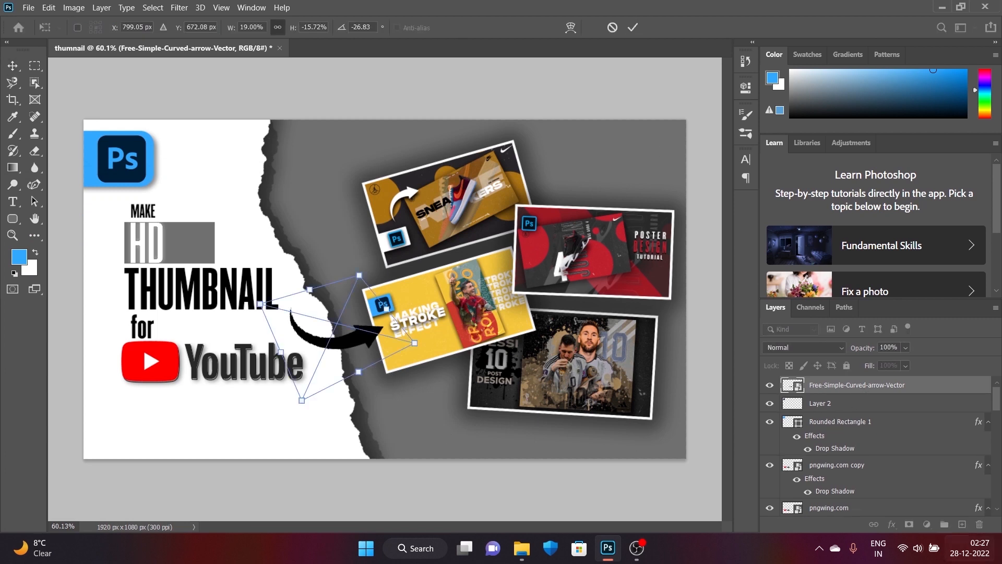
key(Return)
Recolor the curved arrow with a light gray color overlay at 100% opacity and duplicate its layer
click(892, 524)
click(795, 407)
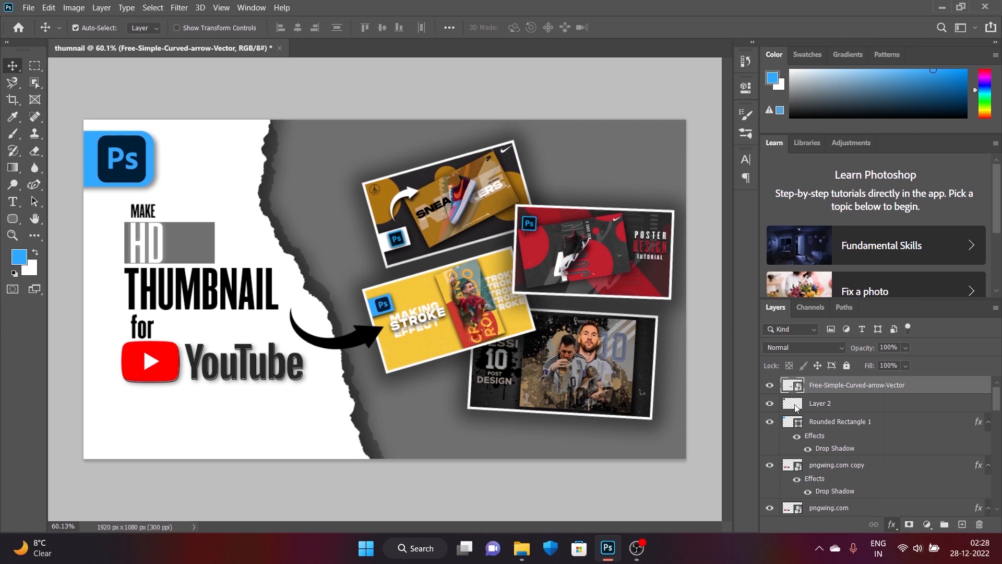
drag(411, 186, 892, 250)
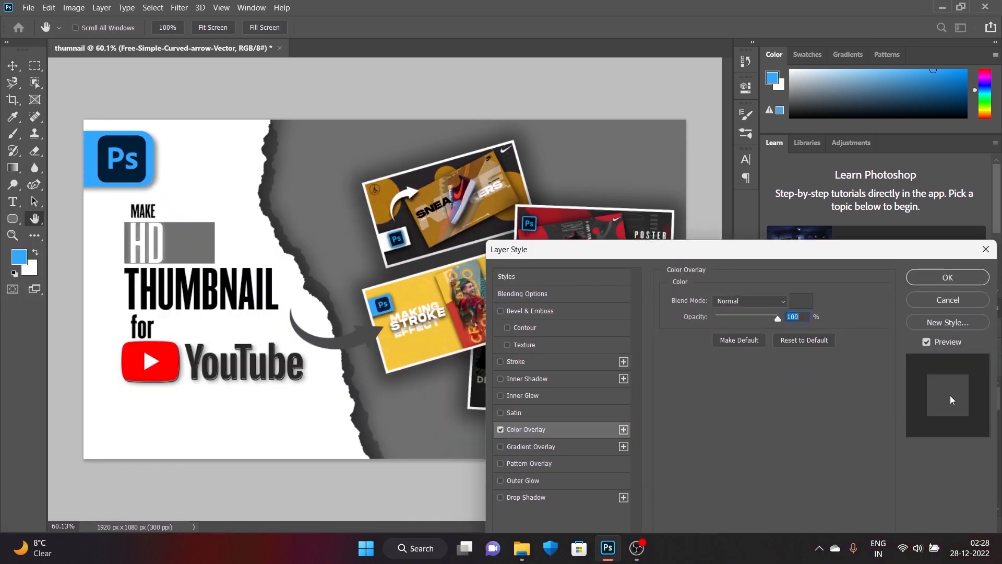
click(799, 301)
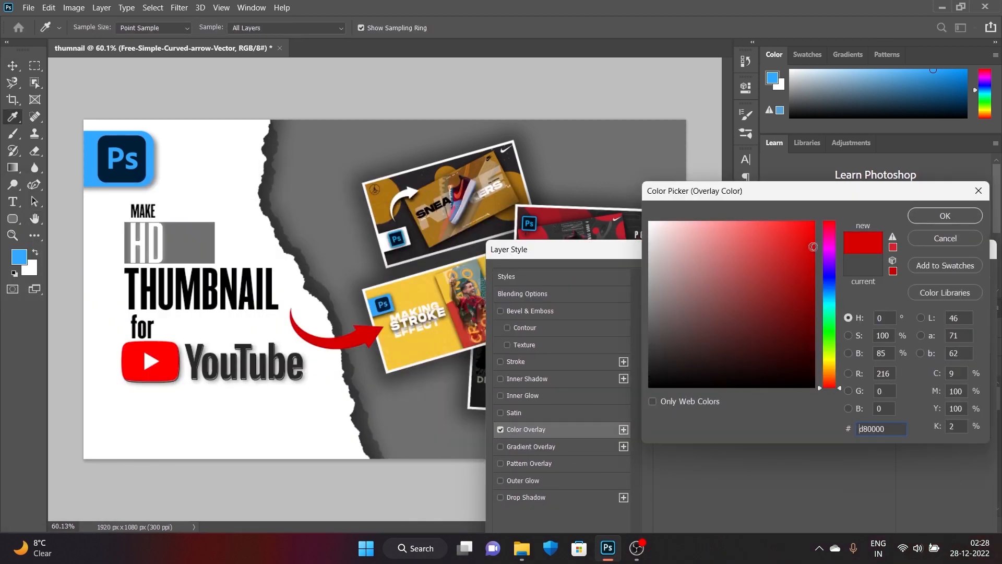
drag(768, 250, 633, 291)
click(945, 213)
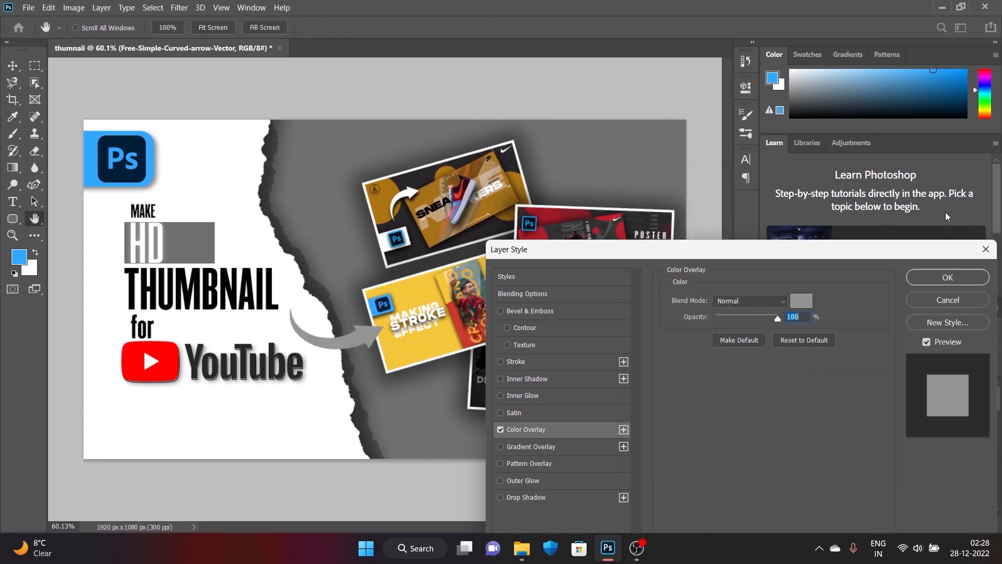
click(947, 277)
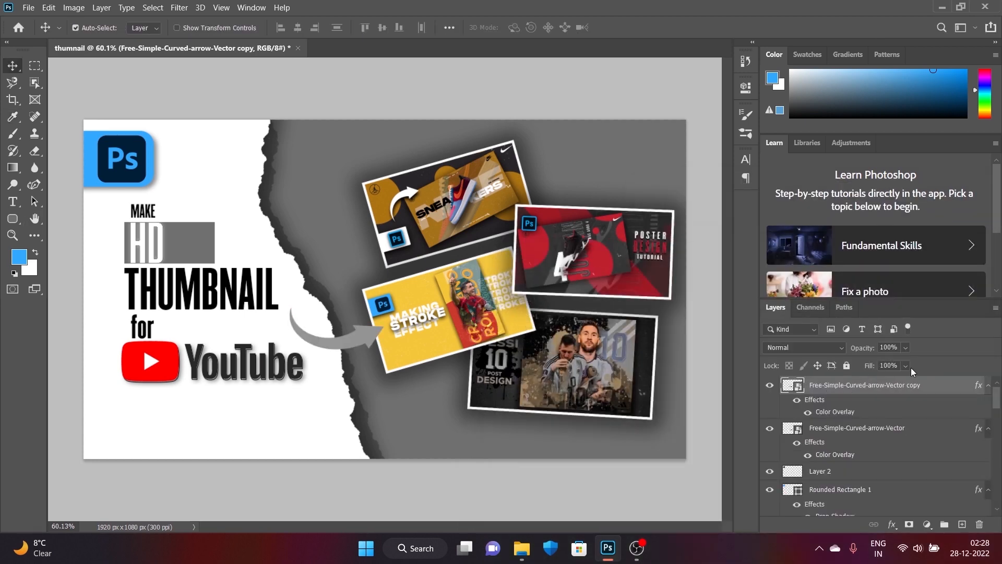
Add an 8 px white inside stroke at 100% opacity to the duplicated curved arrow
click(892, 524)
click(961, 435)
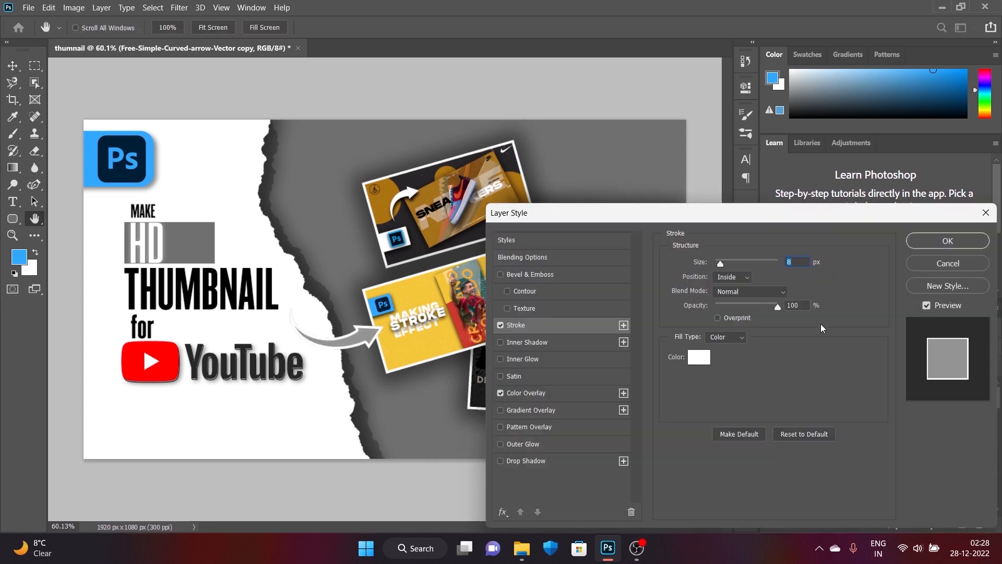
click(947, 241)
Enlarge both curved arrow layers together and place them from the end of THUMBNAIL to the yellow thumbnail's left edge
click(857, 441)
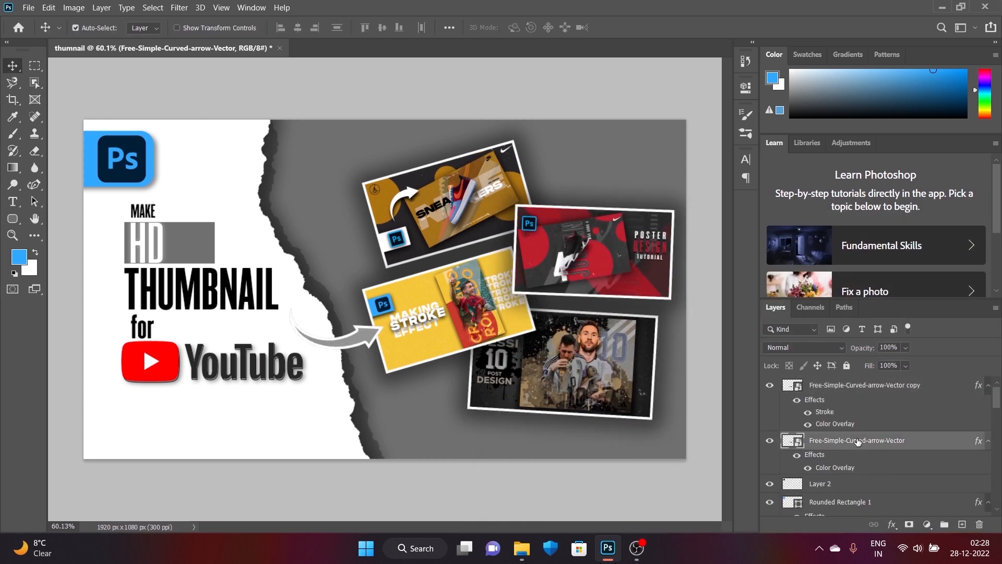
shift+click(857, 385)
key(ctrl+t)
drag(323, 347, 340, 333)
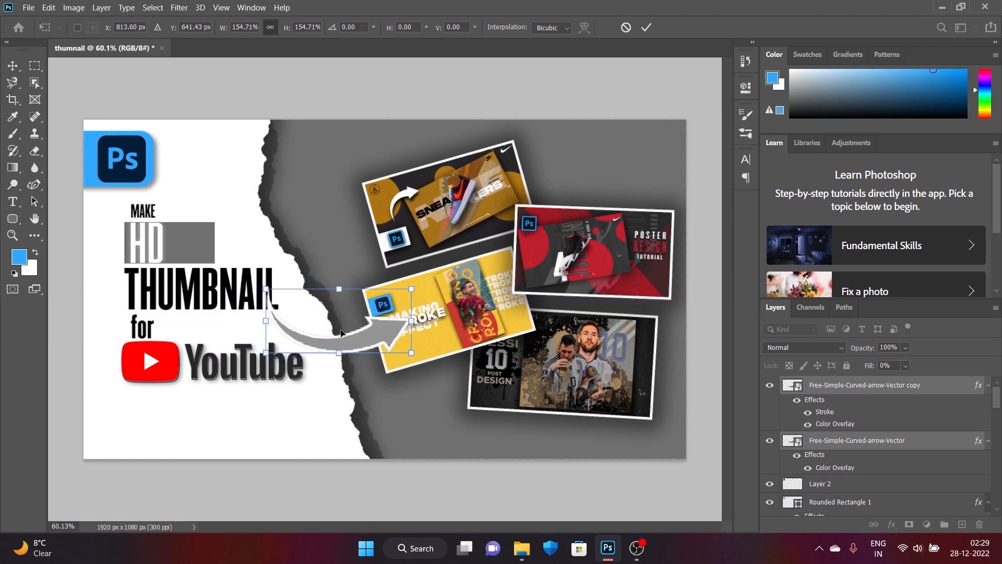
drag(411, 321, 384, 312)
click(646, 29)
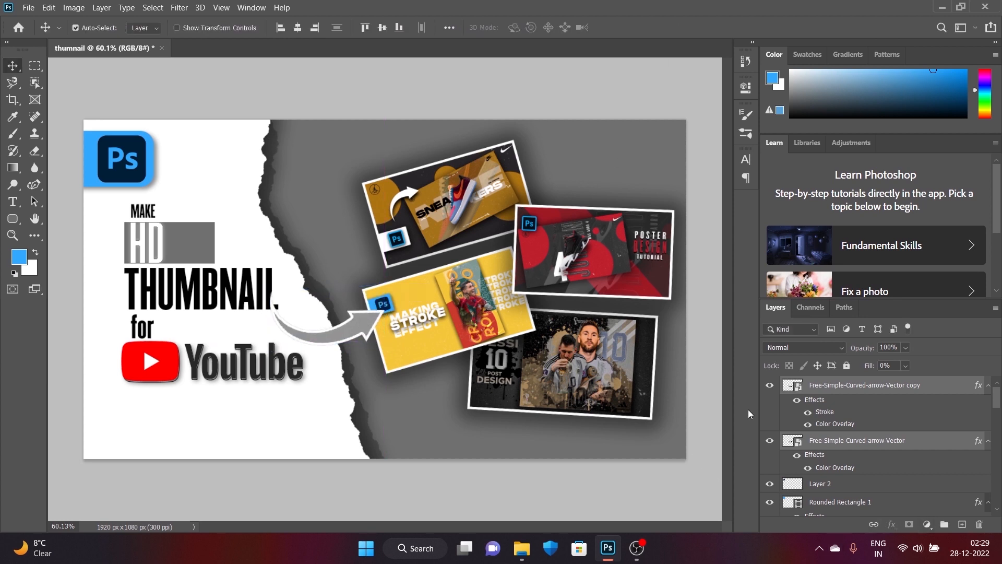
Try a white Screen outer glow on the duplicated arrow with 51% opacity, 0% spread, 70 px size and 47% range
click(803, 395)
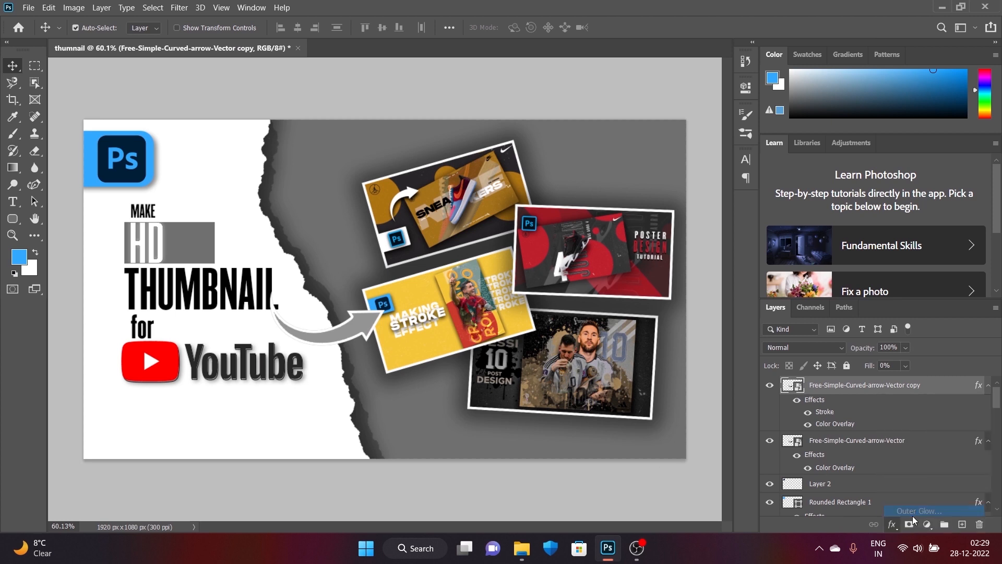
key(space)
double_click(912, 515)
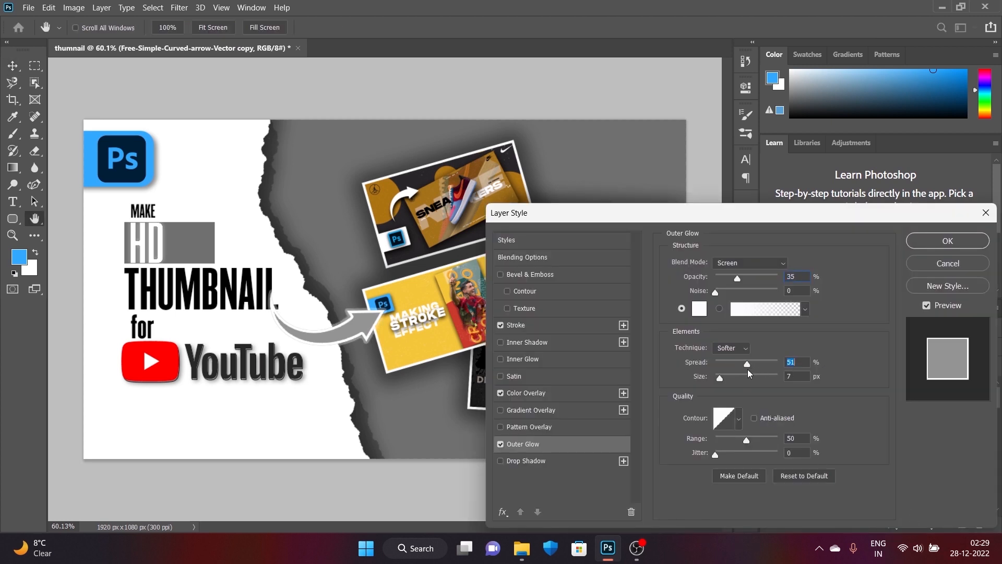
drag(737, 377, 719, 379)
drag(746, 440, 716, 455)
click(716, 293)
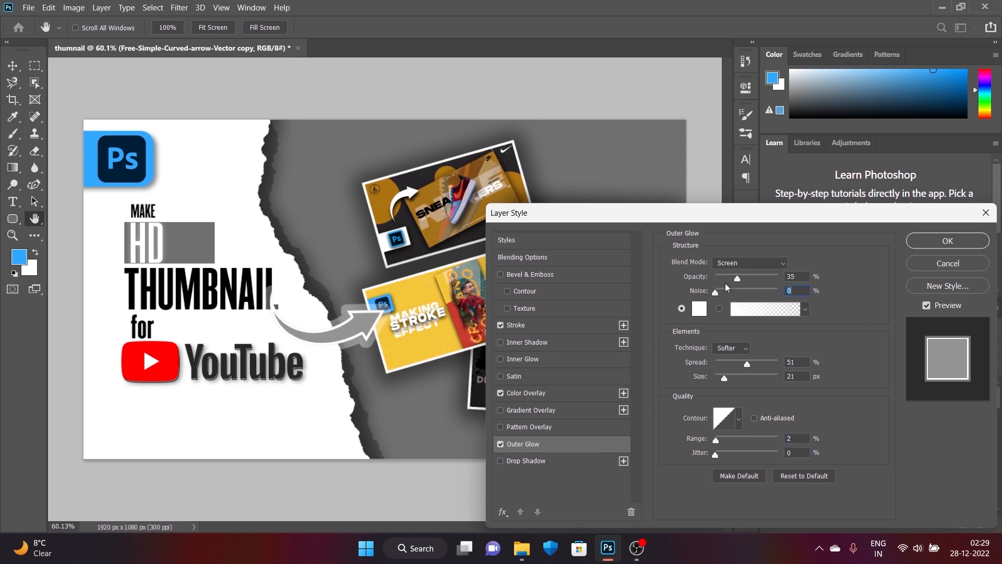
drag(754, 279, 747, 281)
mouse_move(746, 365)
mouse_down()
mouse_move(747, 377)
mouse_move(759, 378)
mouse_up()
mouse_move(738, 365)
mouse_down()
mouse_move(706, 372)
mouse_move(726, 379)
mouse_up()
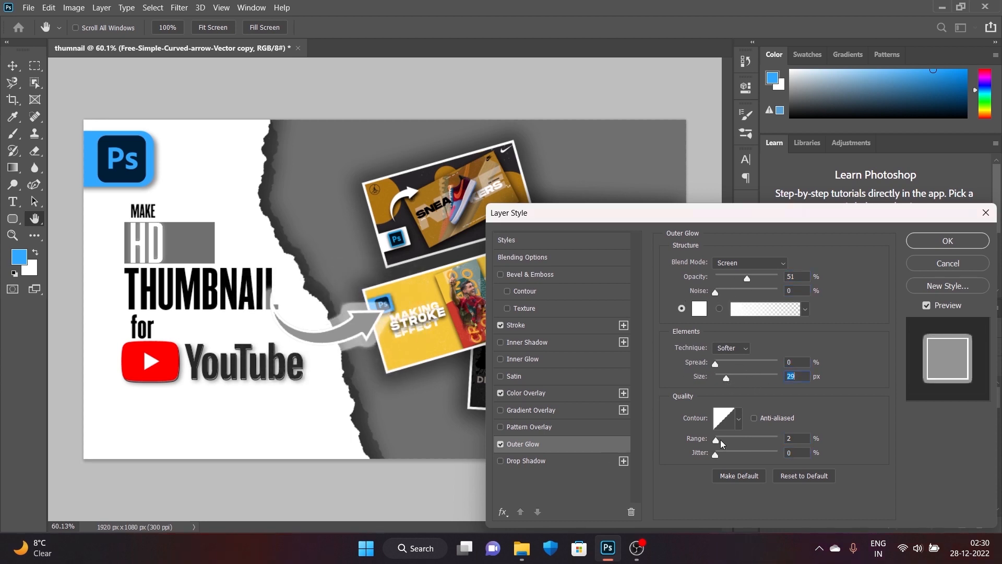
drag(720, 439, 744, 440)
drag(726, 377, 736, 378)
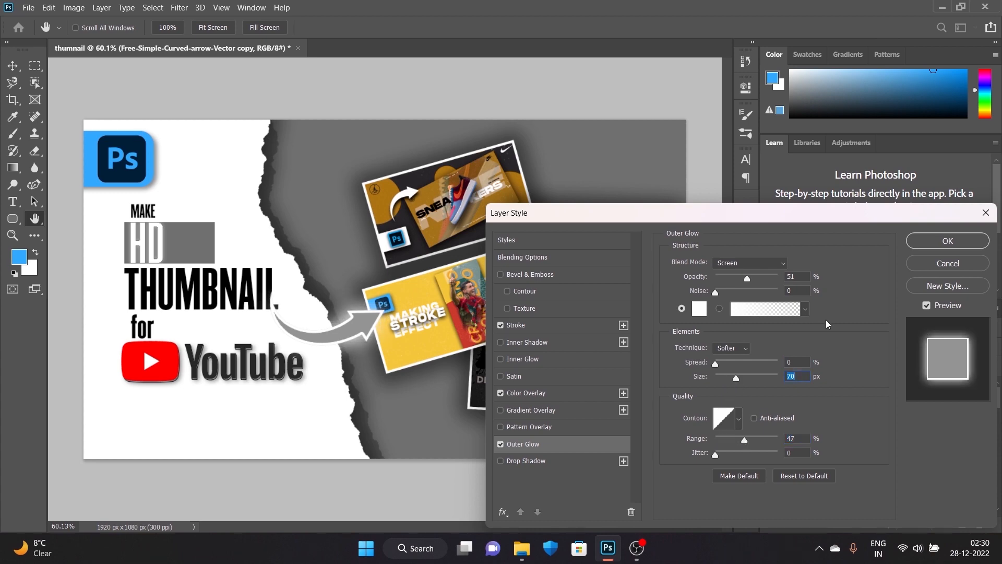
click(948, 241)
Try a black Multiply drop shadow on the duplicated arrow with 46% opacity, 4 px distance, 35% spread and 95 px size
click(892, 525)
click(906, 521)
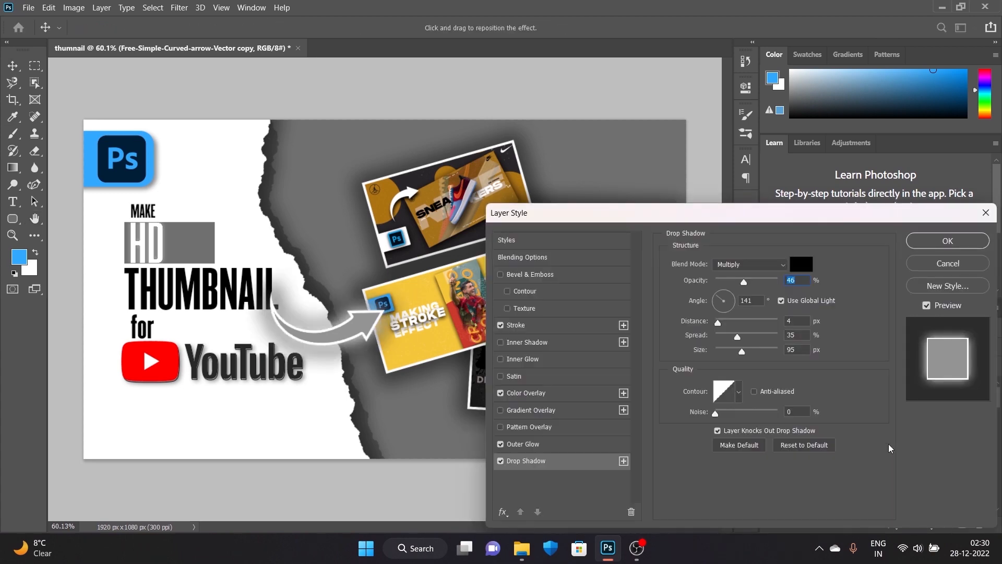
click(952, 243)
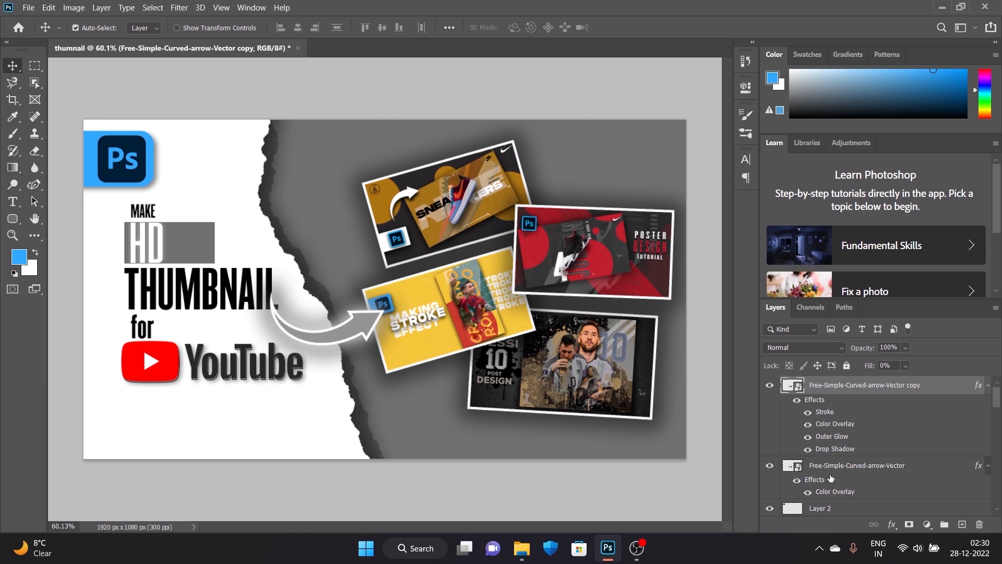
Undo the drop shadow and outer glow on the duplicated arrow, keeping its stroke and color overlay
drag(830, 478, 979, 524)
scroll(940, 487, up, 2)
key(ctrl+z)
key(ctrl+z)
key(ctrl+z)
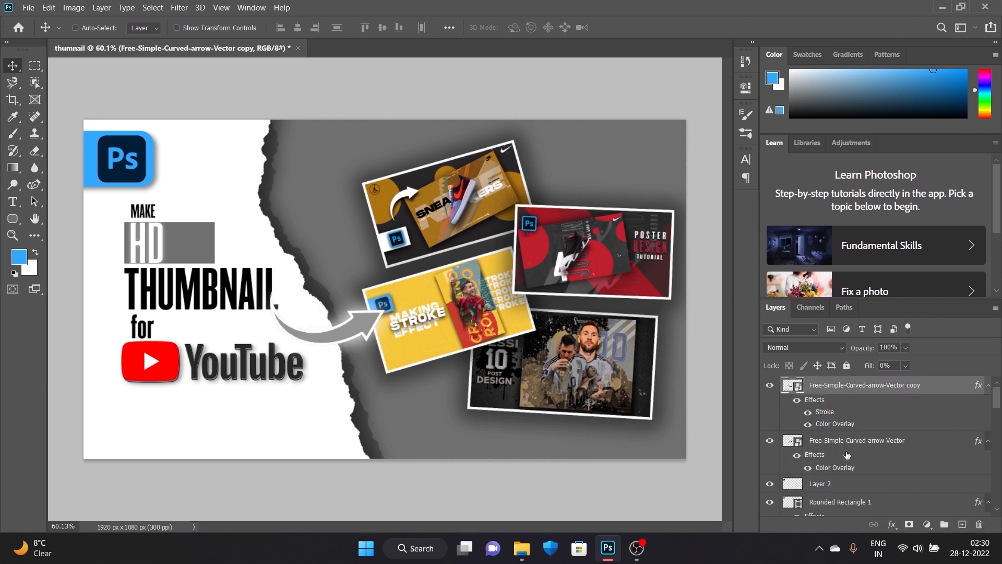
Add a black Multiply drop shadow to the duplicated arrow with 29% opacity, 4 px distance, 38% spread and 59 px size
click(892, 524)
click(905, 521)
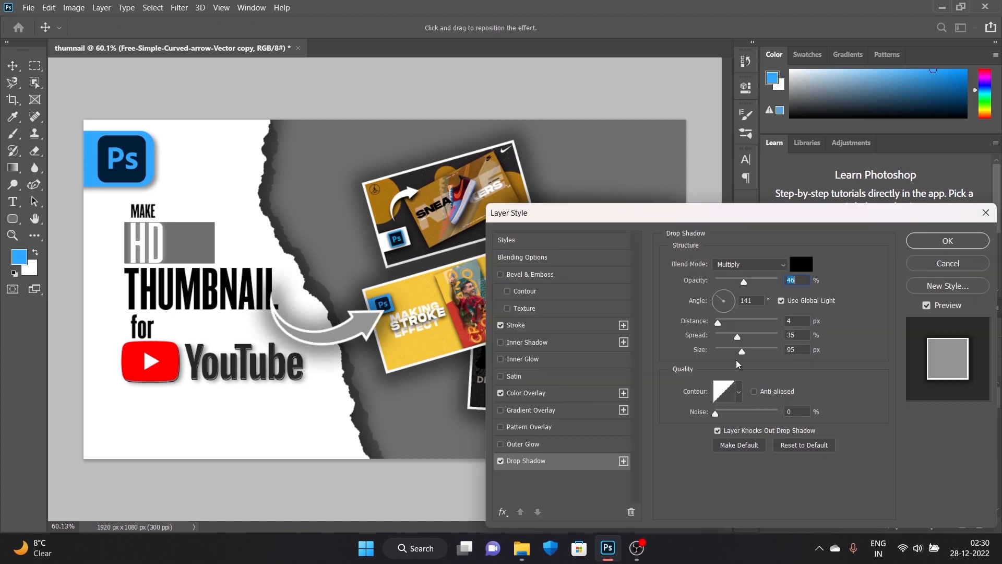
drag(739, 283, 733, 284)
mouse_move(737, 337)
mouse_down()
mouse_move(724, 337)
mouse_move(724, 352)
mouse_move(755, 339)
mouse_move(732, 351)
mouse_move(729, 337)
mouse_up()
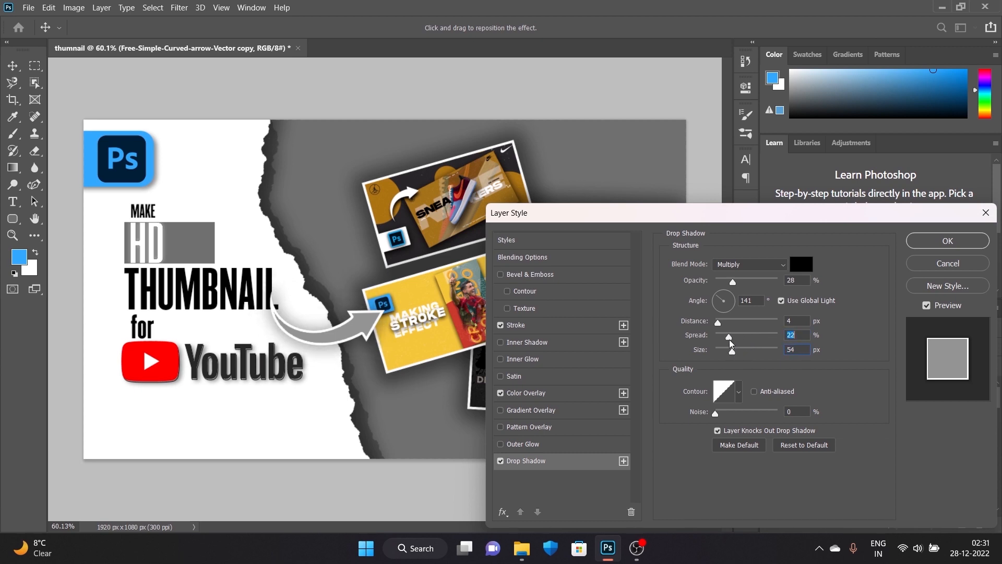
drag(733, 282, 781, 280)
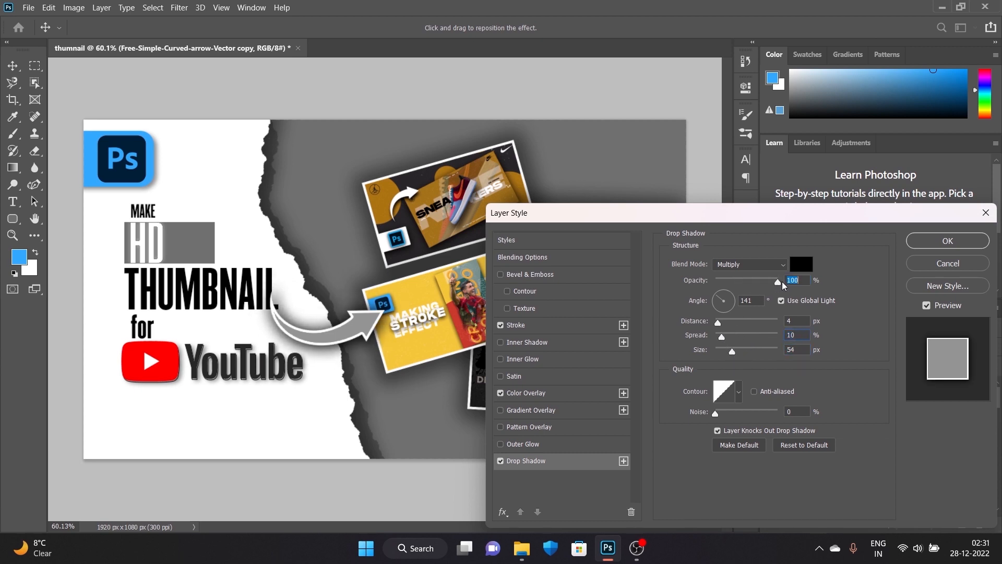
mouse_move(729, 337)
mouse_down()
mouse_move(715, 338)
mouse_move(731, 333)
mouse_move(725, 352)
mouse_up()
drag(778, 282, 771, 282)
drag(733, 337, 734, 352)
drag(770, 282, 733, 281)
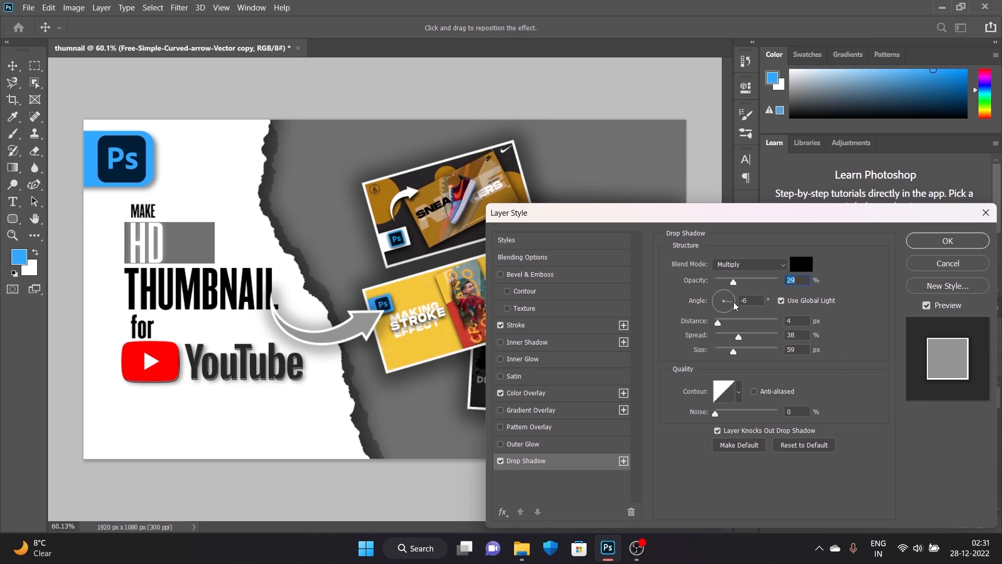